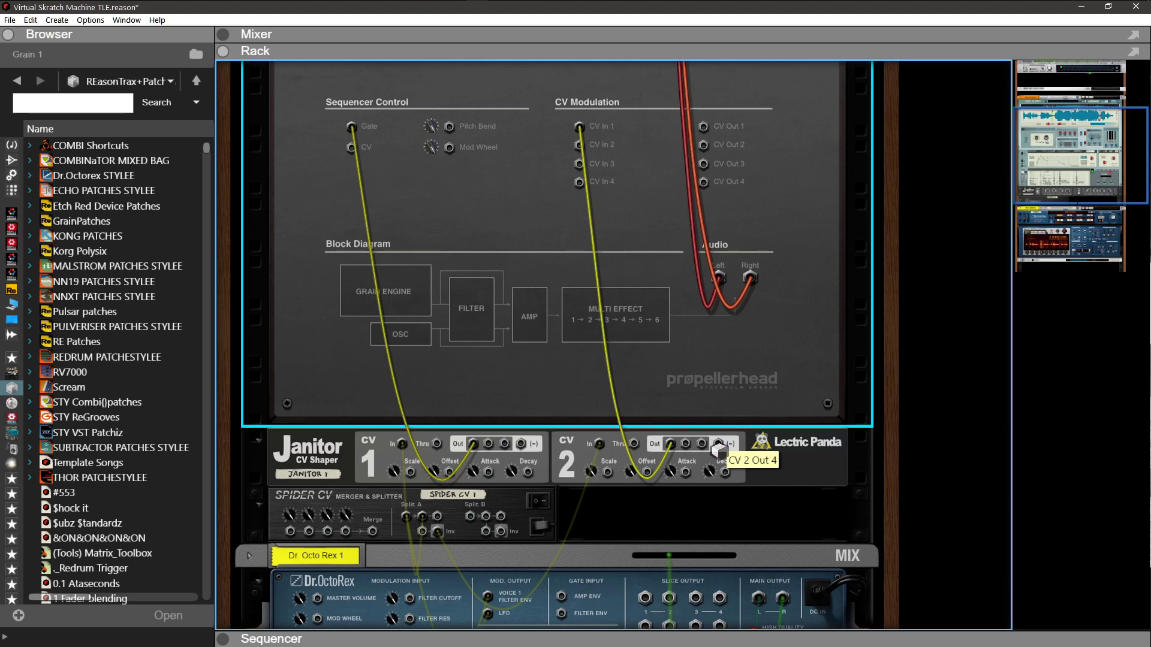
Flip the rack to its front side and show the LFO 2 settings of the Grain device.
key("Tab")
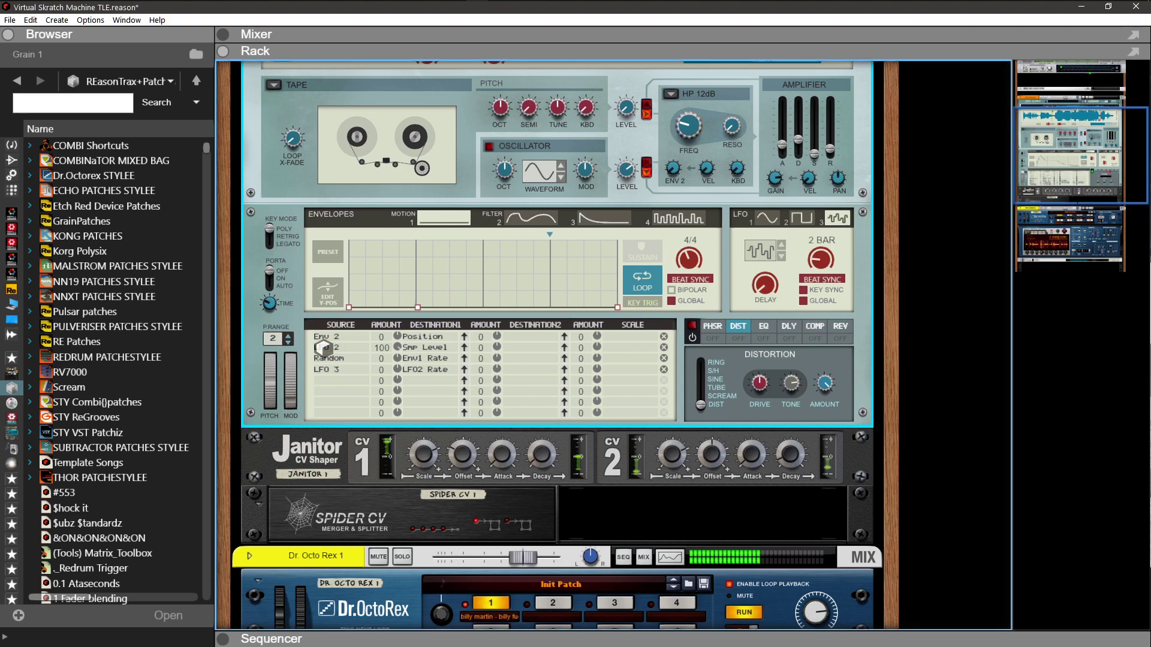
scroll(322, 347, "up", 2)
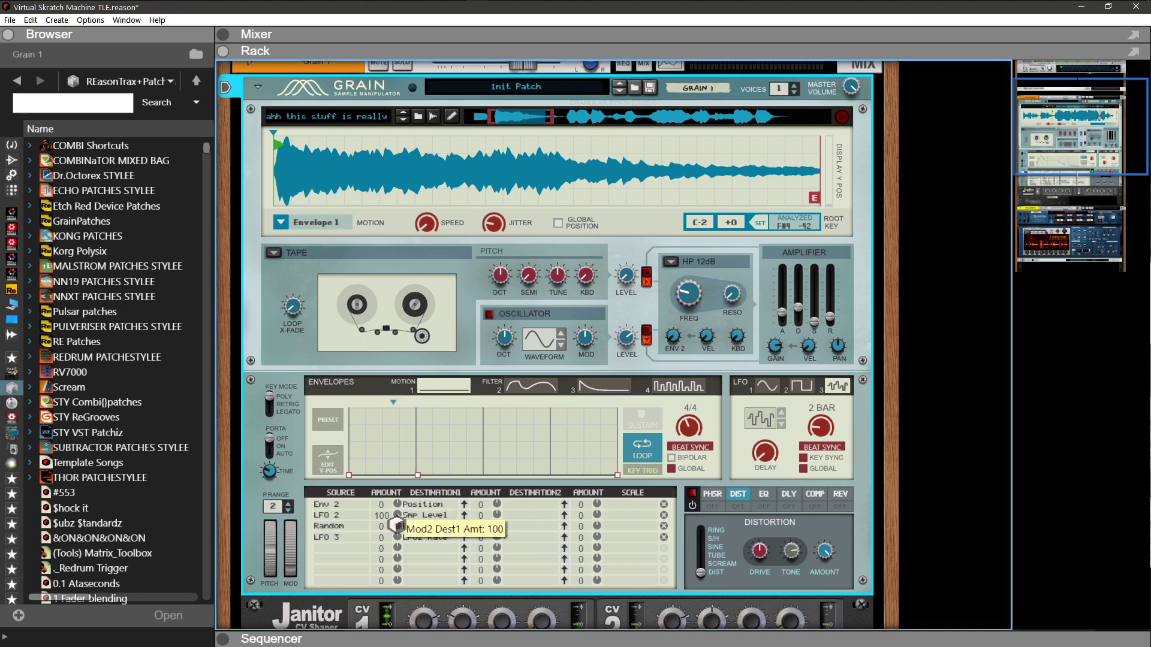
left_click(803, 386)
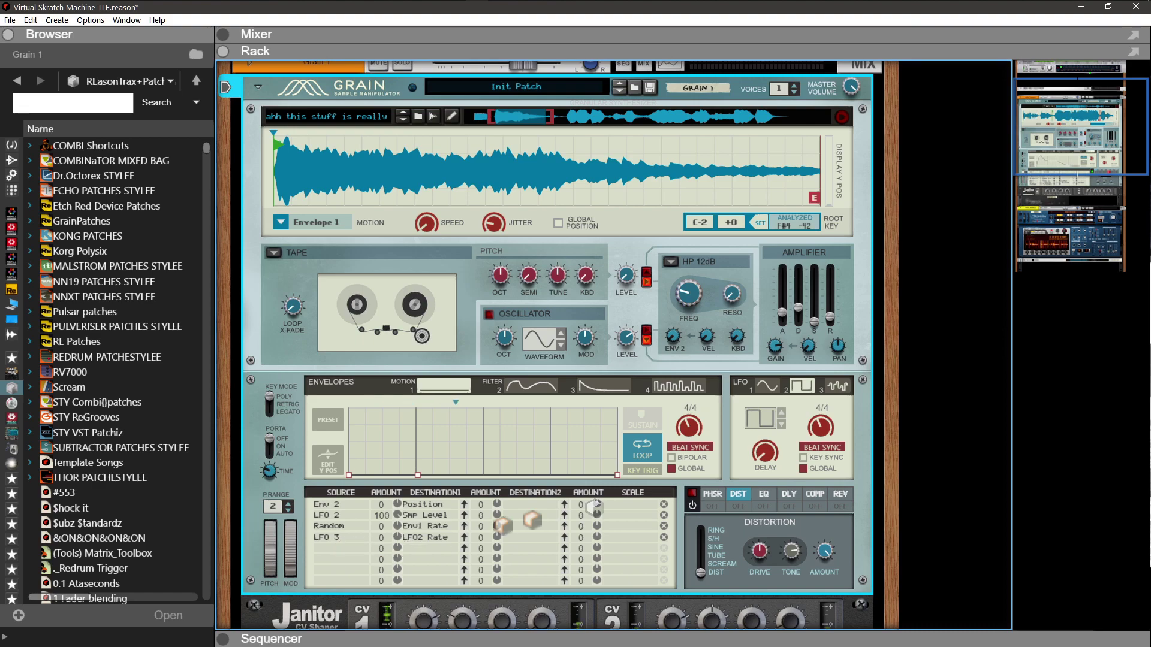
left_click(804, 390)
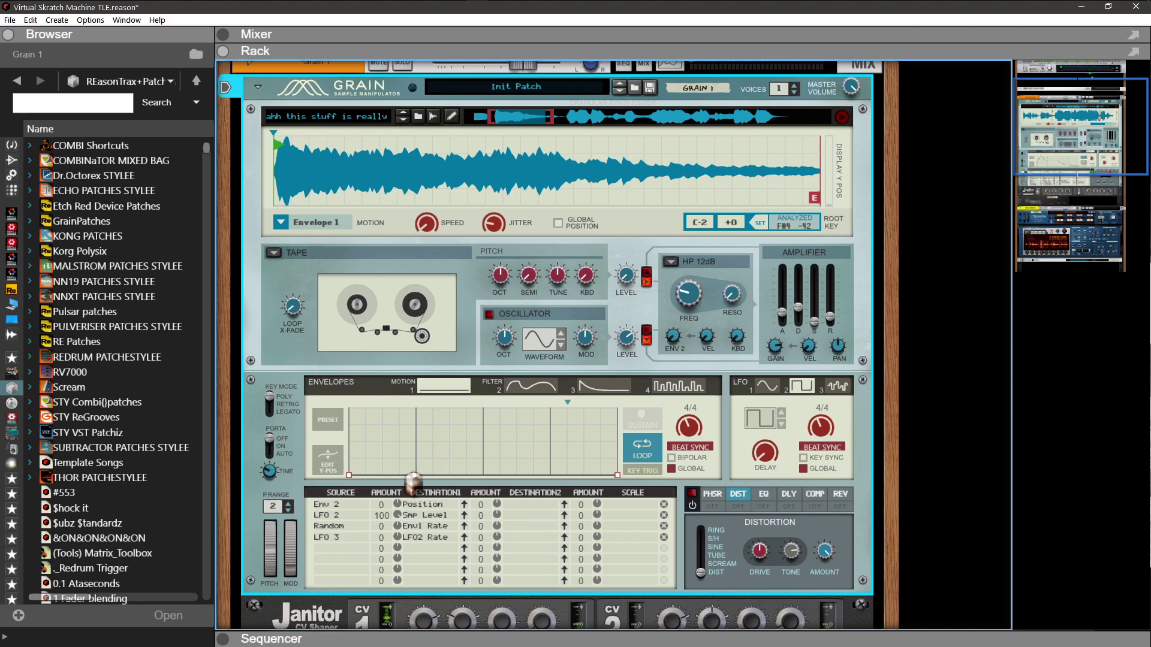
Raise the middle point of Grain's Envelope 1 into a peak on the first beat line, and compare by muting and unmuting Grain 1.
left_click_drag(413, 478, 443, 446)
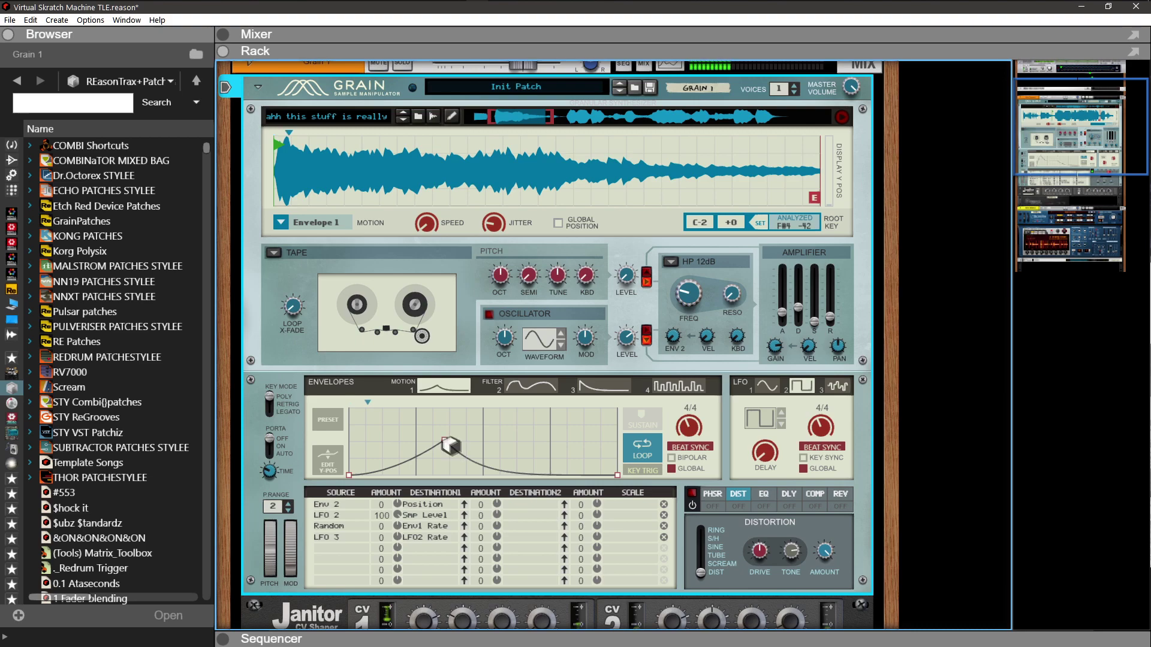
left_click_drag(443, 448, 419, 447)
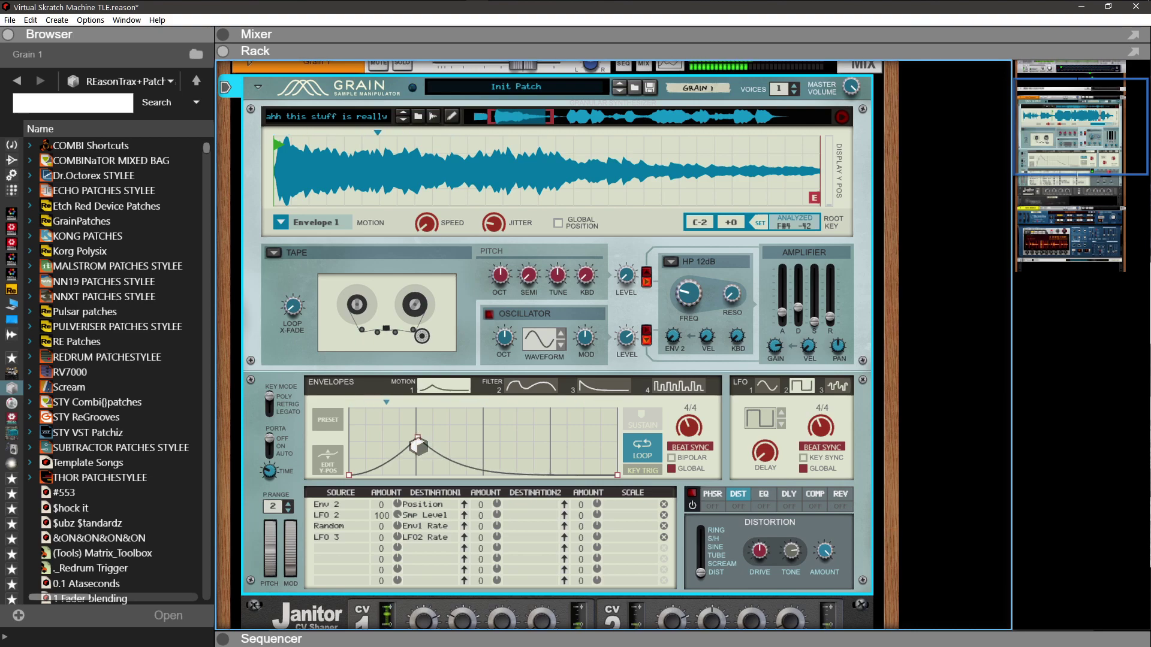
scroll(539, 396, "up", 3)
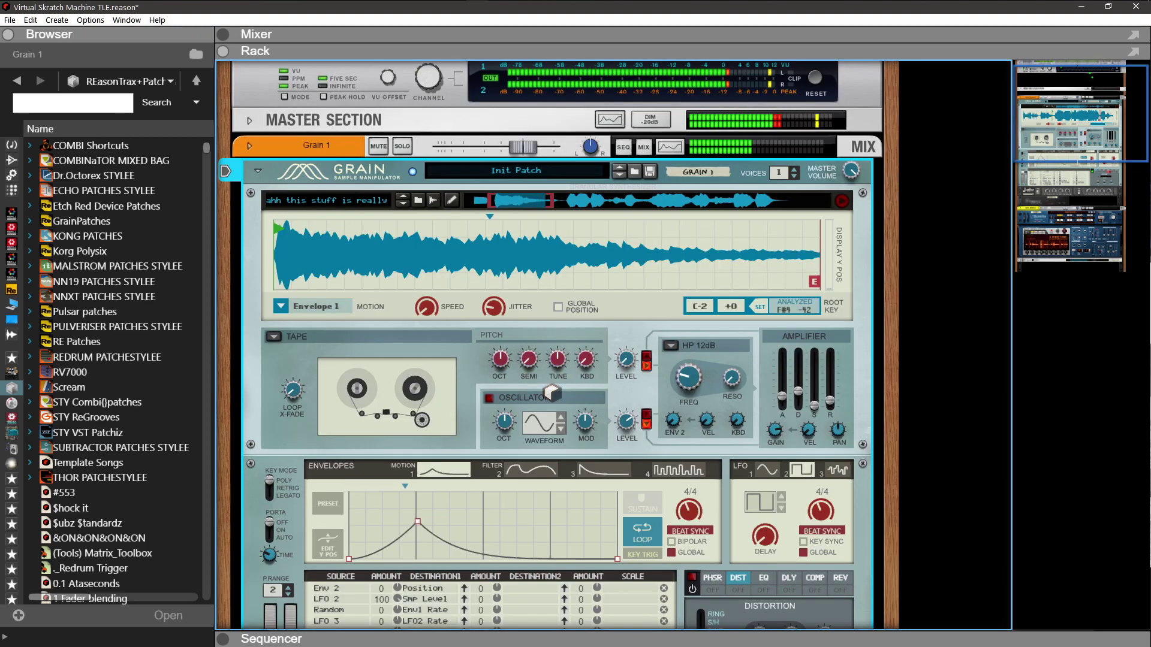
left_click(378, 147)
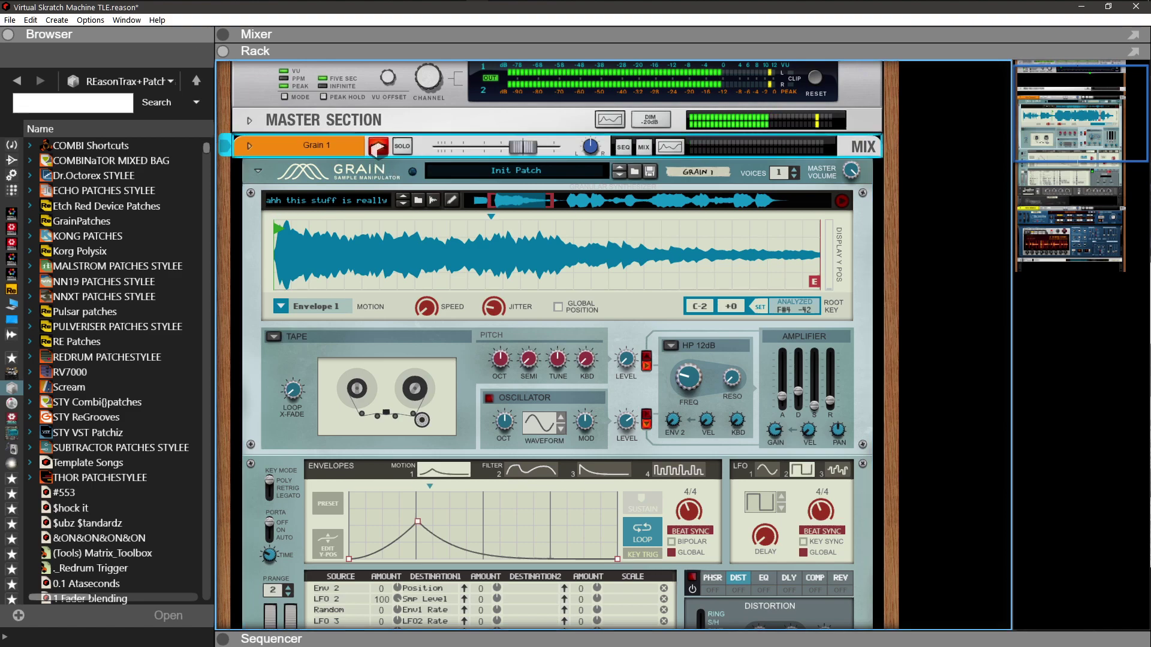
left_click(378, 147)
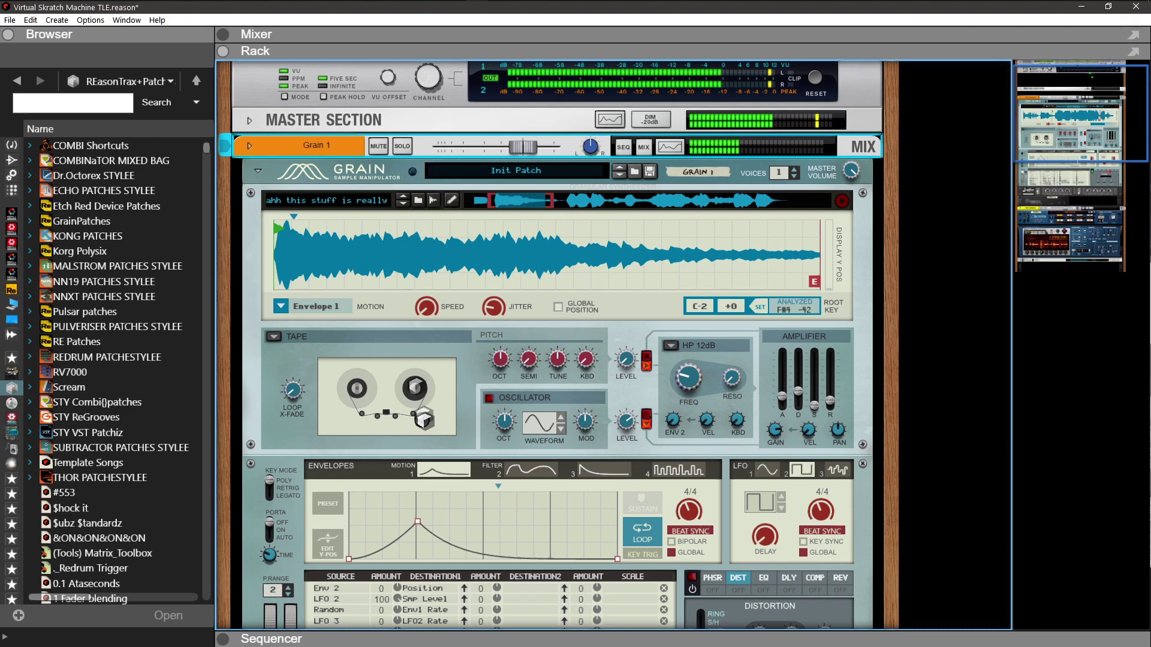
Move Envelope 1's peak to the middle of the envelope grid and bend the slopes on both sides upward.
scroll(424, 418, "down", 3)
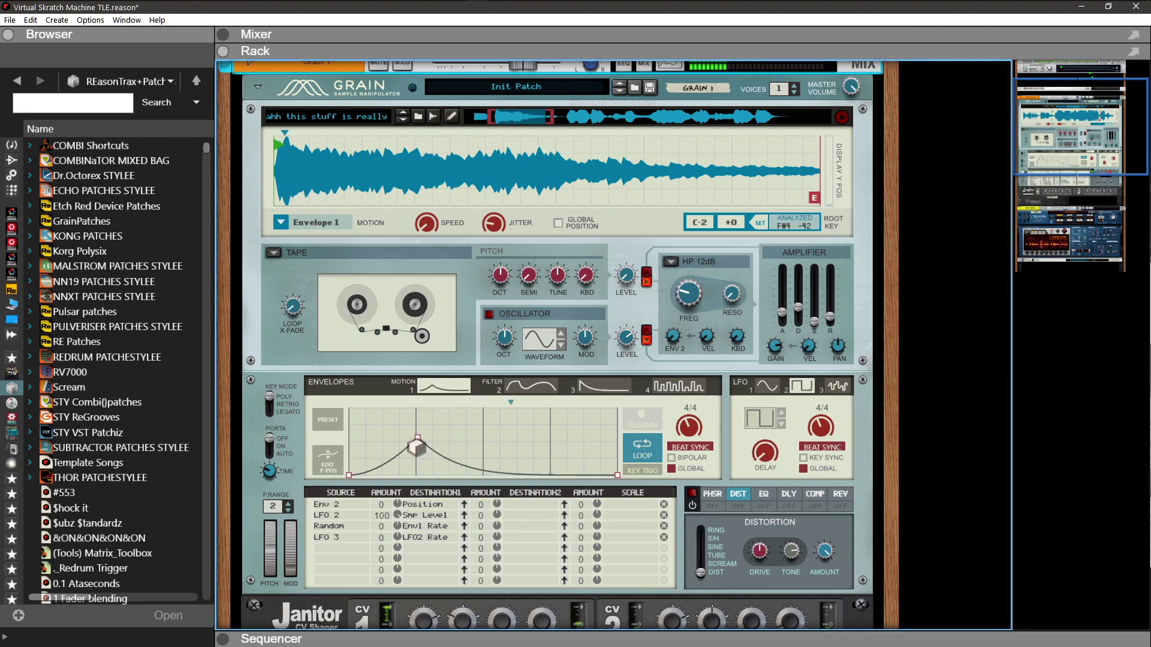
mouse_move(419, 446)
left_mouse_down()
mouse_move(484, 435)
mouse_move(440, 445)
left_mouse_up()
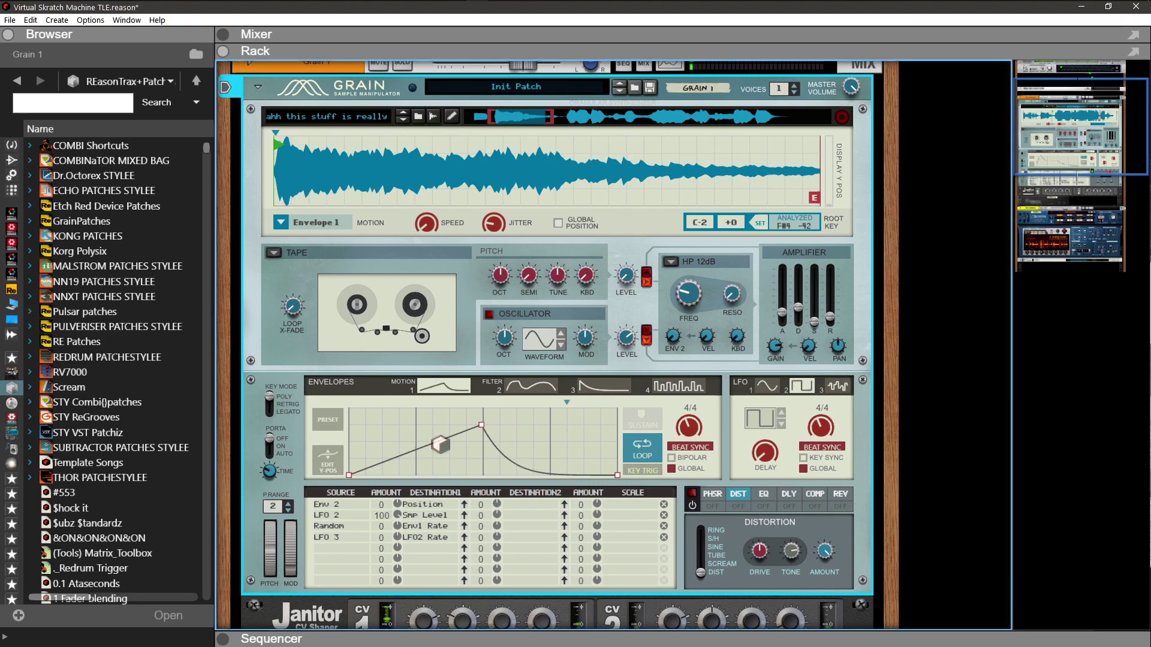
left_click_drag(441, 444, 440, 436)
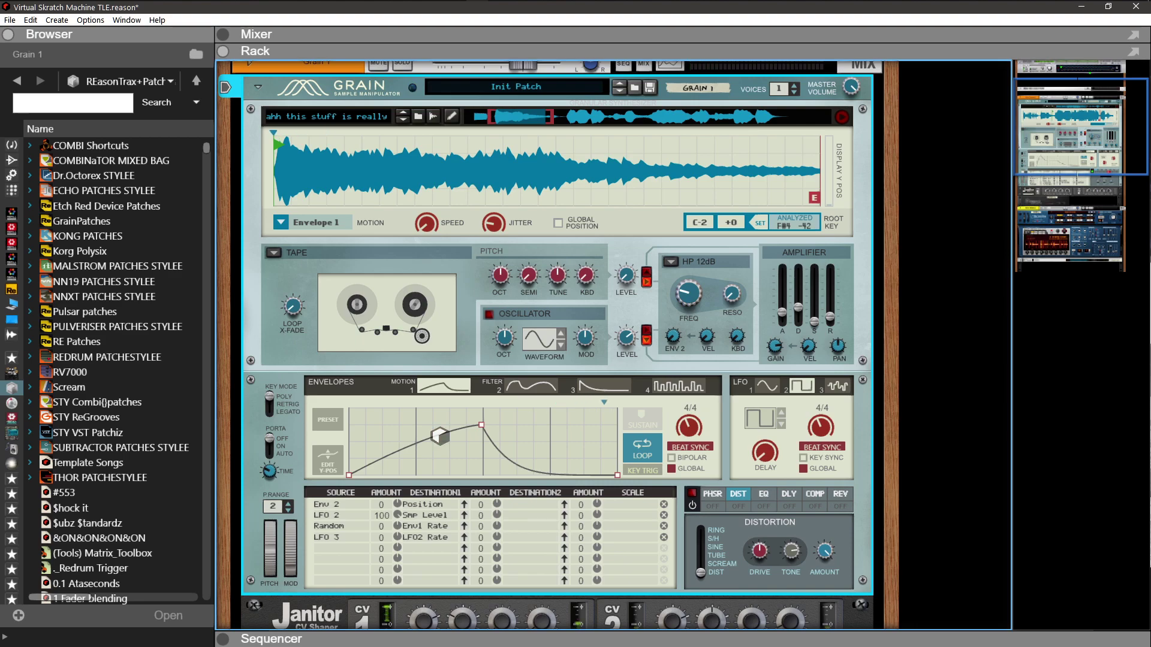
left_click_drag(507, 462, 517, 436)
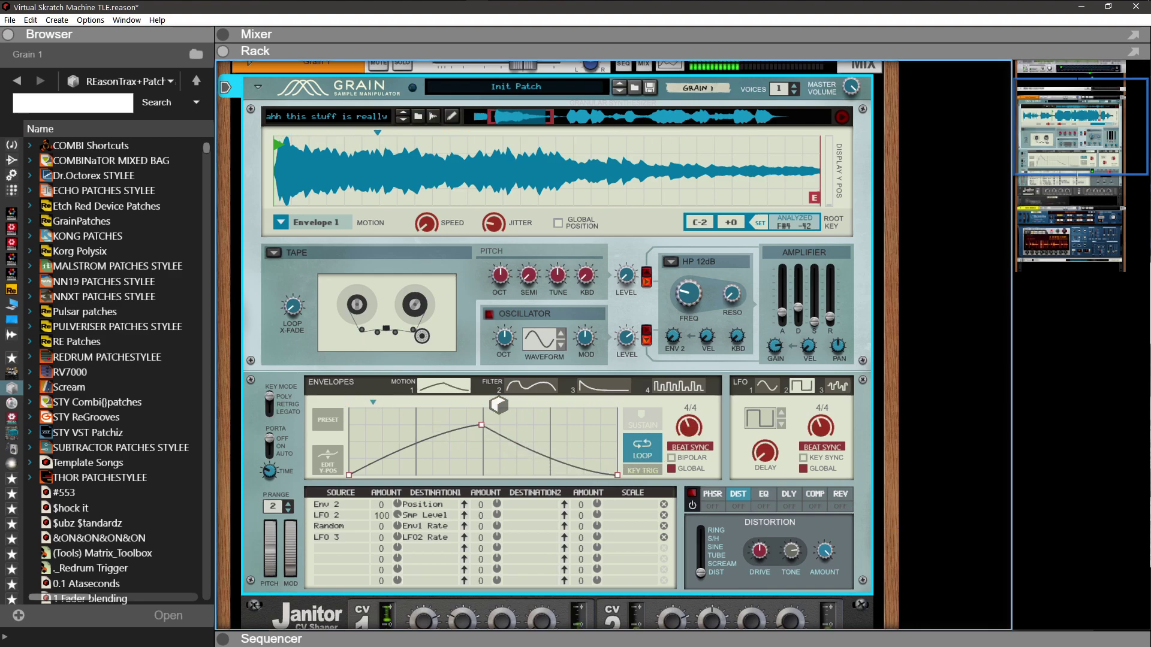
Try modulating Position from Env 2 with an amount up to 30 while viewing Envelope 2, and reset the amount to 0.
left_click_drag(396, 506, 399, 482)
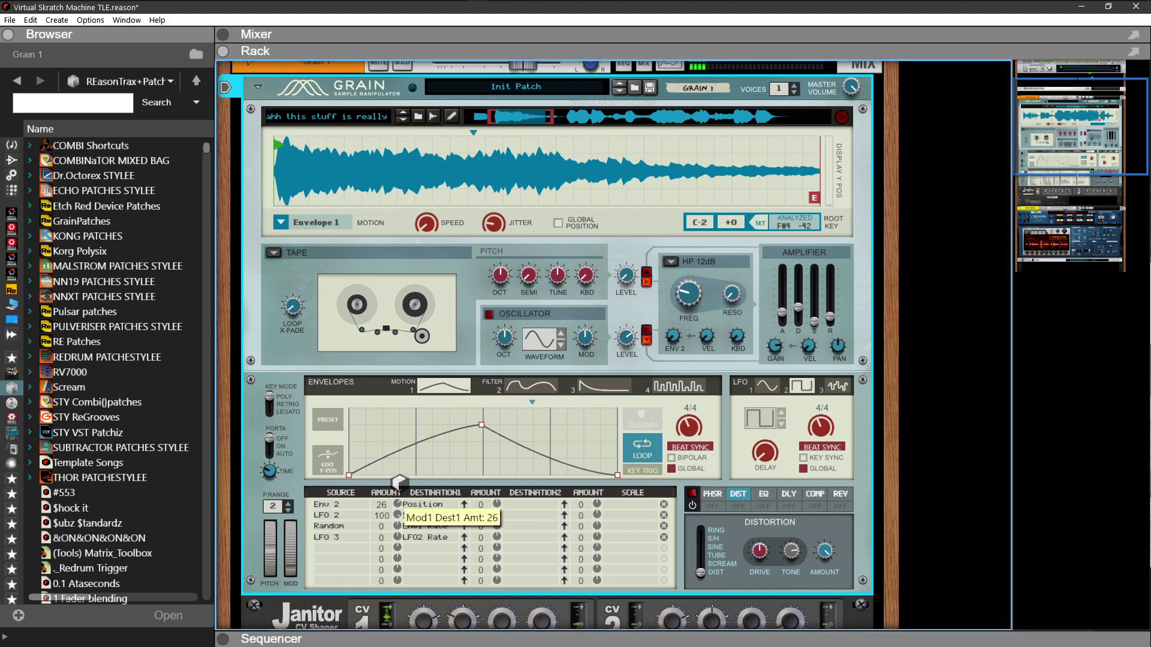
left_click(517, 389)
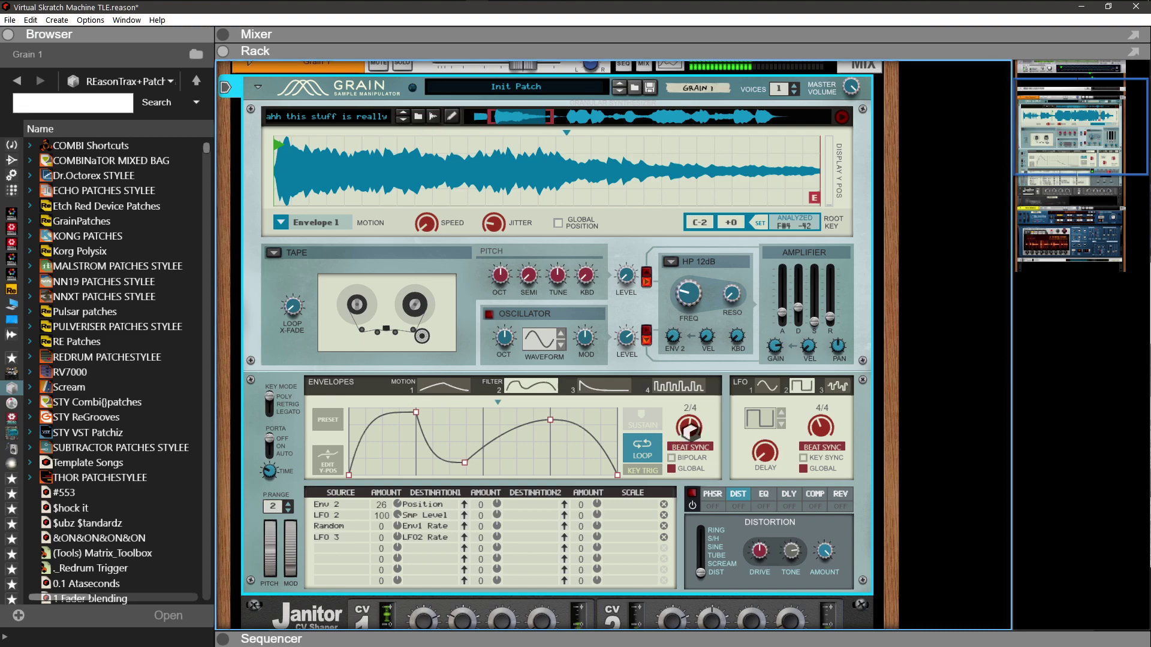
left_click_drag(397, 509, 396, 506)
scroll(351, 460, "down", 3)
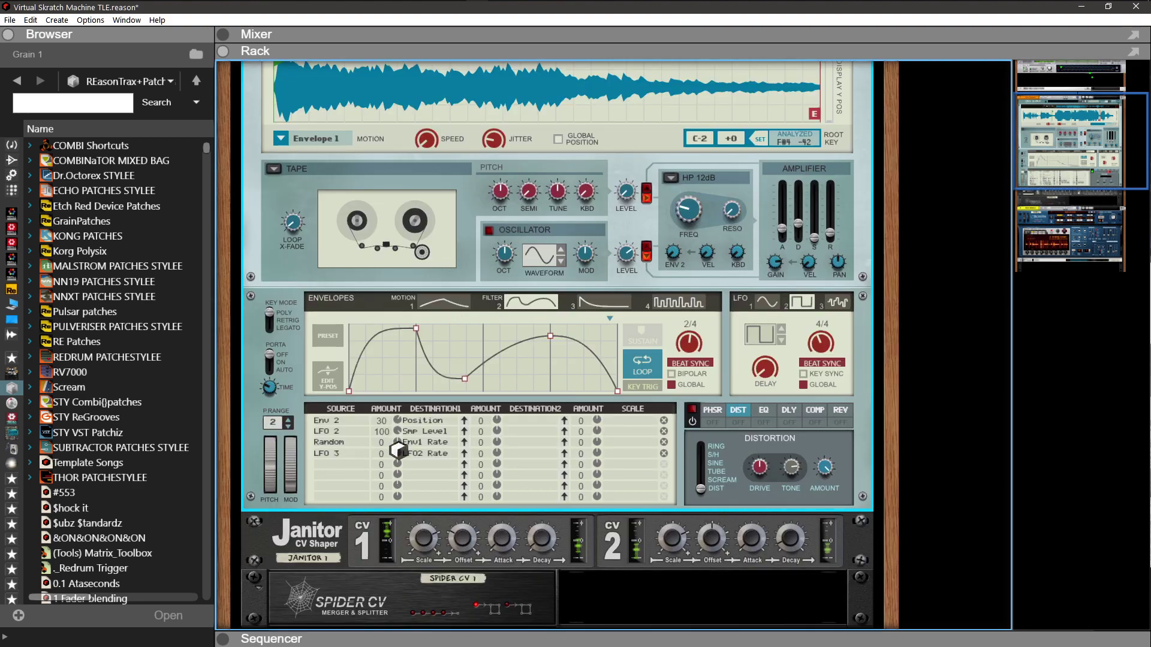
left_click_drag(397, 427, 393, 456)
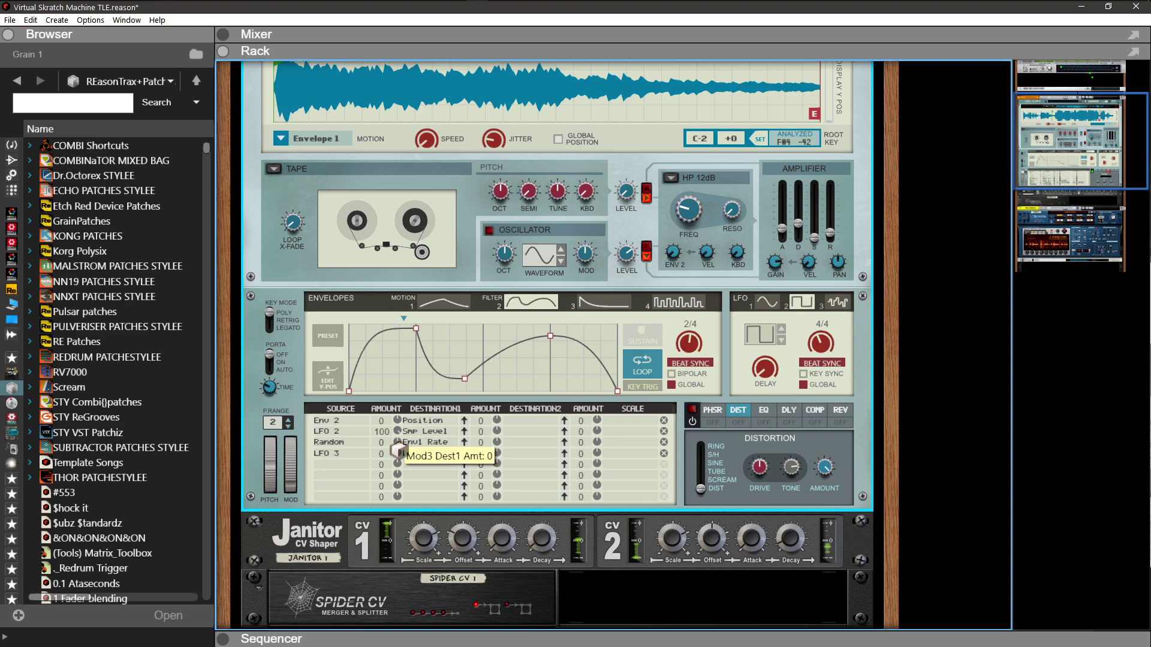
left_click(442, 303)
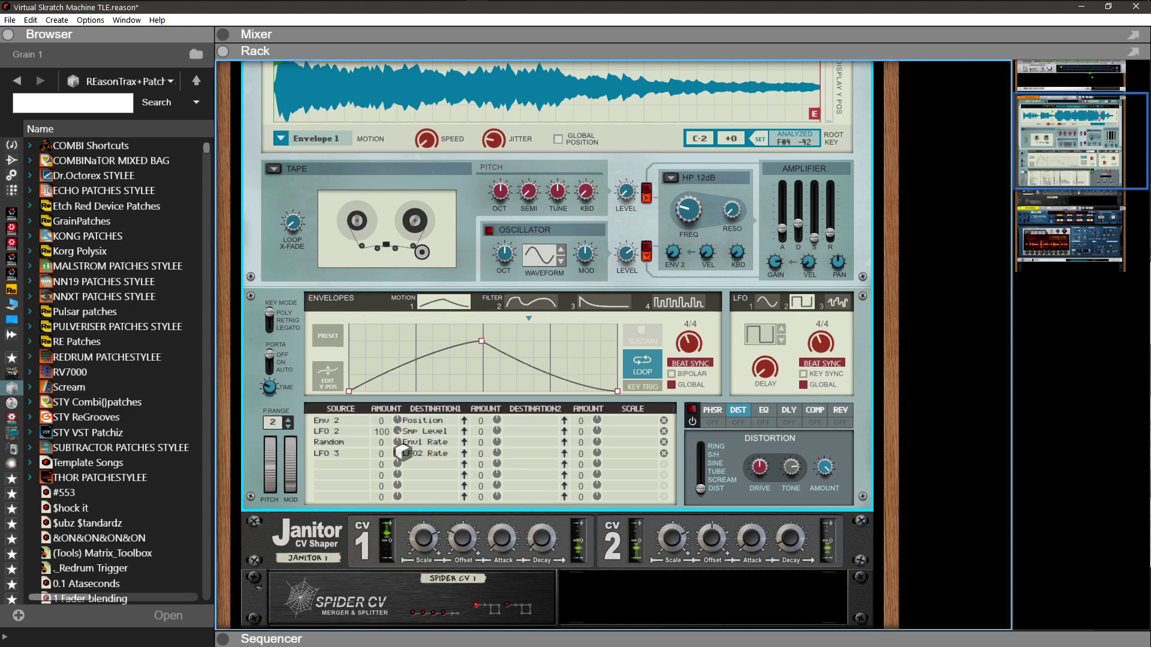
Set the modulation amount of Random to Env1 Rate to 32 and of LFO 3 to LFO2 Rate to 39.
left_click_drag(399, 447, 399, 432)
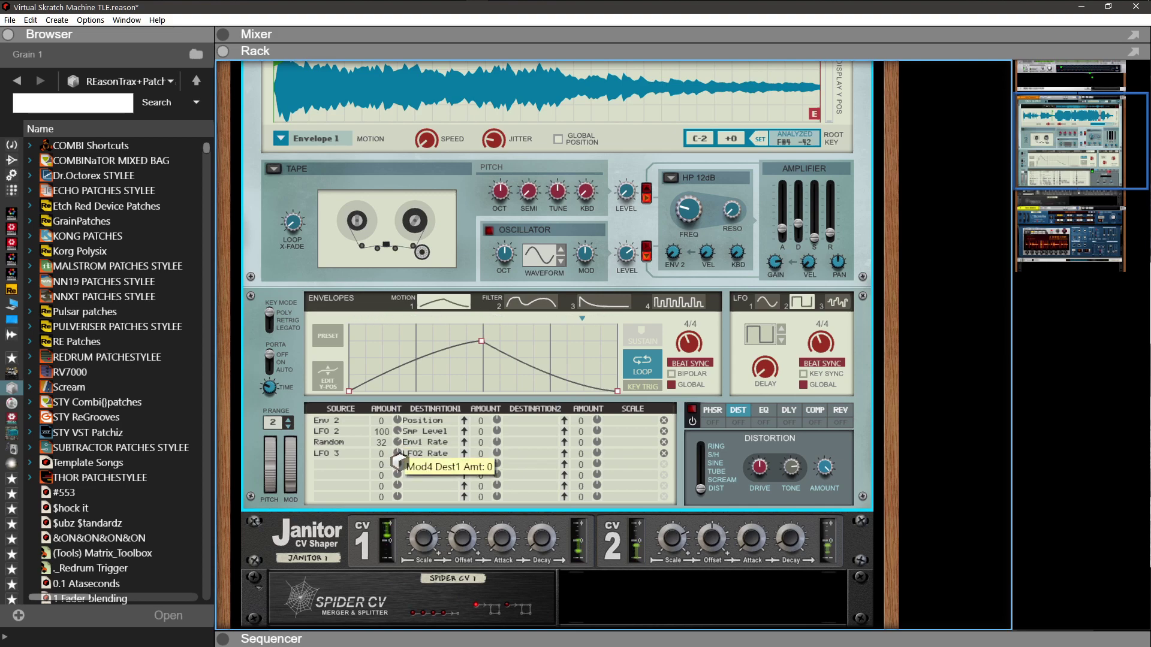
left_click_drag(399, 461, 402, 414)
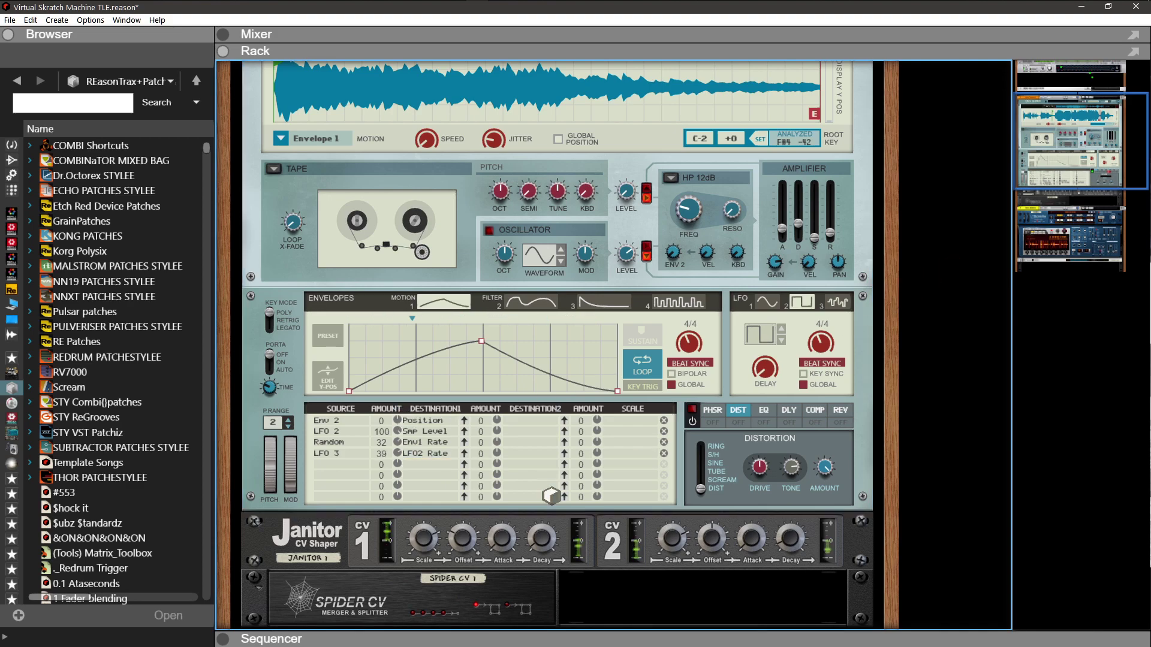
Solo the Grain 1 channel to hear it alone and switch solo off again.
scroll(551, 497, "up", 3)
scroll(551, 496, "up", 1)
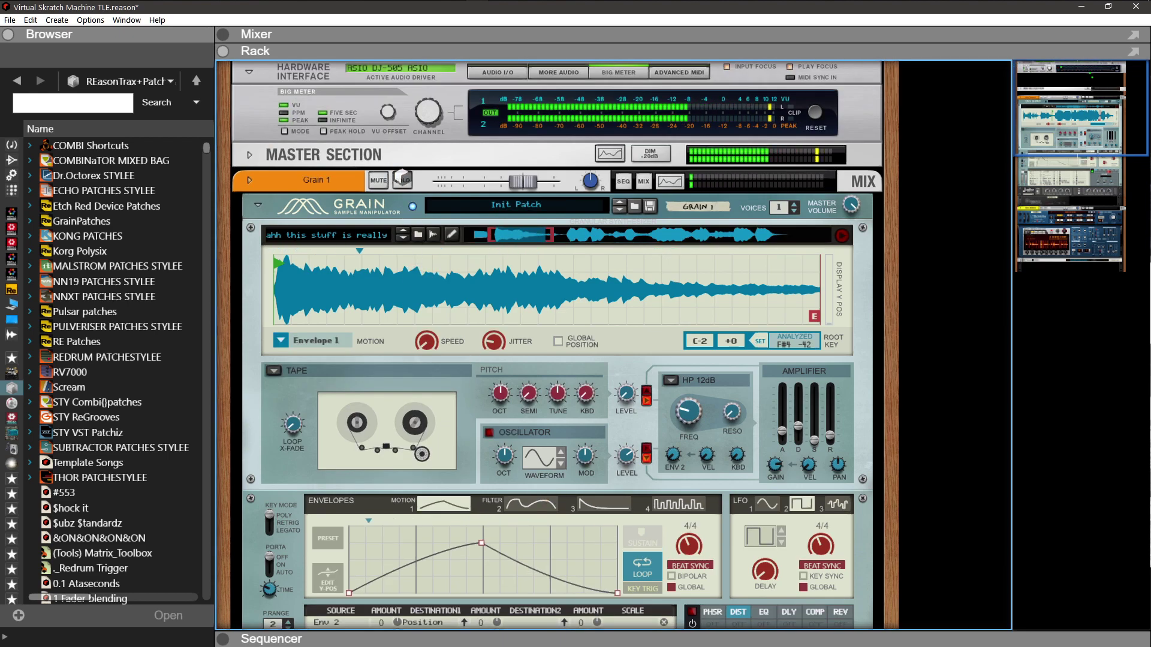
left_click(401, 181)
left_click(400, 181)
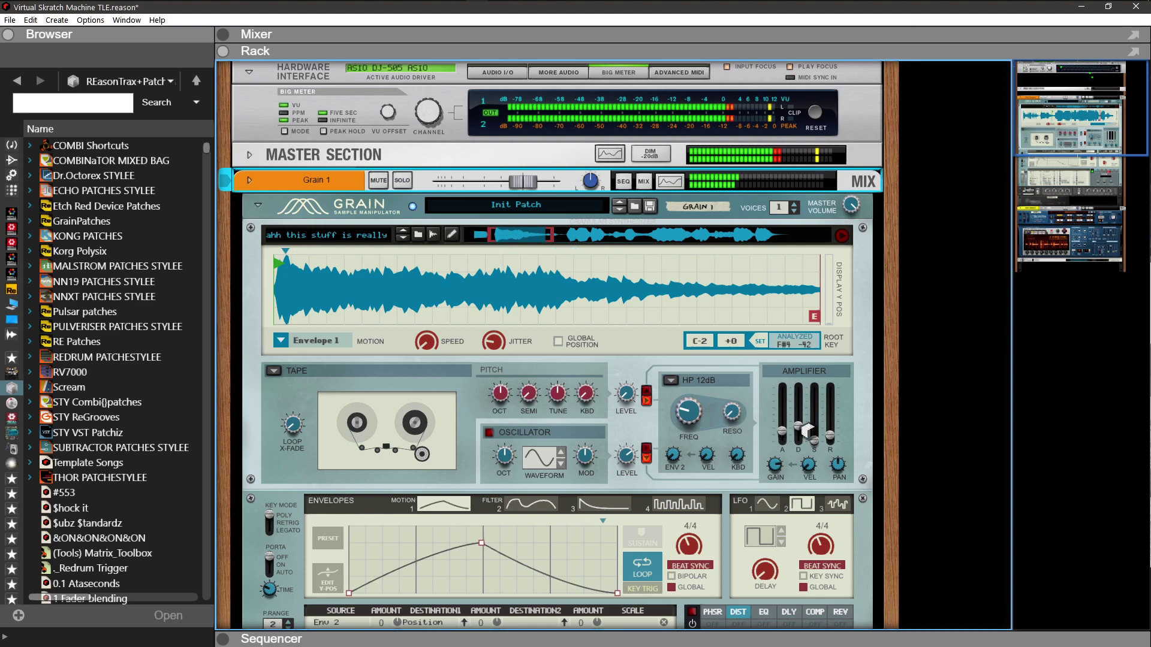
Adjust the Grain amplifier's decay, set its release to 64 ms, and set the HP filter frequency to 145.0 Hz.
left_click_drag(798, 436, 829, 444)
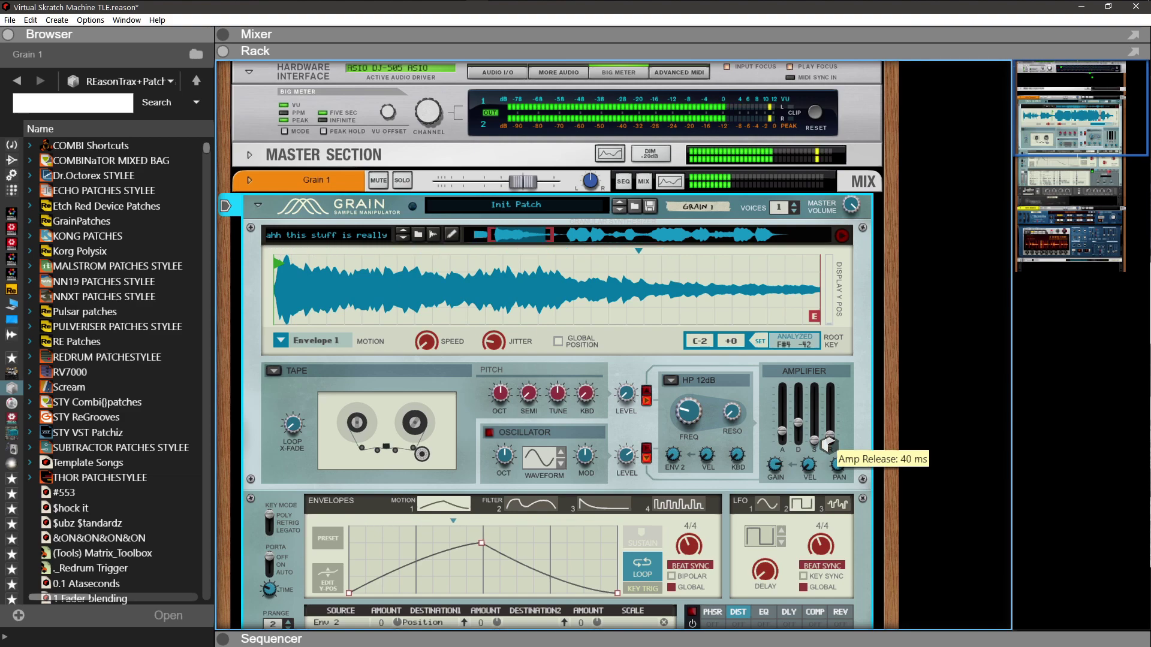
left_click_drag(828, 445, 828, 443)
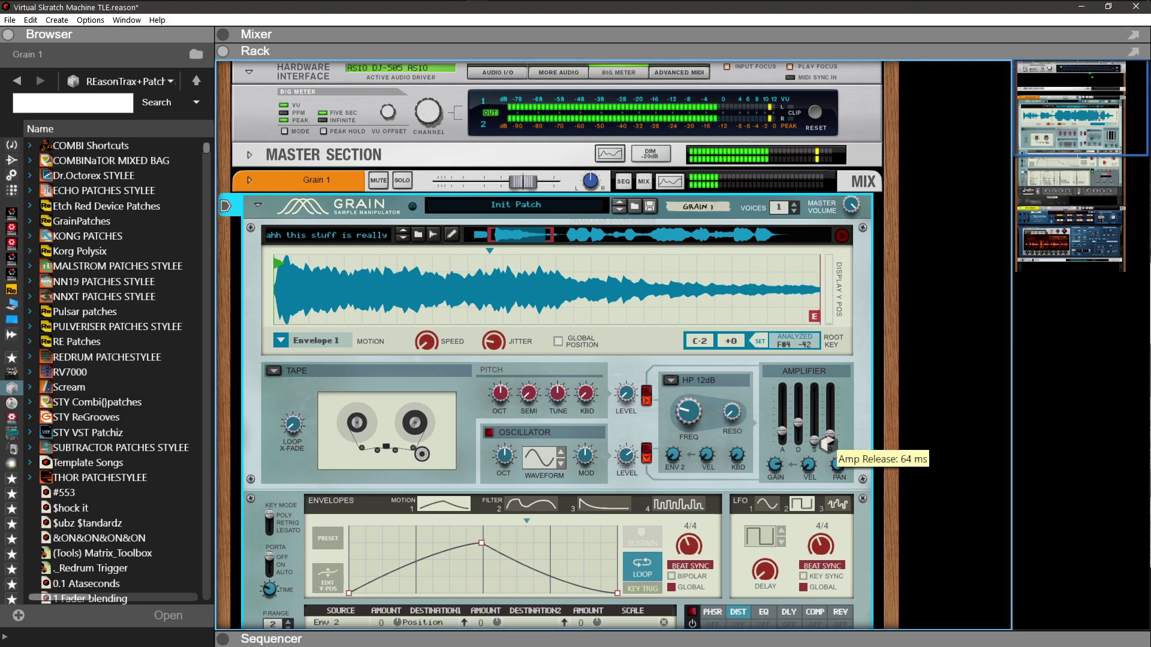
left_click_drag(681, 423, 684, 427)
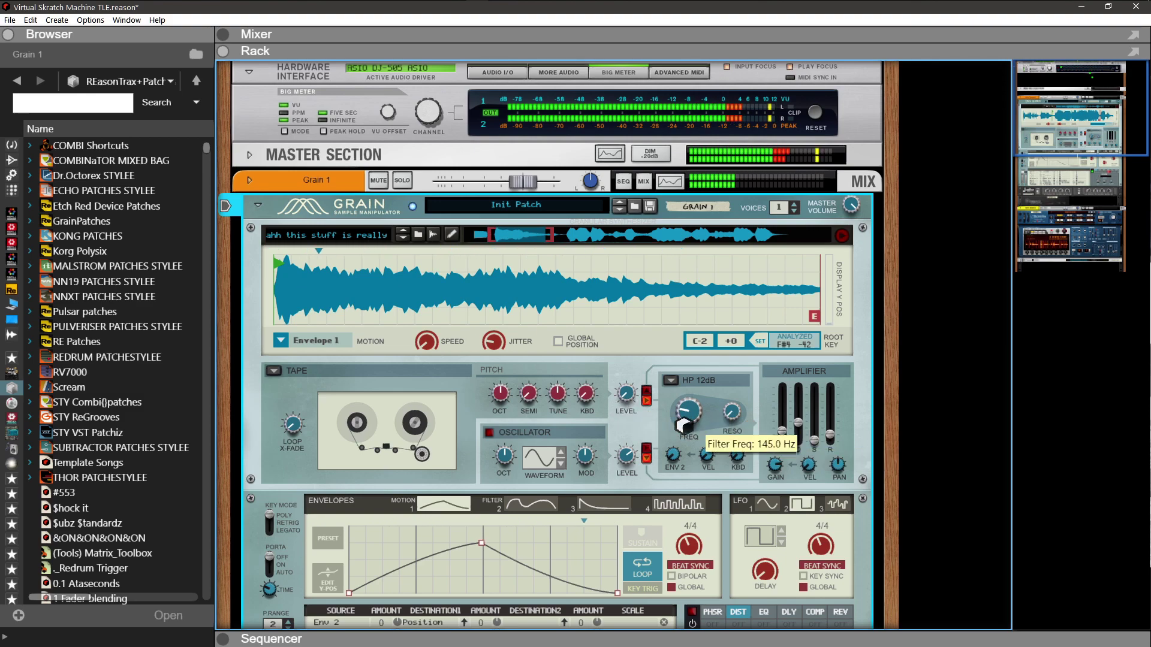
Try a more rounded rise and a 2/4 rate on Envelope 1, restore 4/4, and lower its middle point to flatten the curve.
scroll(529, 424, "down", 5)
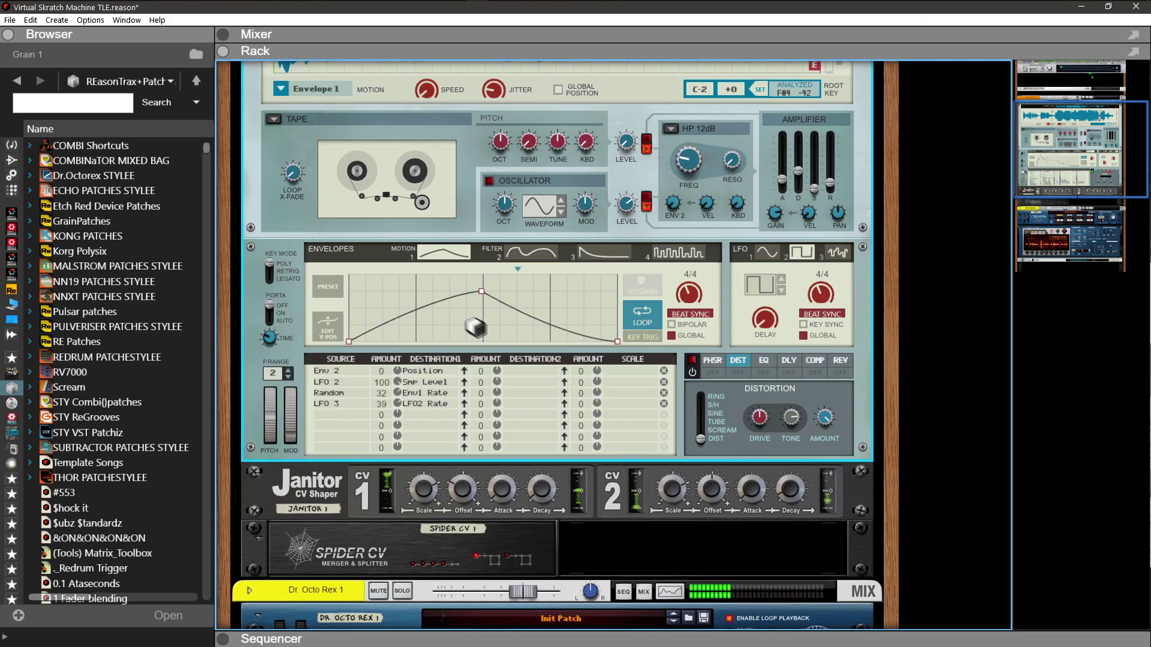
left_click_drag(443, 316, 439, 300)
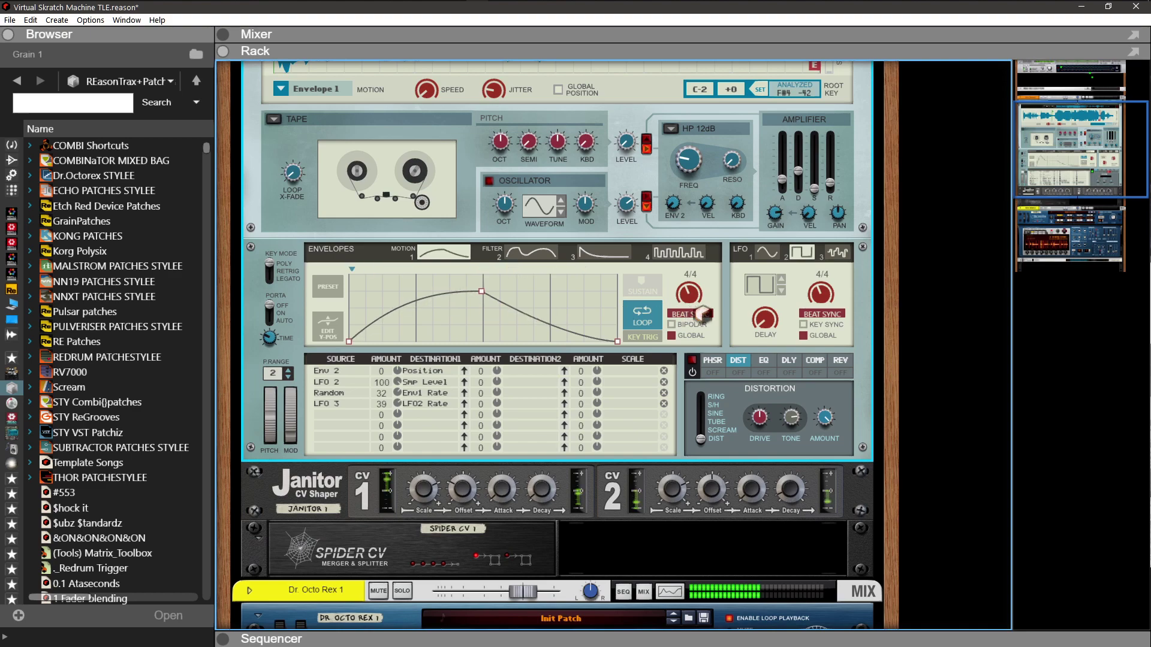
left_click_drag(682, 292, 678, 283)
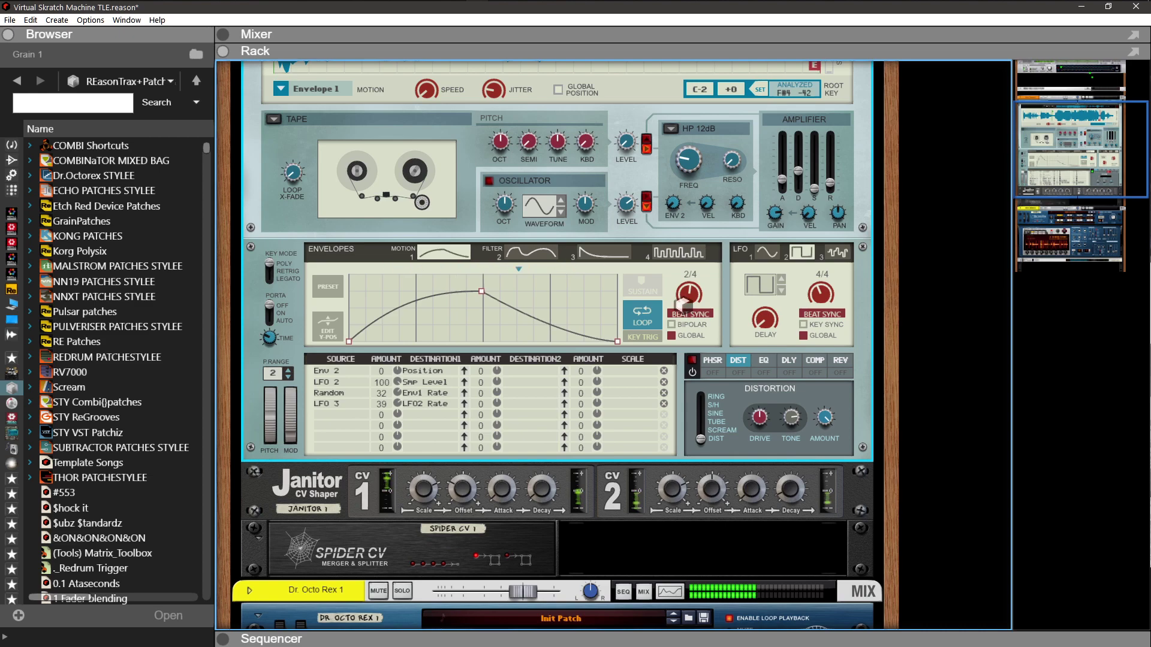
left_click_drag(682, 306, 682, 311)
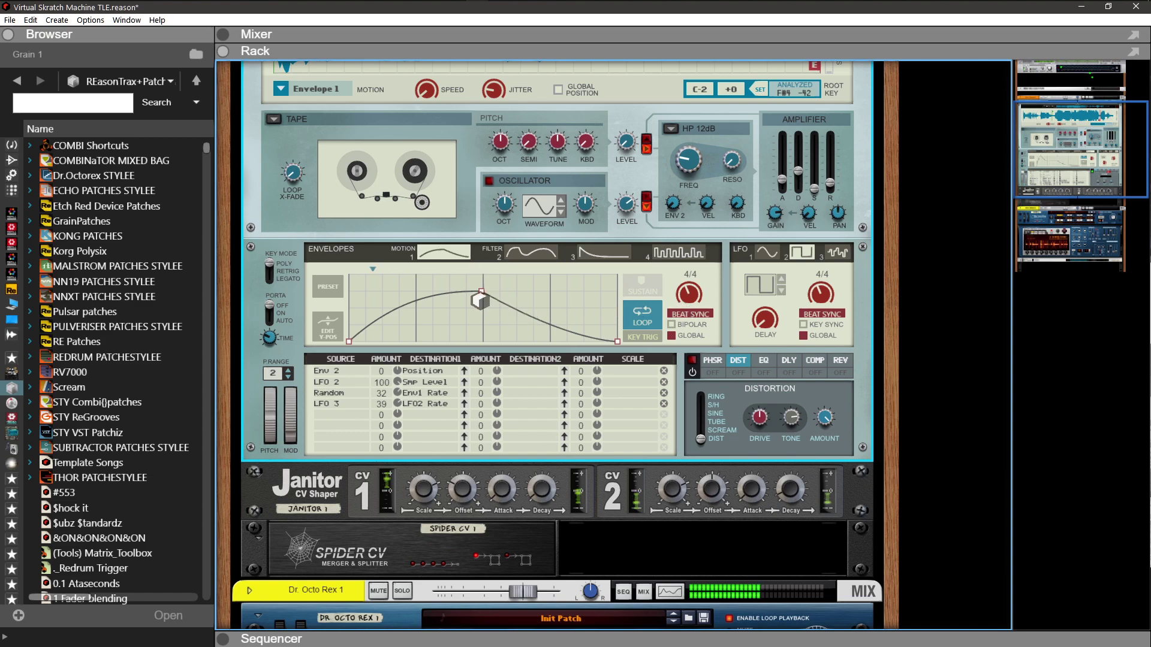
left_click_drag(482, 292, 478, 350)
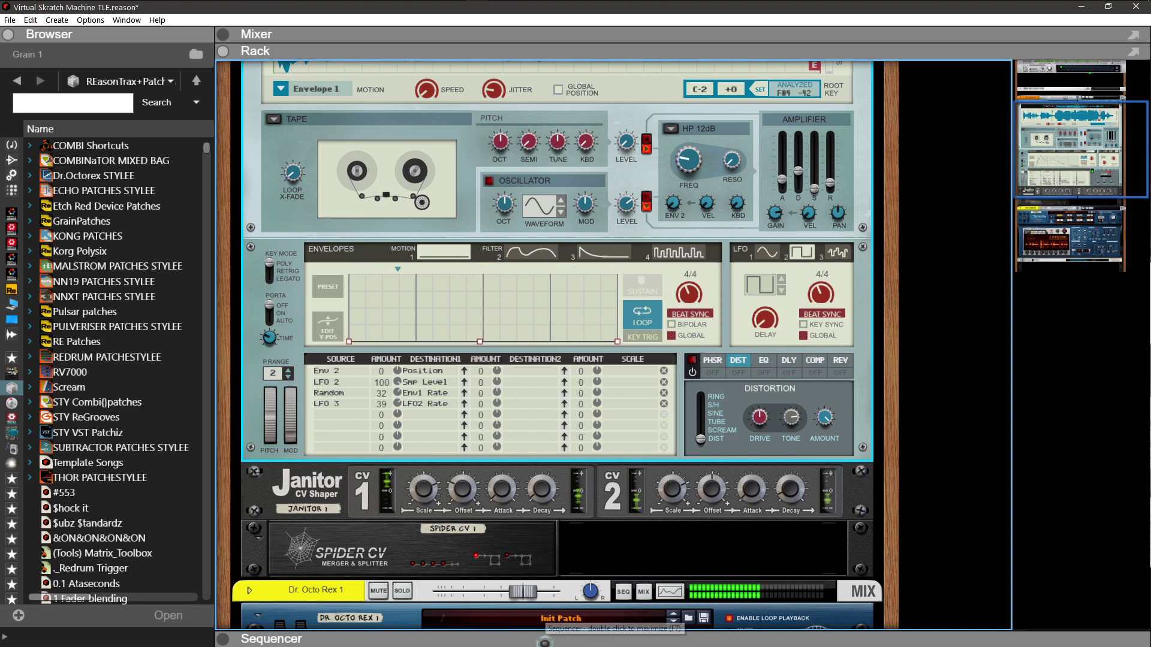
Reveal the sequencer below the rack and enlarge the track lanes to examine Grain 1's Start Position automation clips.
left_click_drag(544, 639, 560, 275)
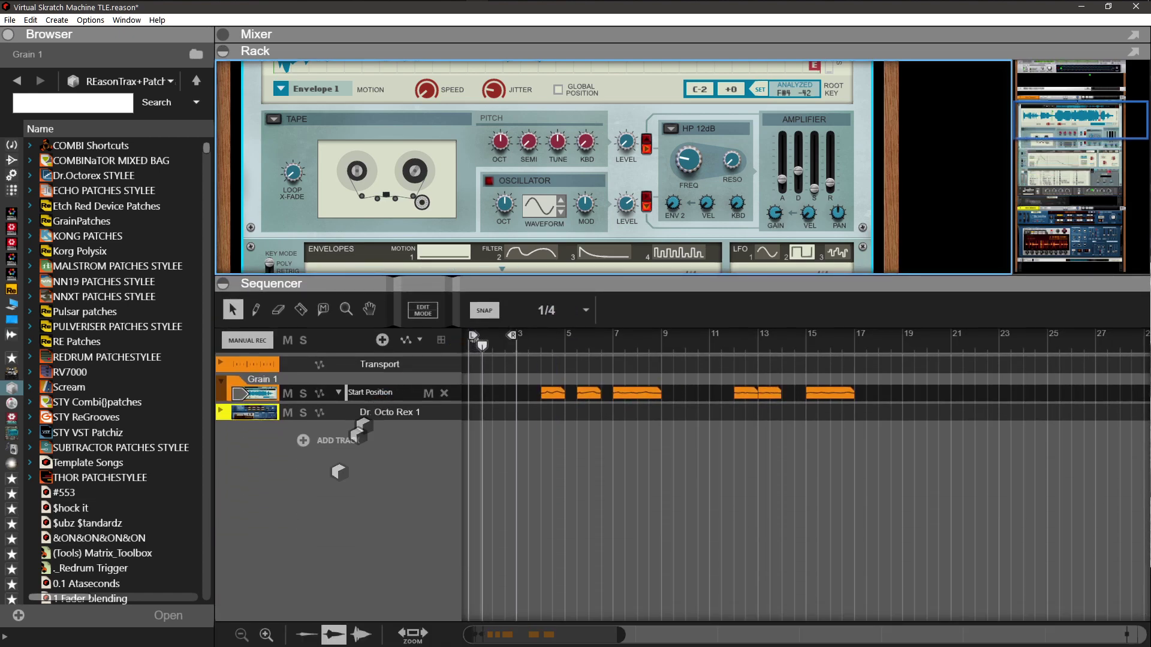
left_click(265, 634)
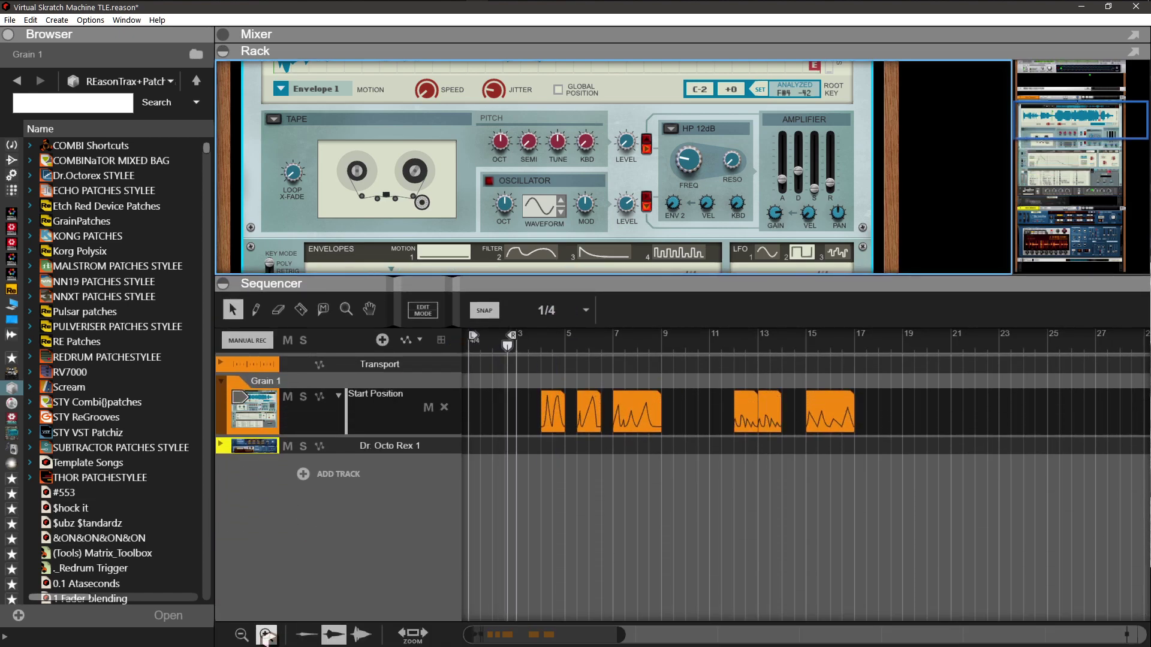
left_click(265, 634)
left_click(265, 634)
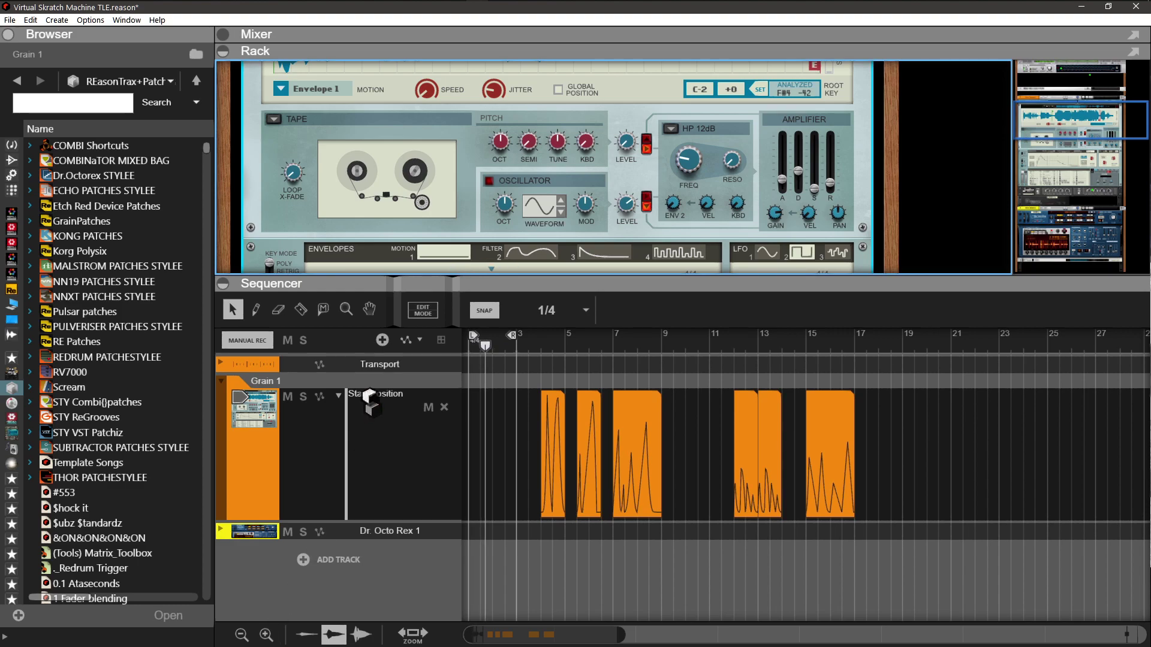
Enlarge the rack area above the sequencer and point out the sample start marker in Grain's waveform display.
left_click_drag(446, 279, 451, 345)
scroll(450, 345, "up", 5)
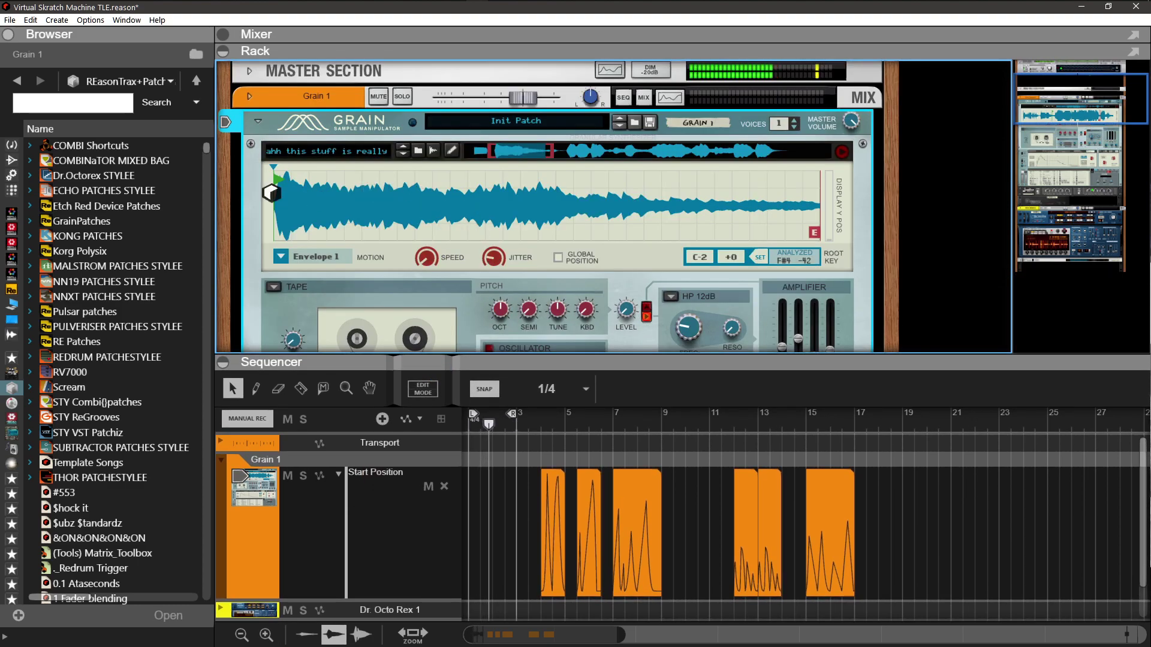
mouse_move(280, 189)
left_mouse_down()
mouse_move(474, 200)
mouse_move(277, 192)
left_mouse_up()
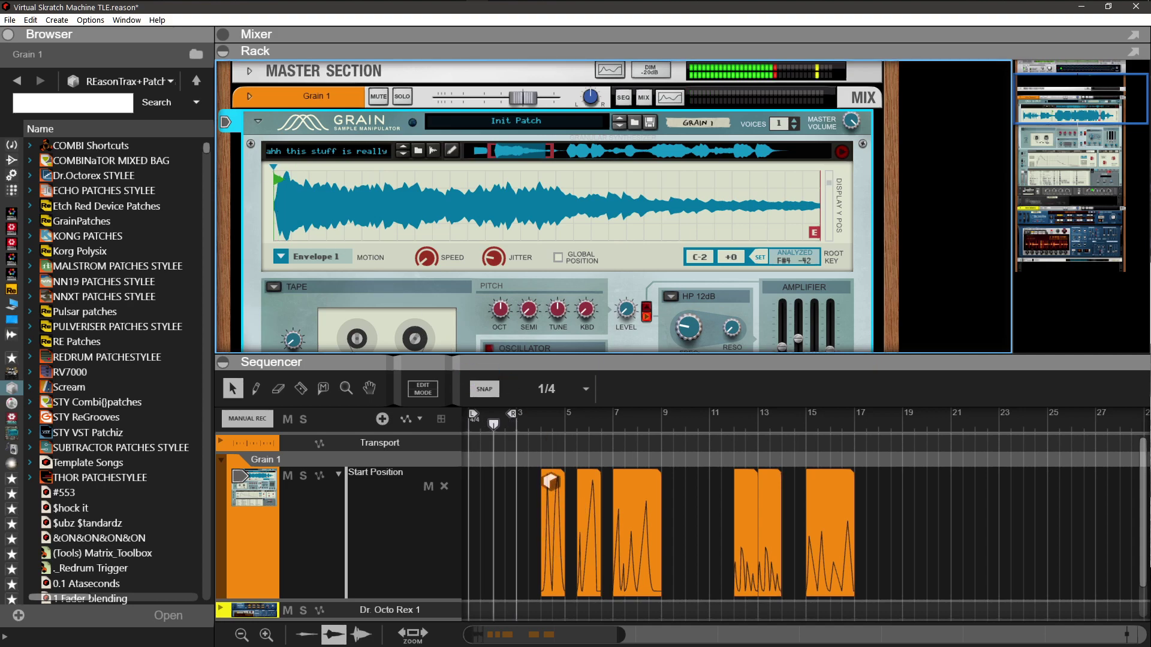
Move Grain 1's first Start Position clip to bar 1 and set Grain's motion mode to Freeze.
left_click_drag(550, 481, 478, 479)
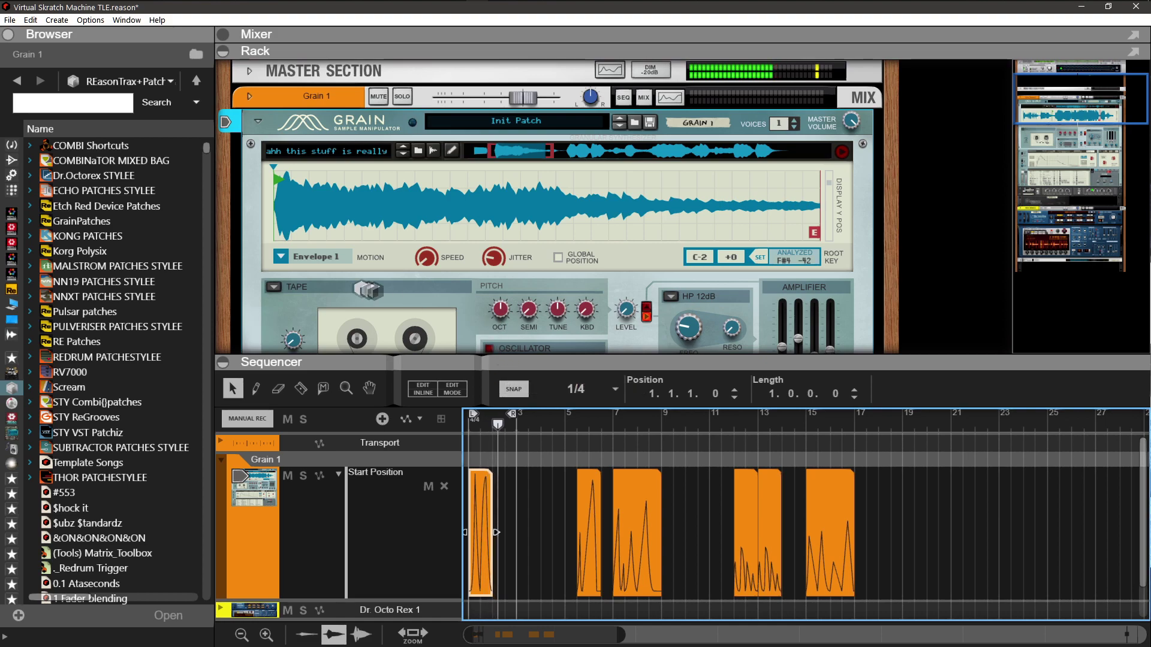
left_click(281, 256)
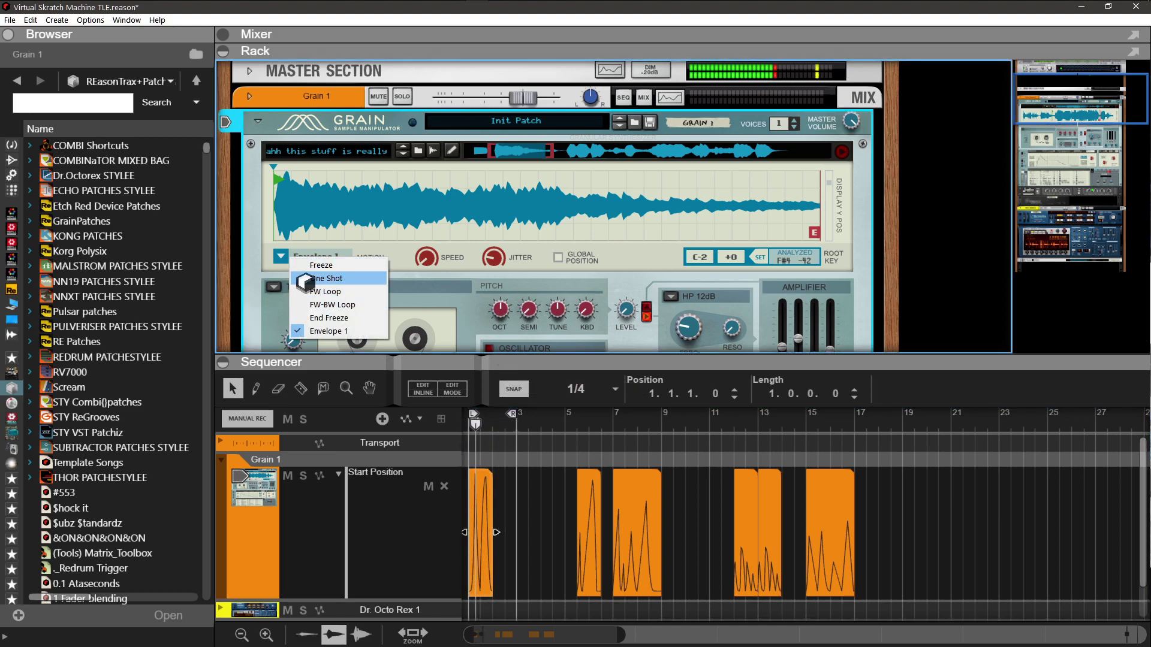
left_click(327, 265)
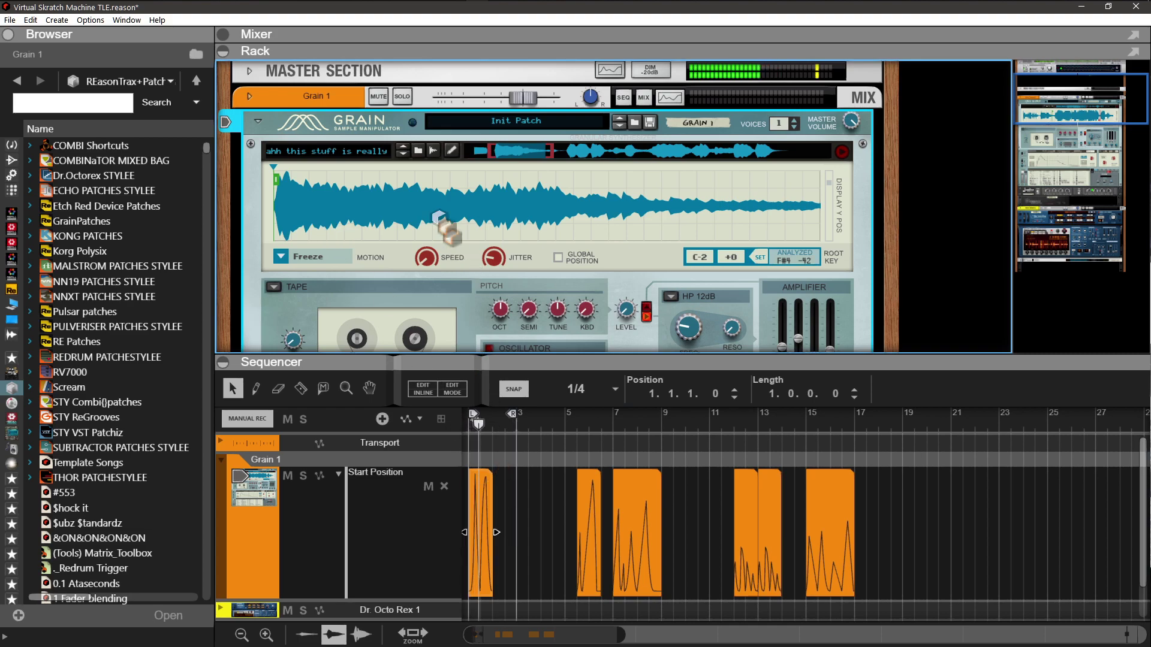
scroll(380, 227, "down", 5)
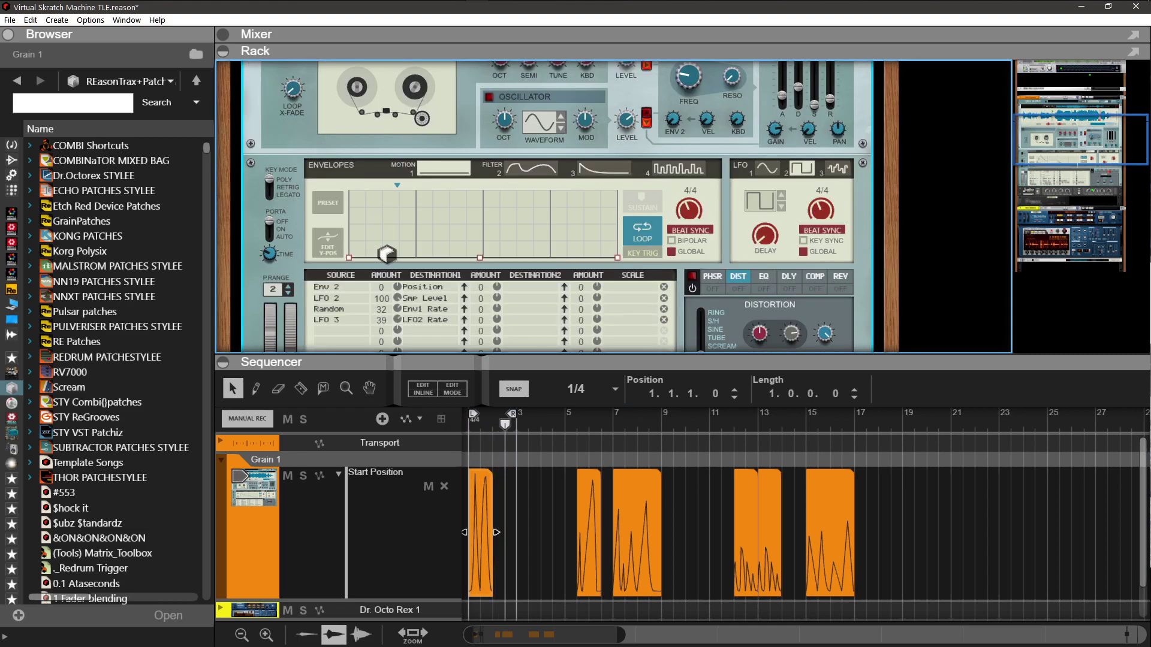
mouse_move(397, 293)
left_mouse_down()
mouse_move(395, 251)
mouse_move(393, 287)
left_mouse_up()
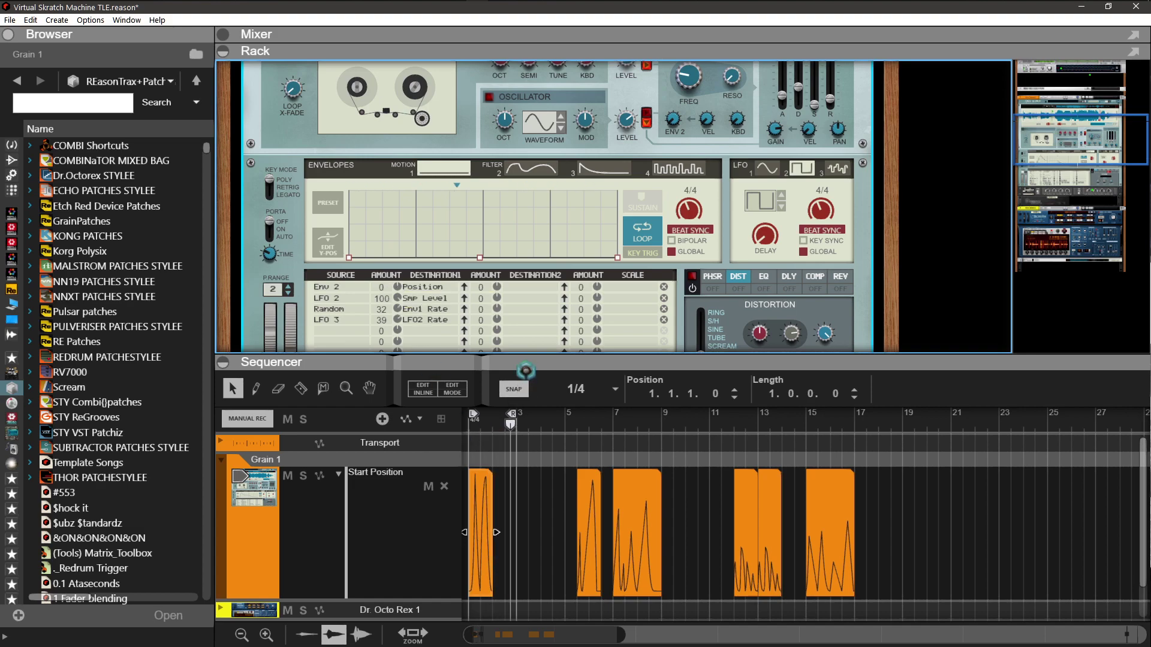
Move the bar 1 Start Position clip between bars 9 and 11, and place the two-bar clip from bar 7 at bar 1.
left_click_drag(526, 371, 523, 325)
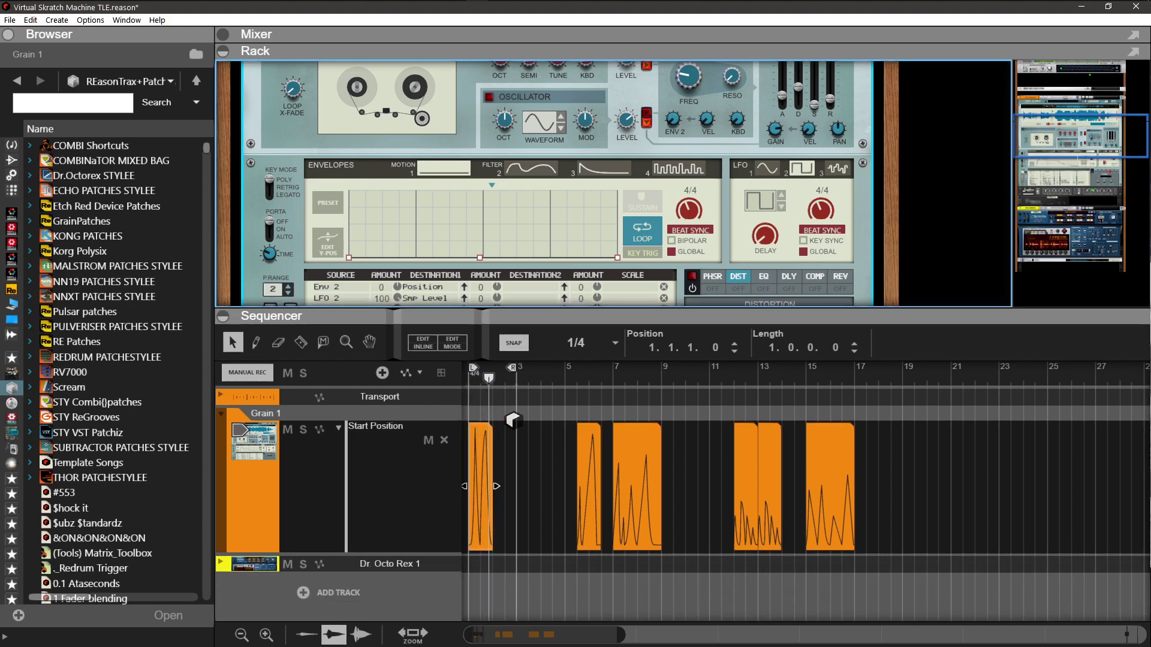
left_click(243, 635)
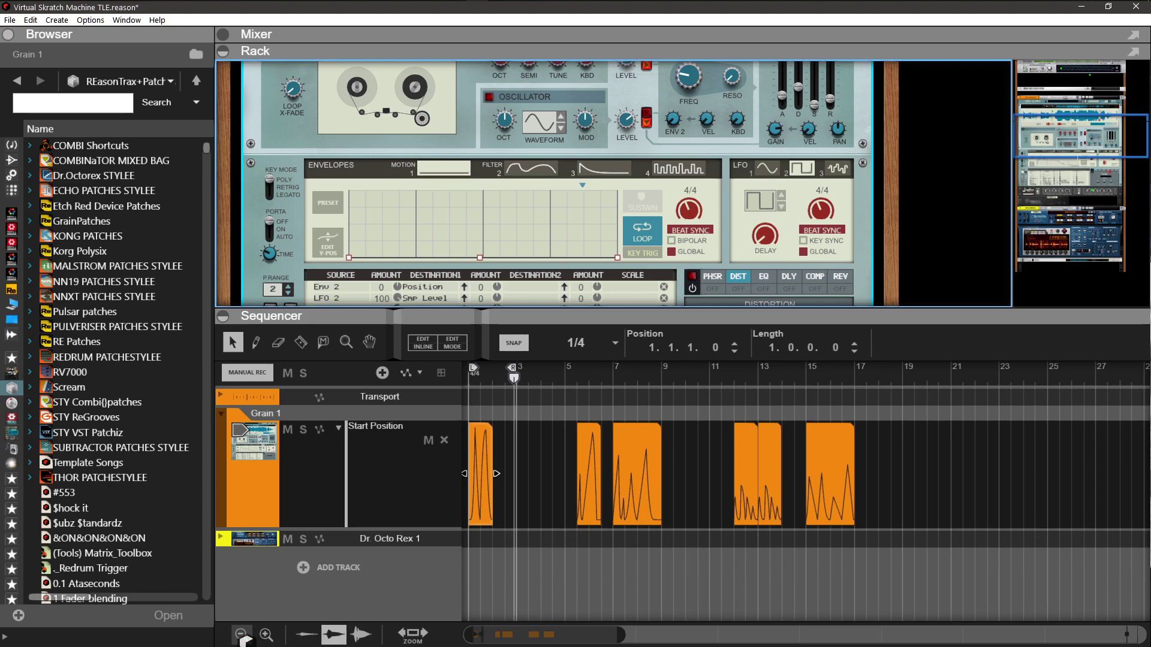
left_click(480, 457)
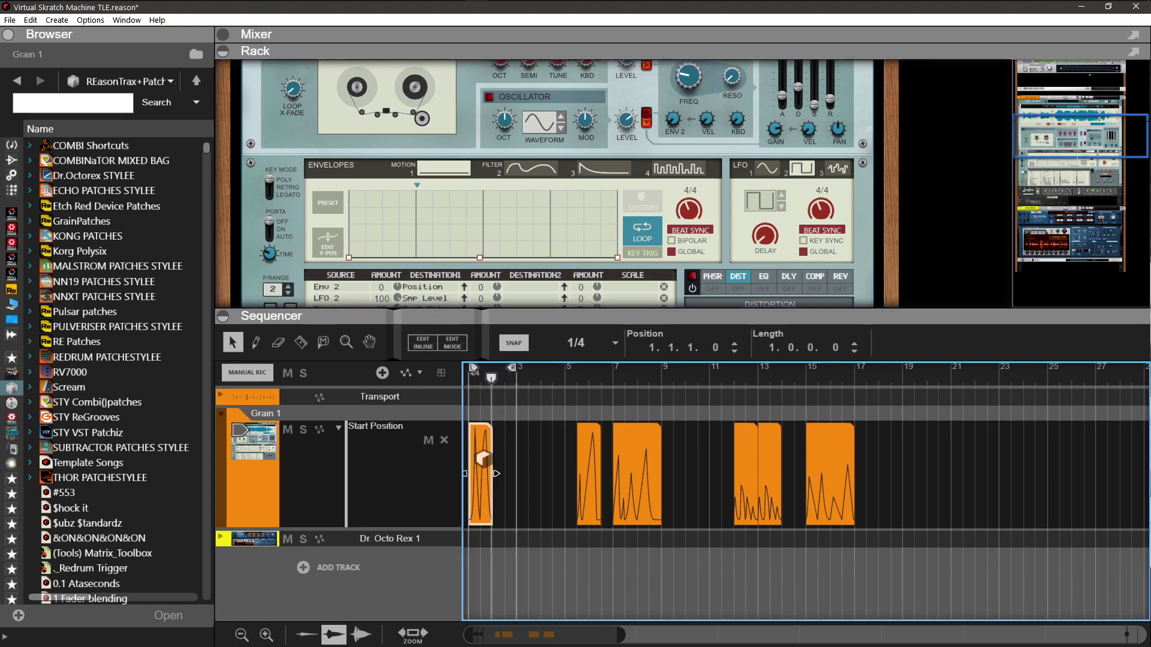
left_click_drag(480, 449, 460, 420)
left_click(548, 420)
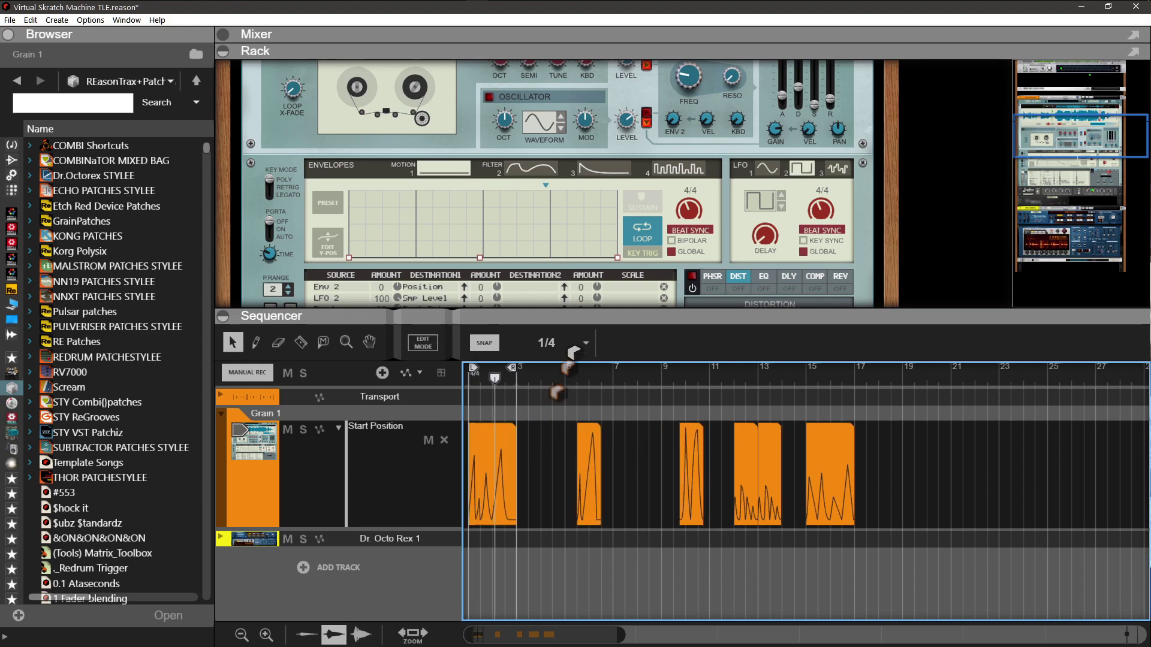
Zoom the sequencer in on the two-bar Start Position clip and enlarge the rack area to show Grain's waveform.
left_click_drag(574, 316, 576, 346)
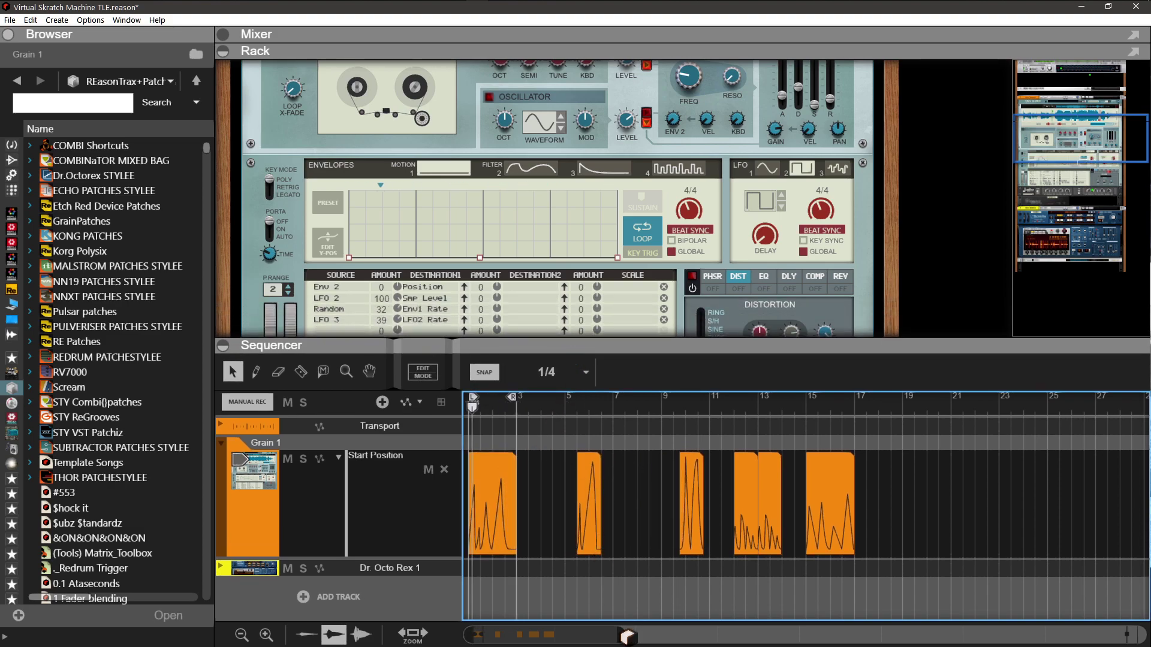
left_click_drag(623, 629, 498, 629)
left_click_drag(681, 339, 681, 418)
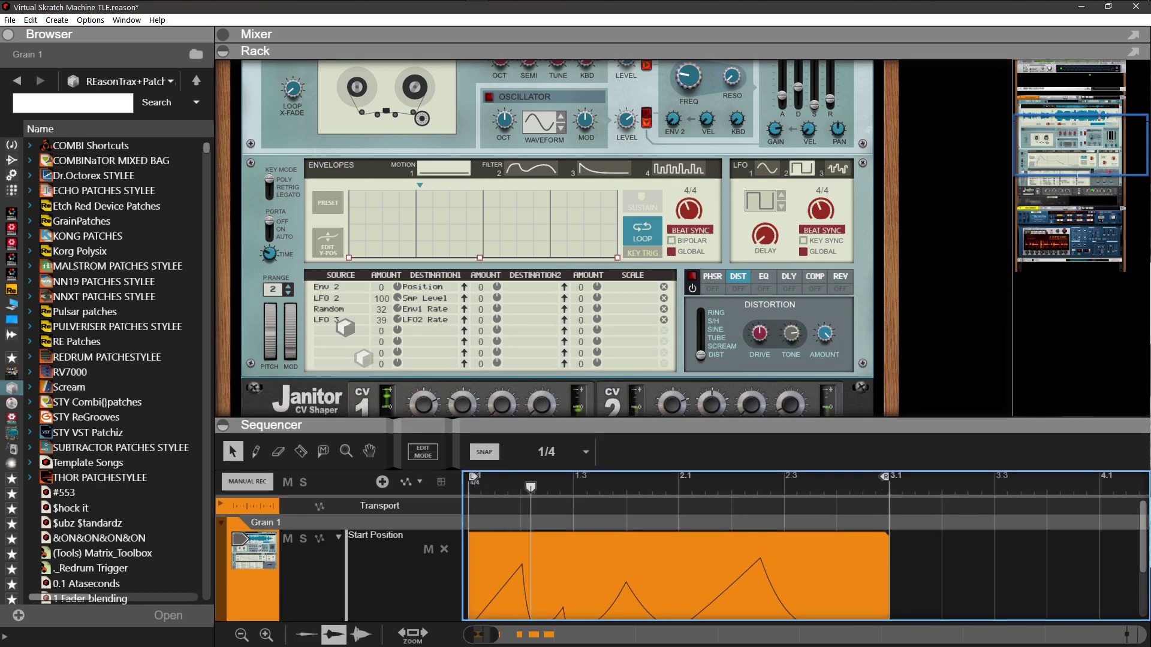
scroll(371, 364, "up", 5)
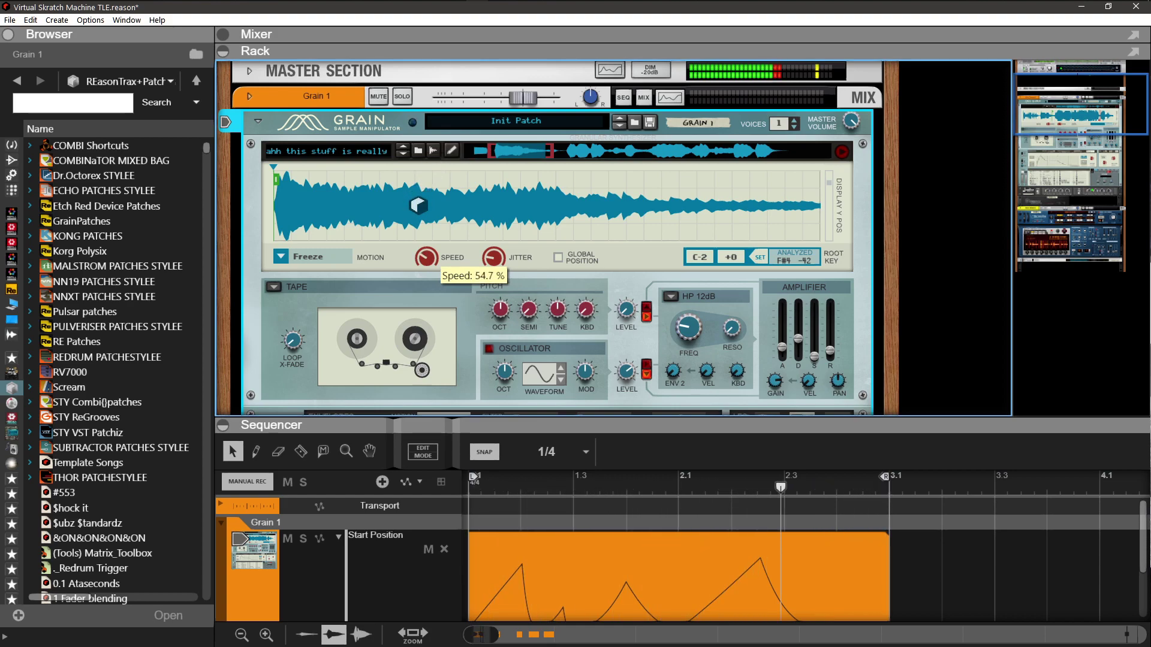
Try the Envelope 1 motion mode on Grain with the looping Start Position clip.
left_click(281, 256)
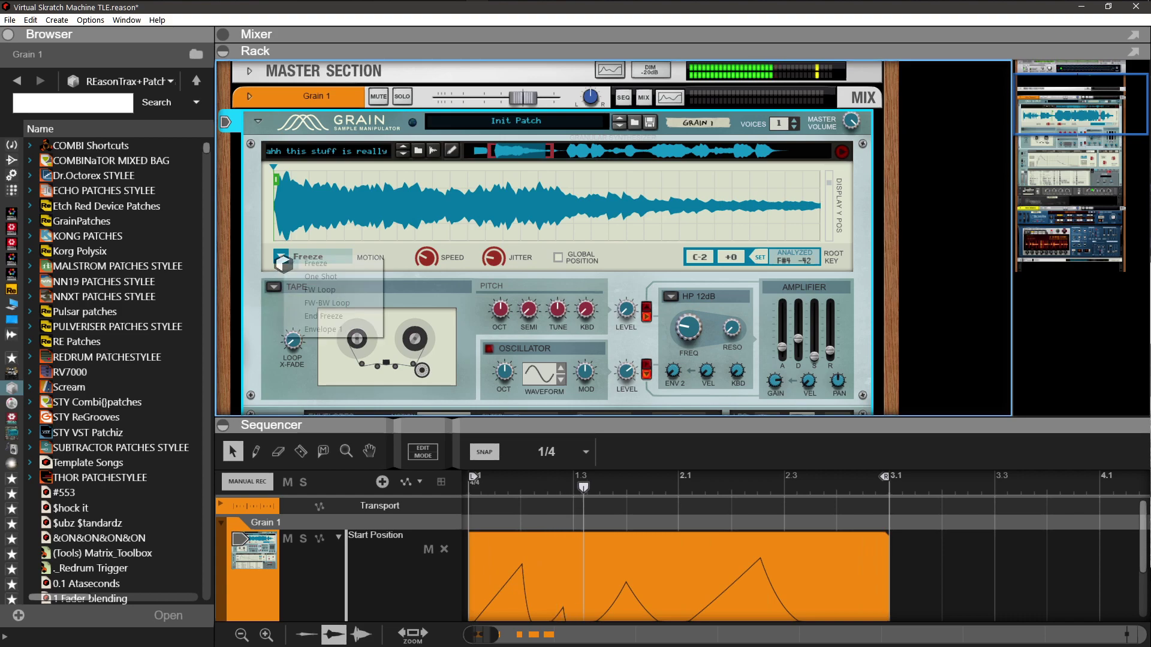
left_click(294, 260)
left_click(280, 257)
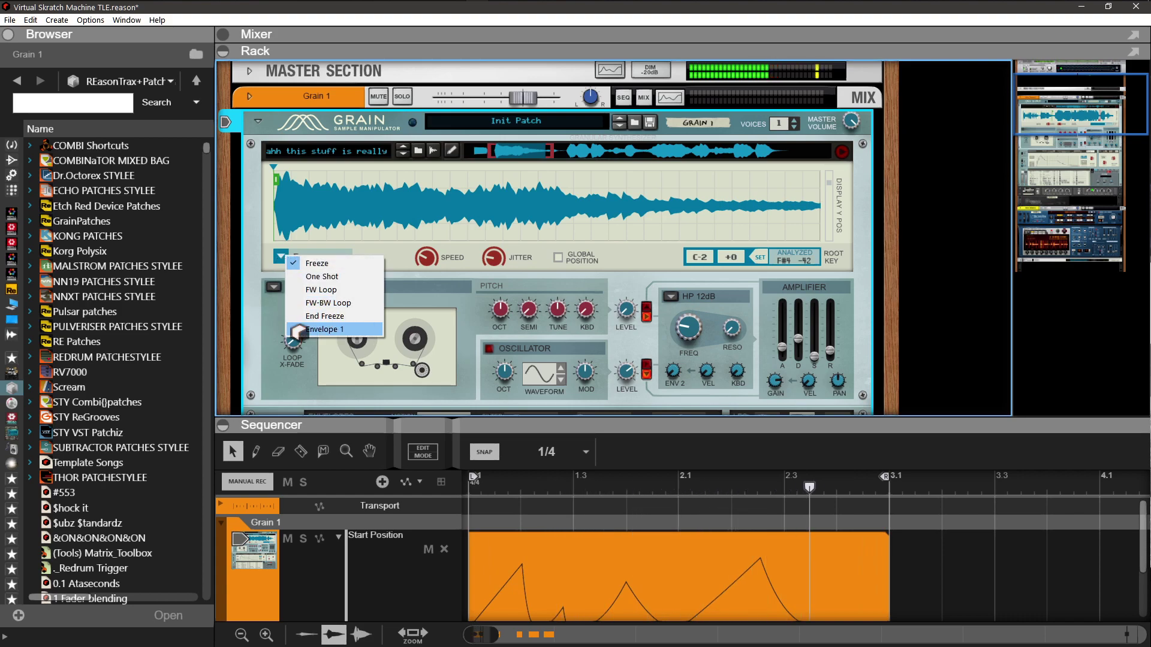
left_click(303, 329)
Switch Grain's motion to One Shot, lower its speed to 27.4 %, and return the motion to Freeze.
left_click(283, 259)
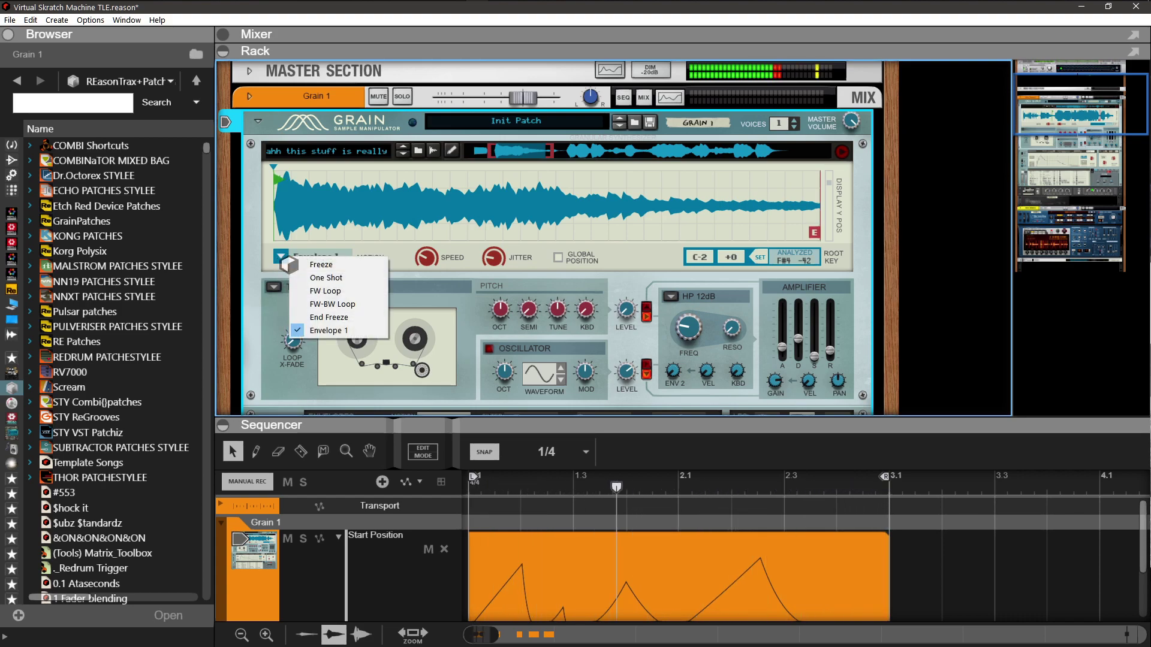
left_click(311, 278)
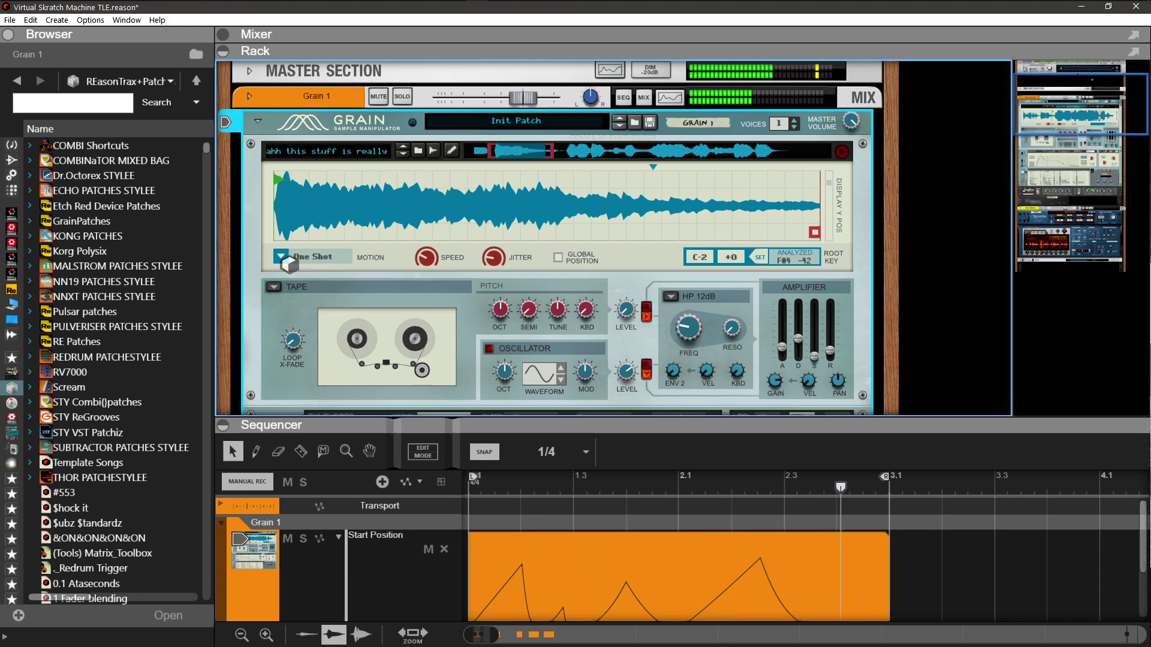
left_click(289, 264)
left_click(312, 277)
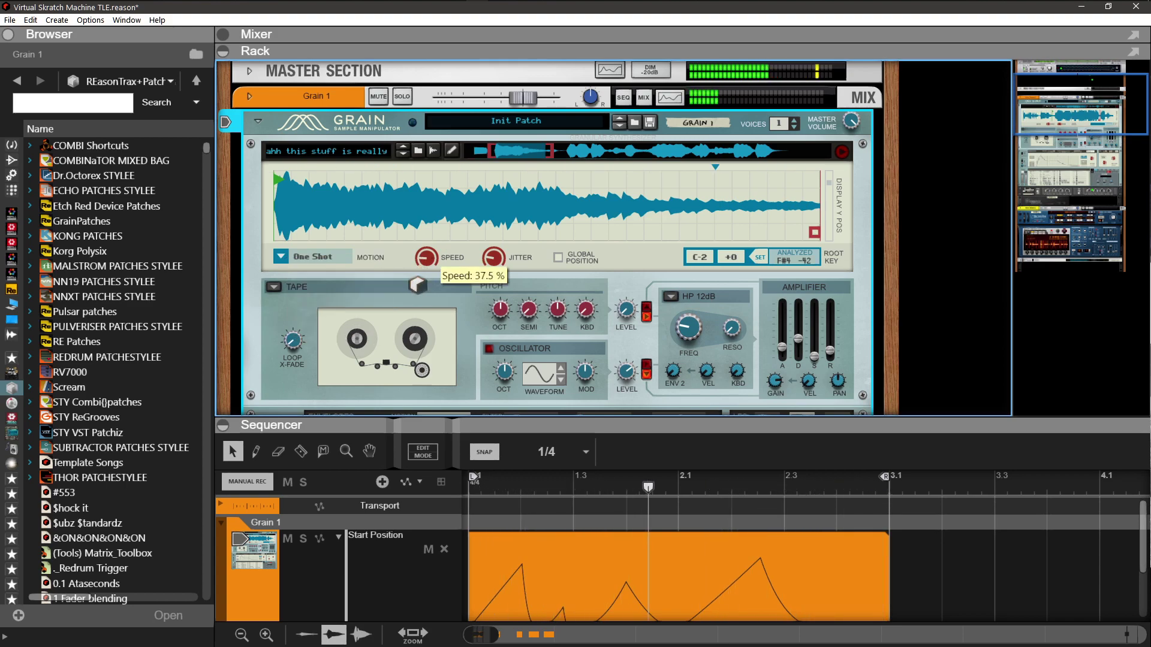
mouse_move(418, 285)
left_mouse_down()
mouse_move(416, 297)
mouse_move(414, 282)
left_mouse_up()
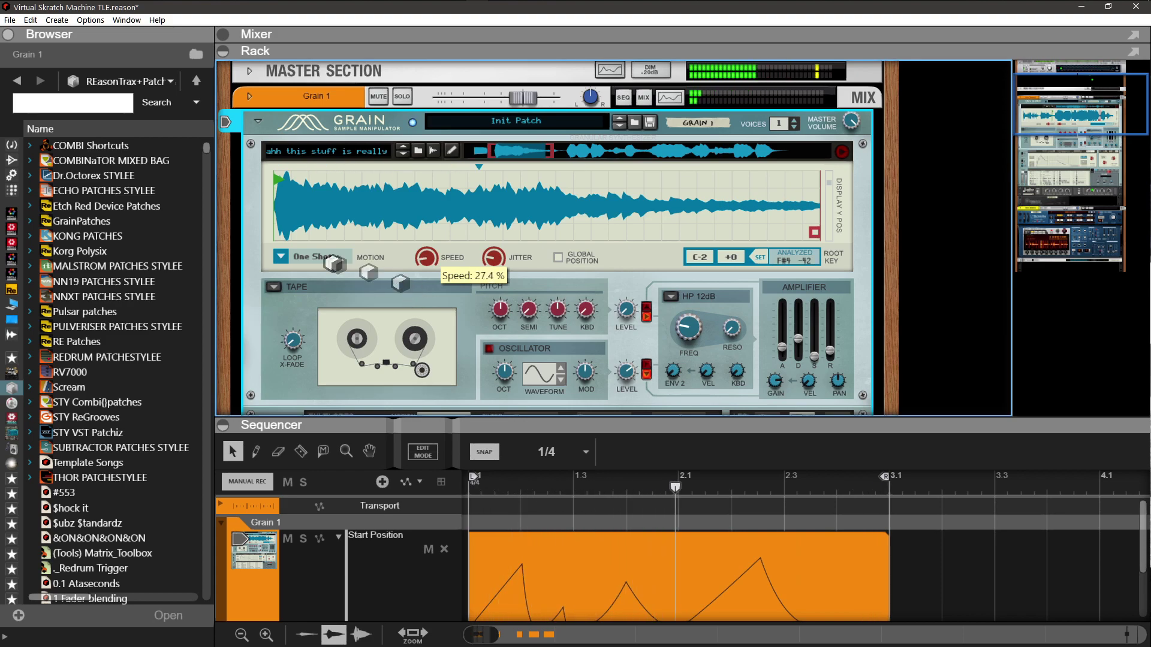
left_click(282, 258)
left_click(293, 264)
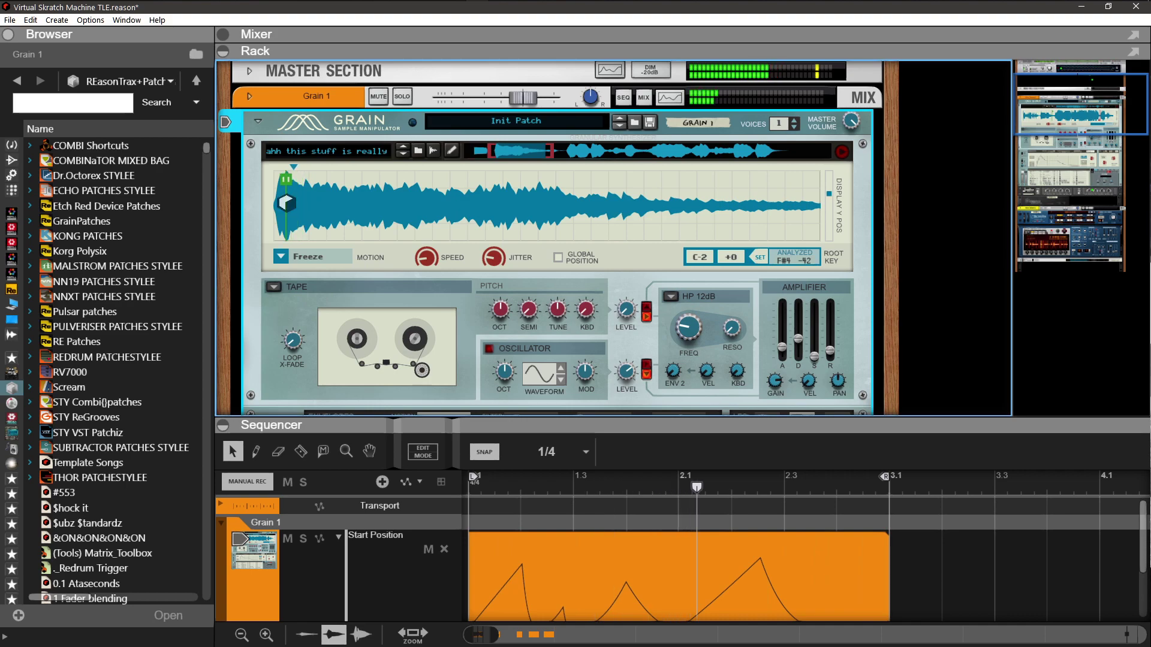
Inspect the rear CV cabling of the Janitor and Spider CV, and check the Janitor's CV 1 Decay on the front.
scroll(466, 267, "down", 2)
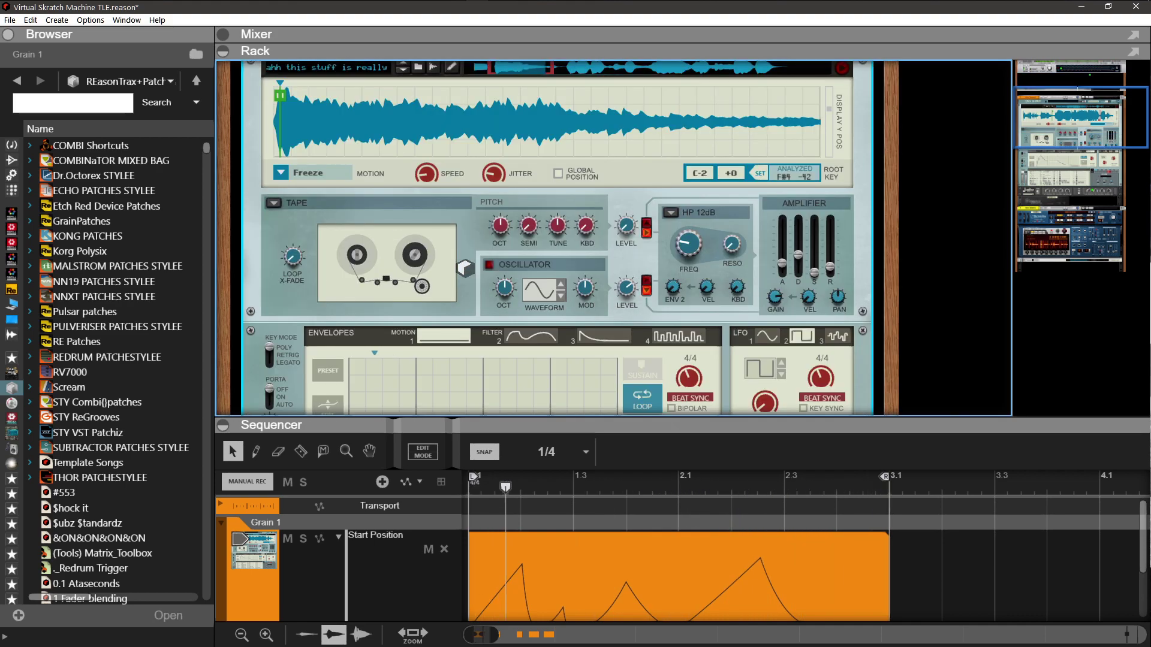
key("Tab")
scroll(496, 257, "down", 10)
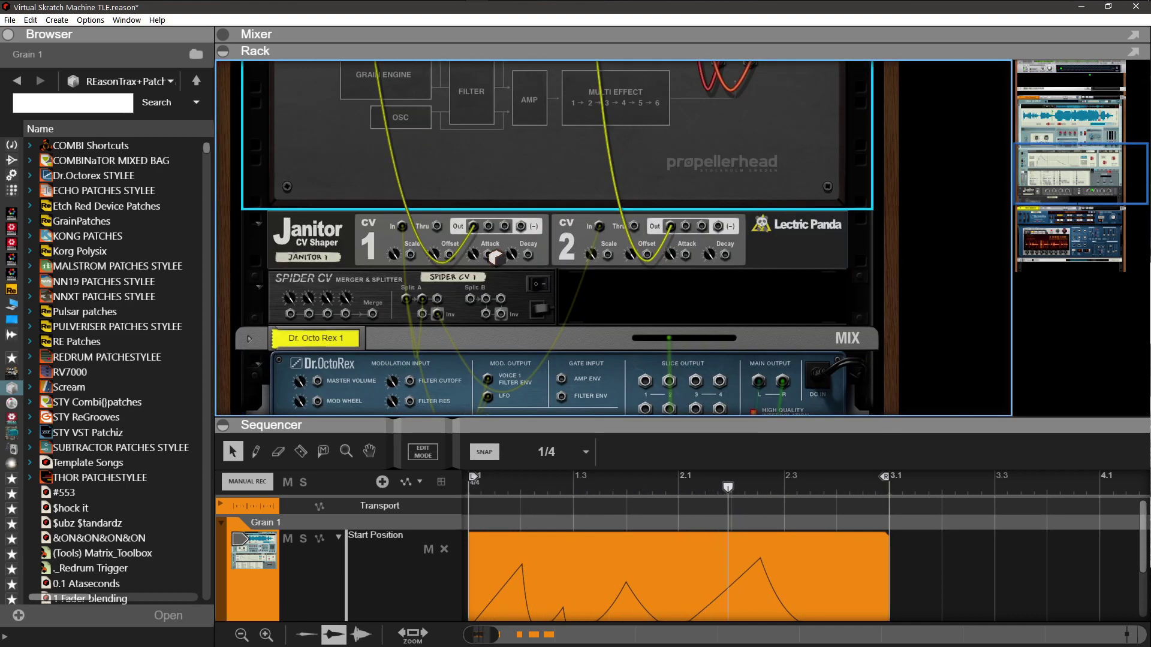
key("Tab")
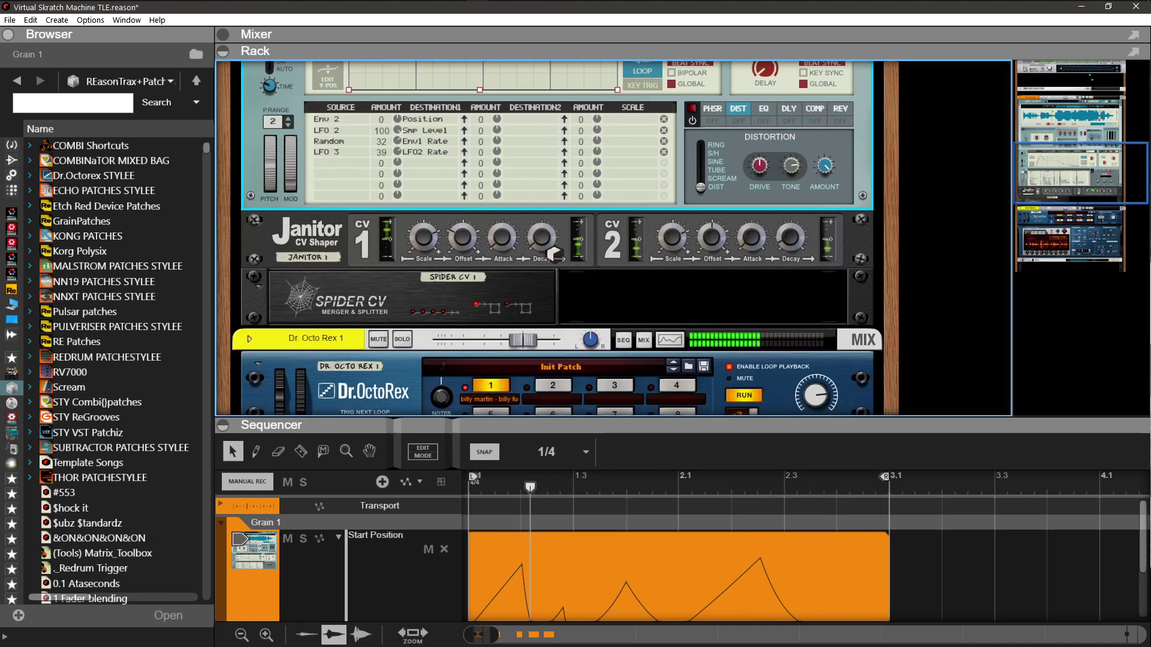
left_click(542, 241)
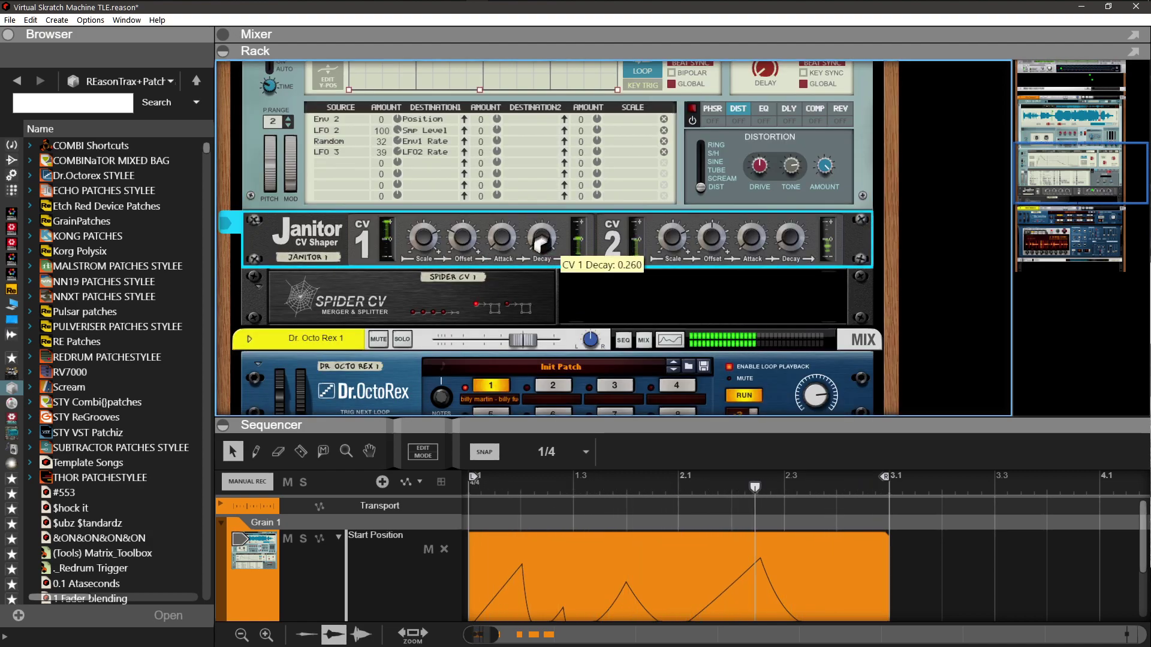
left_click_drag(541, 244, 539, 245)
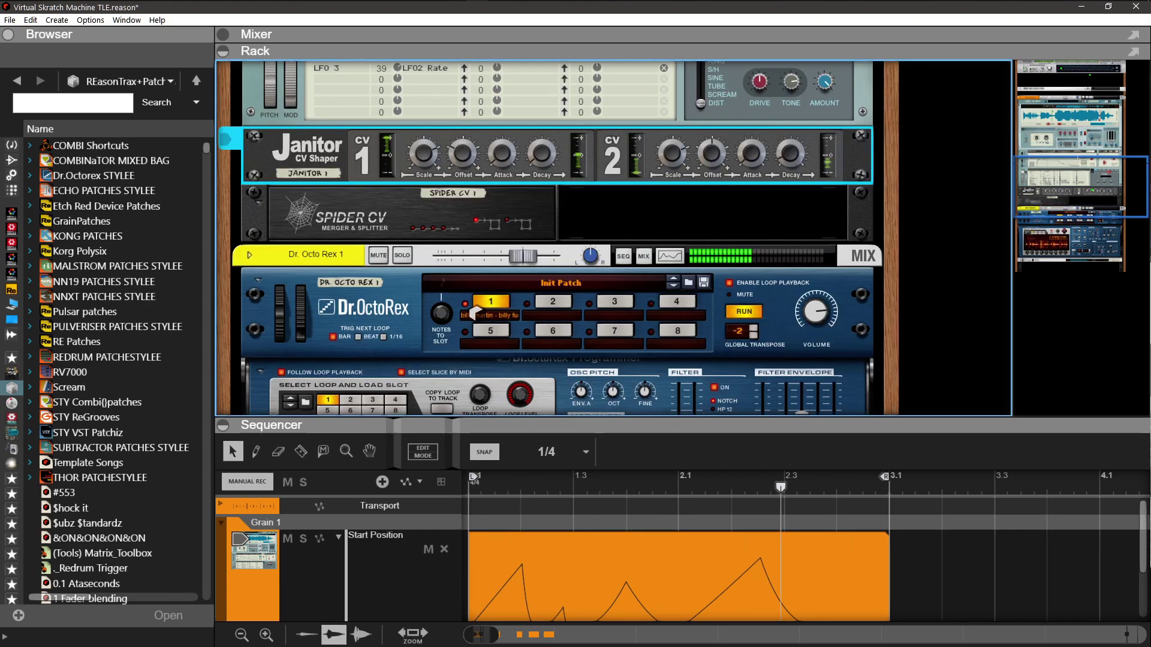
Examine the Dr. Octo Rex's loaded loop, run control and master volume.
scroll(607, 308, "down", 2)
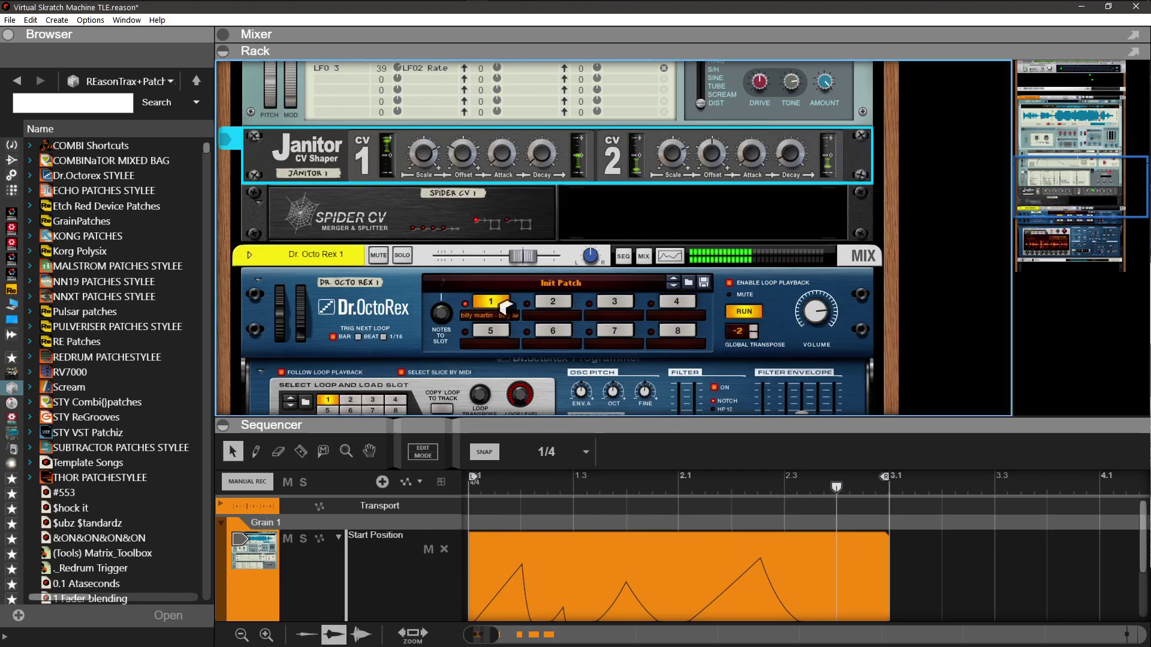
left_click(734, 317)
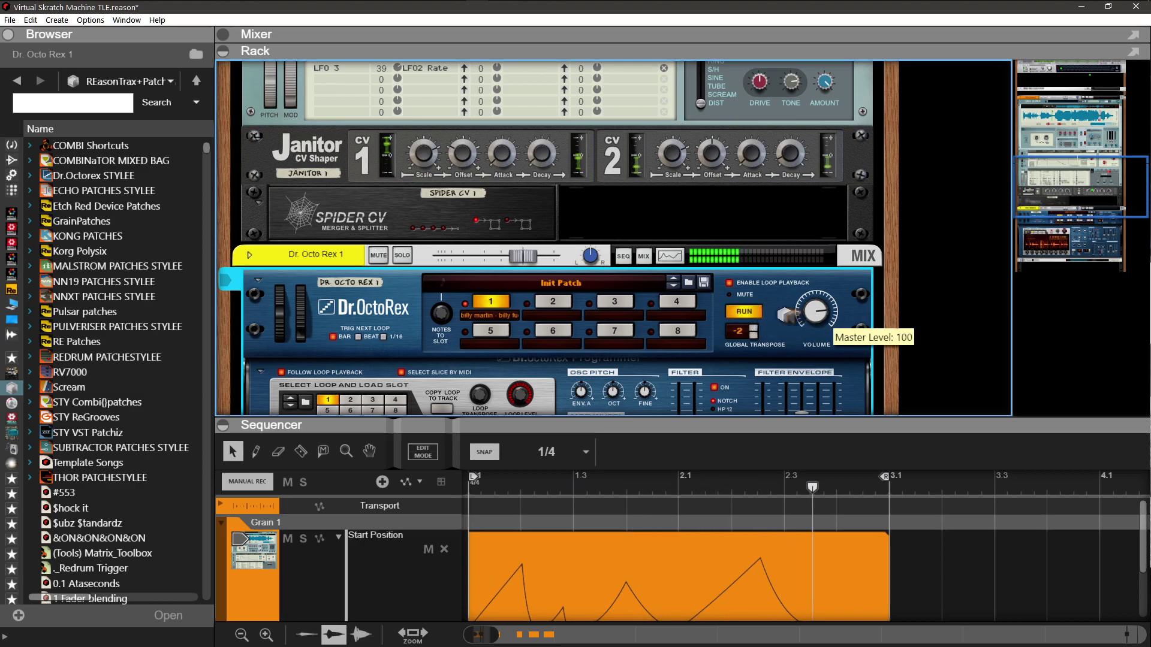
scroll(617, 288, "down", 6)
scroll(374, 296, "up", 10)
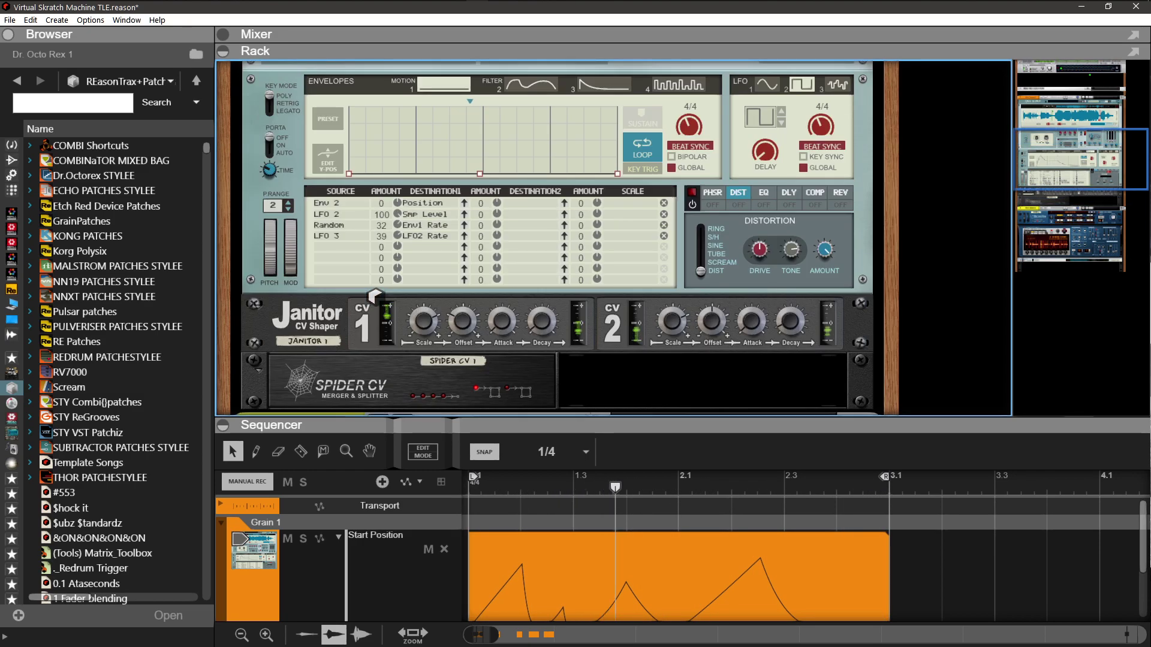
Review Grain's modulation routings and raise Envelope 1's middle point to form an arched curve.
scroll(380, 296, "up", 2)
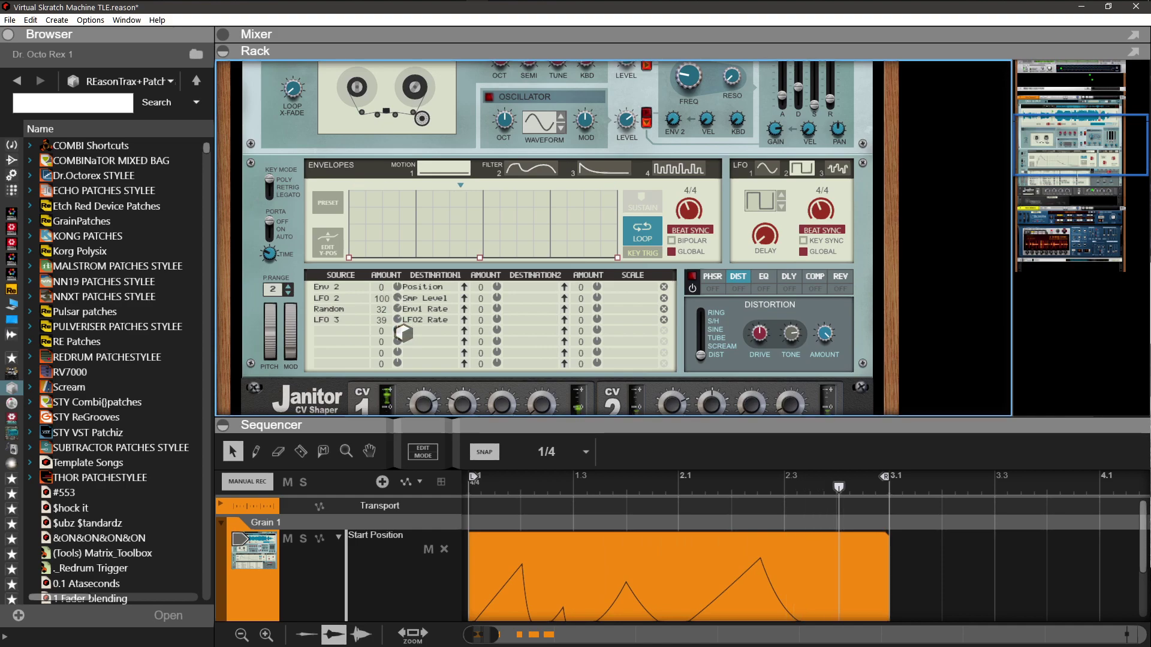
left_click_drag(398, 316, 400, 367)
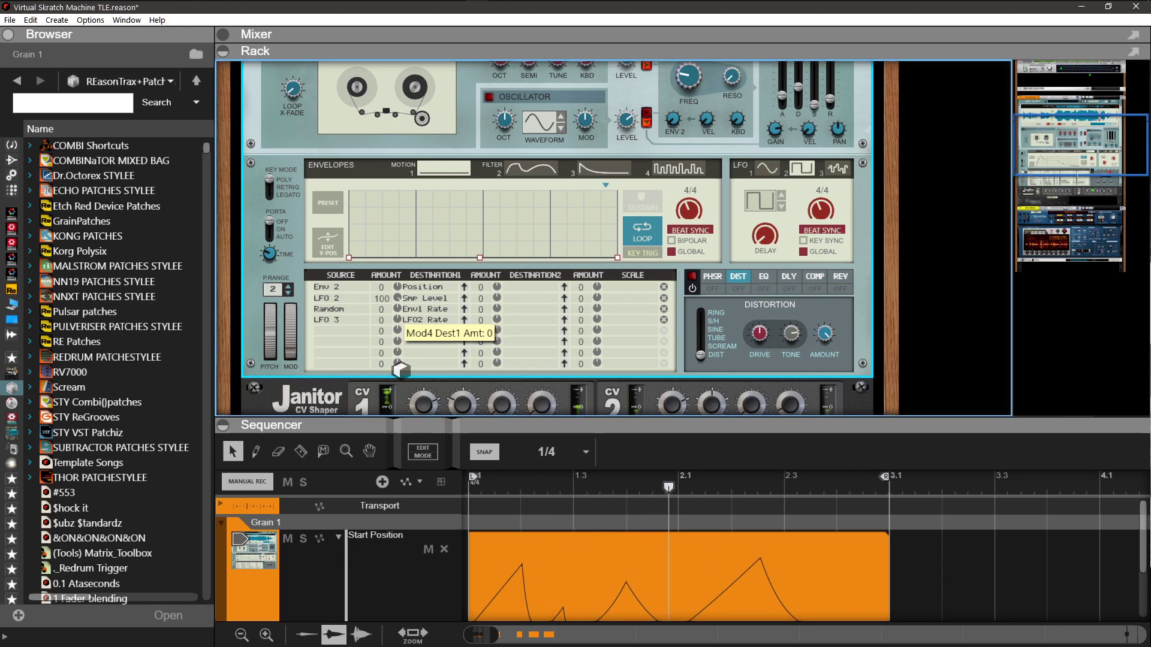
left_click_drag(480, 259, 482, 211)
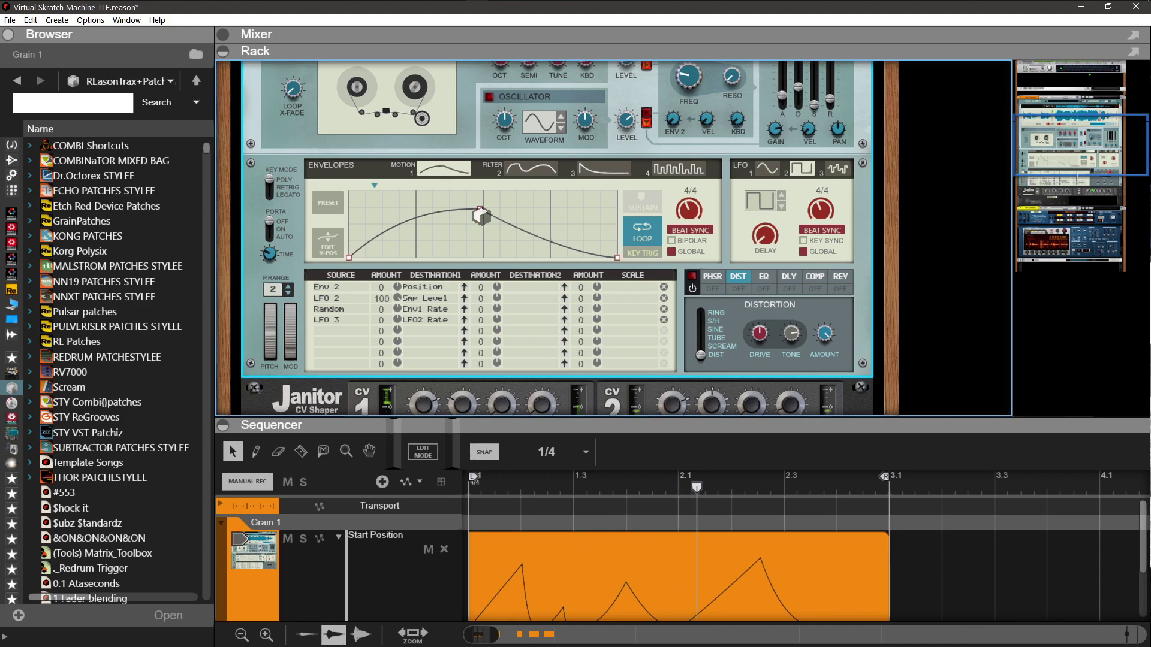
Set Grain's motion mode to Envelope 1 and lower the envelope's middle point for a shallower arch.
scroll(371, 243, "up", 3)
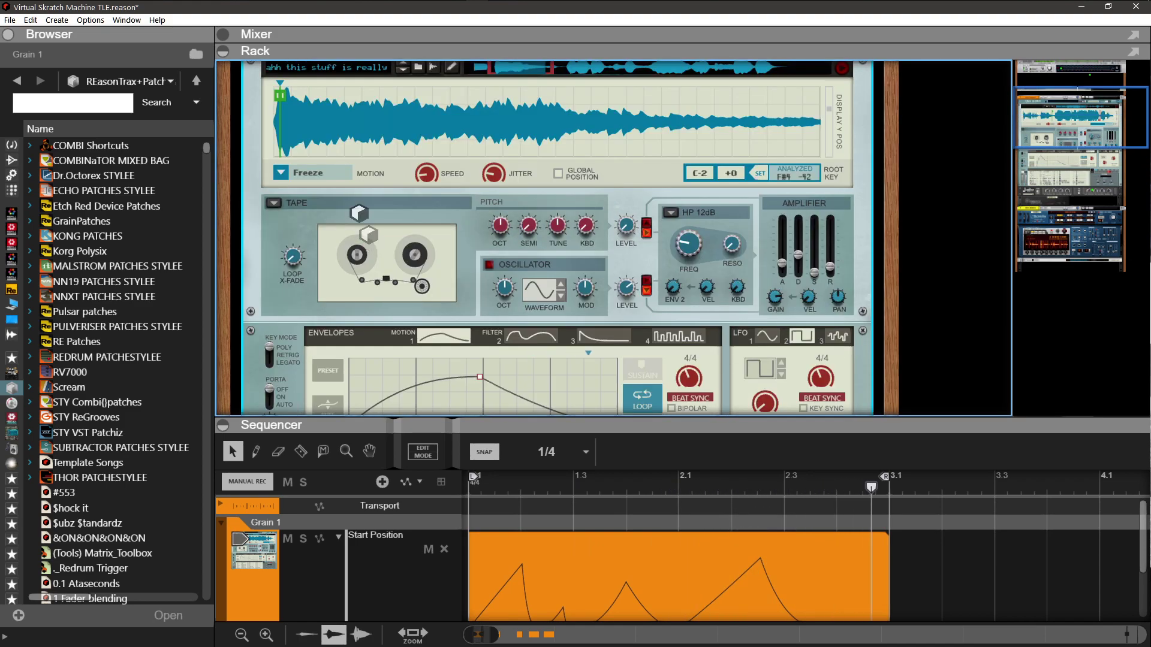
left_click(282, 174)
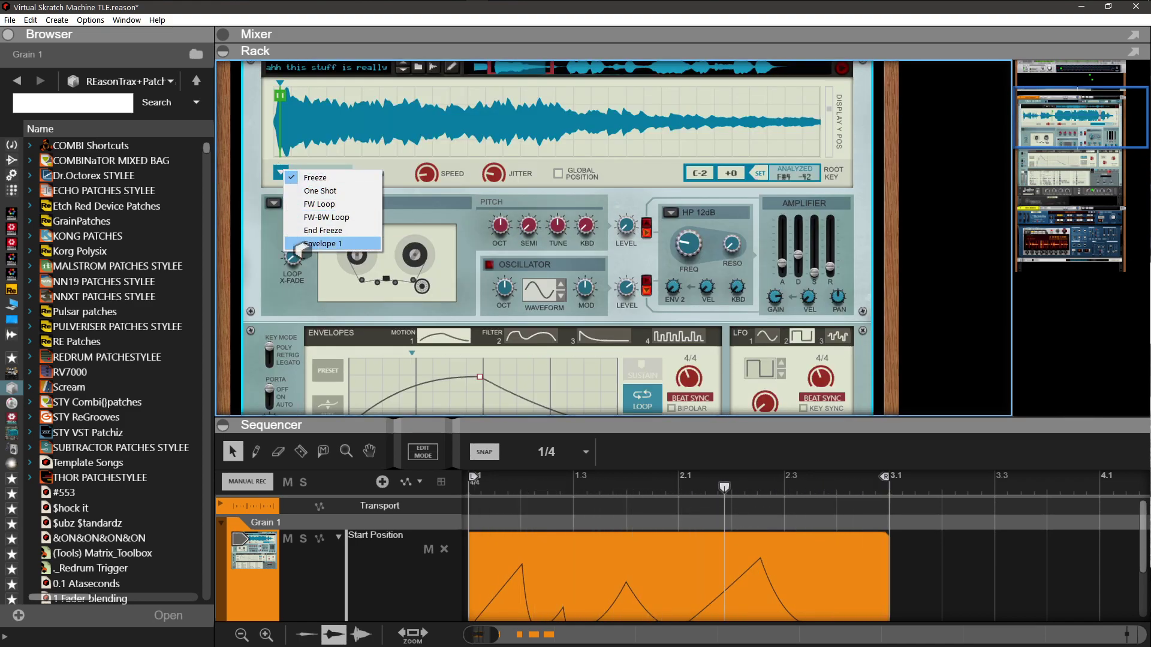
left_click(333, 247)
scroll(337, 254, "down", 2)
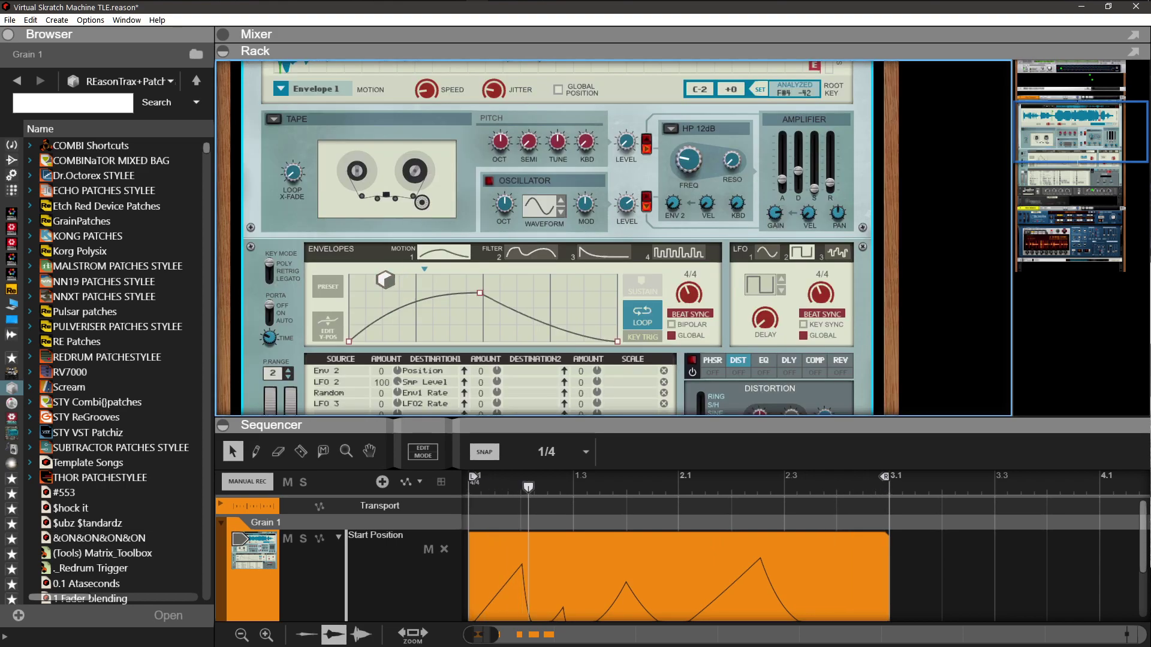
left_click_drag(482, 294, 486, 324)
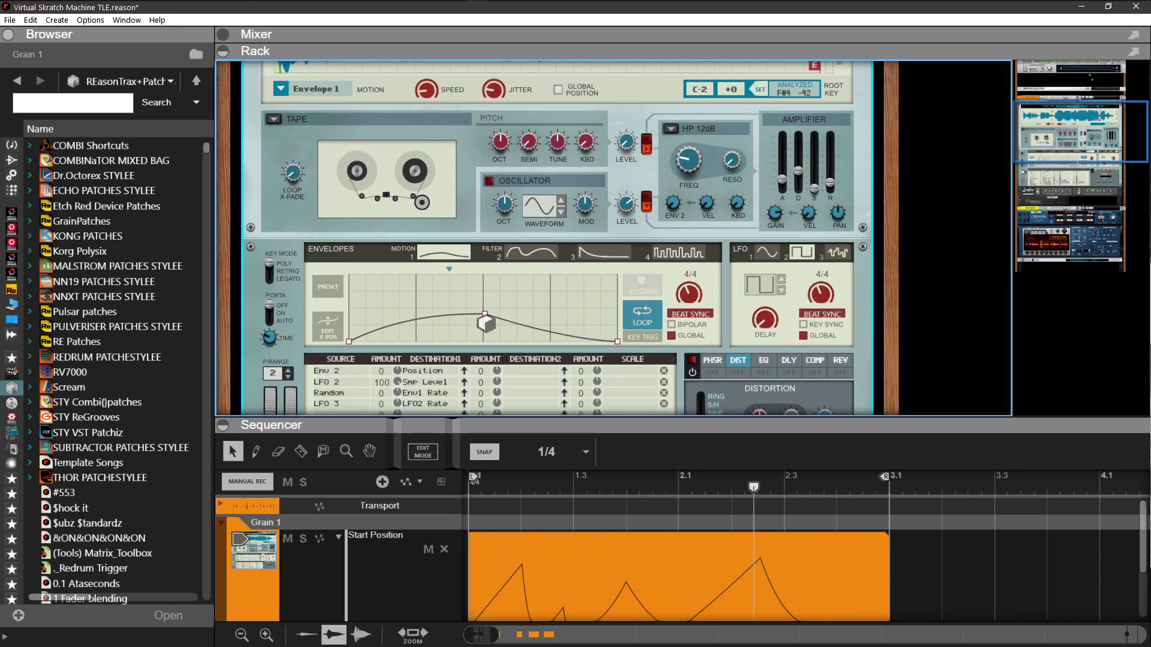
scroll(482, 318, "down", 6)
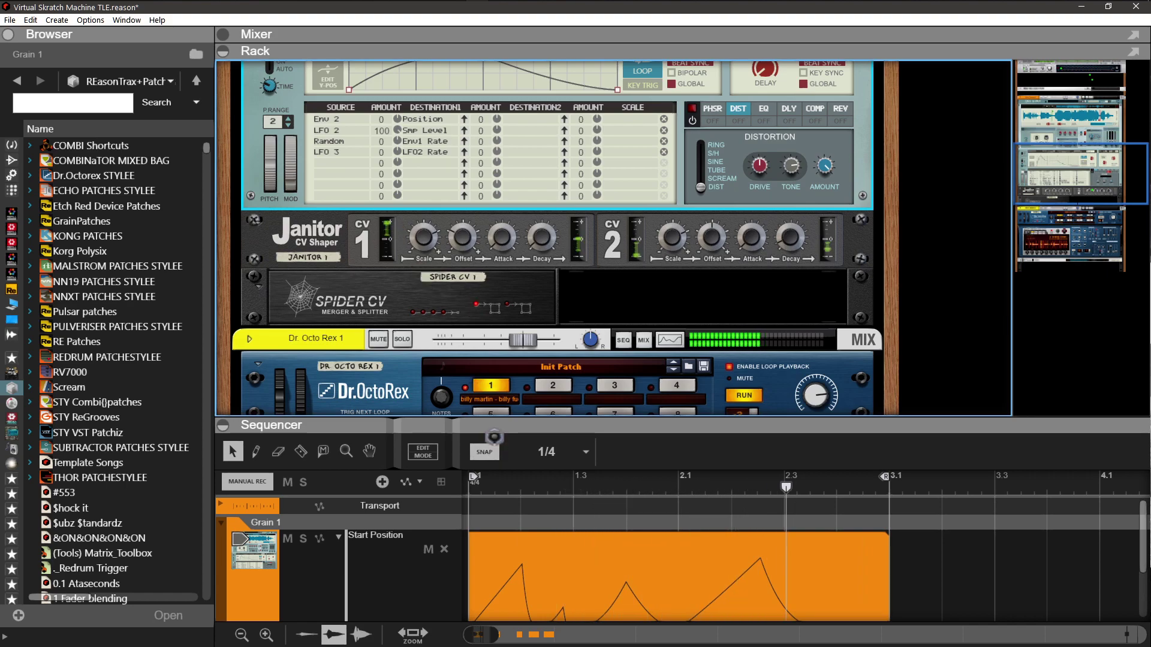
Move the Start Position clip to 3.1.1.0 beyond the loop, then undo the move.
left_click_drag(384, 425, 377, 245)
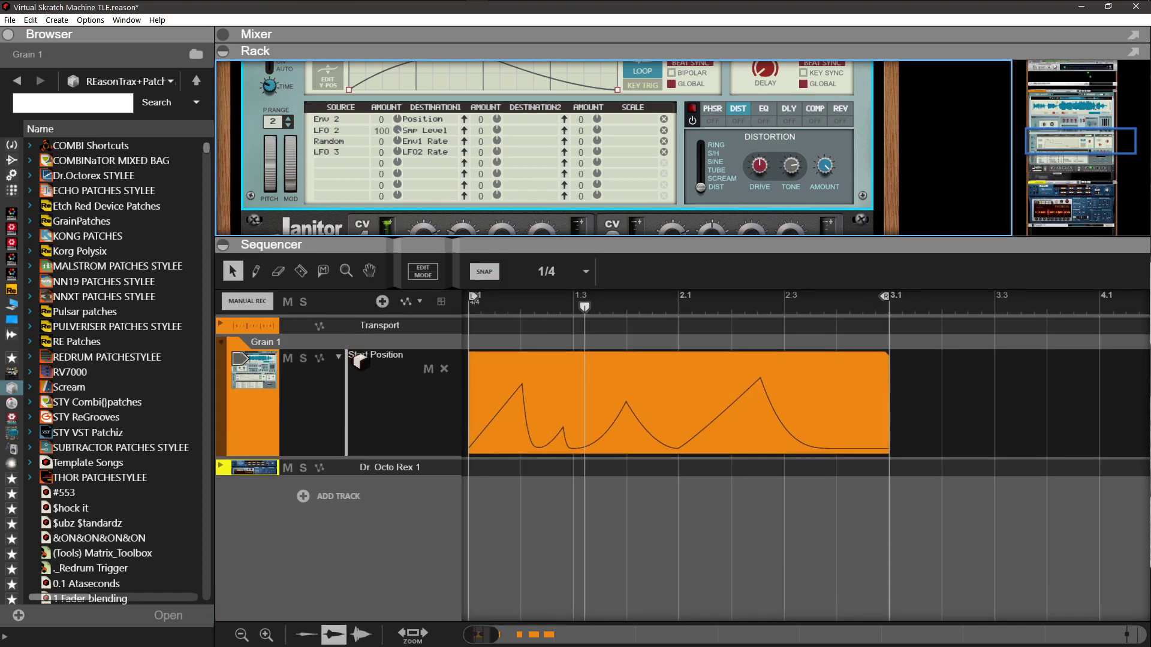
left_click_drag(526, 368, 940, 380)
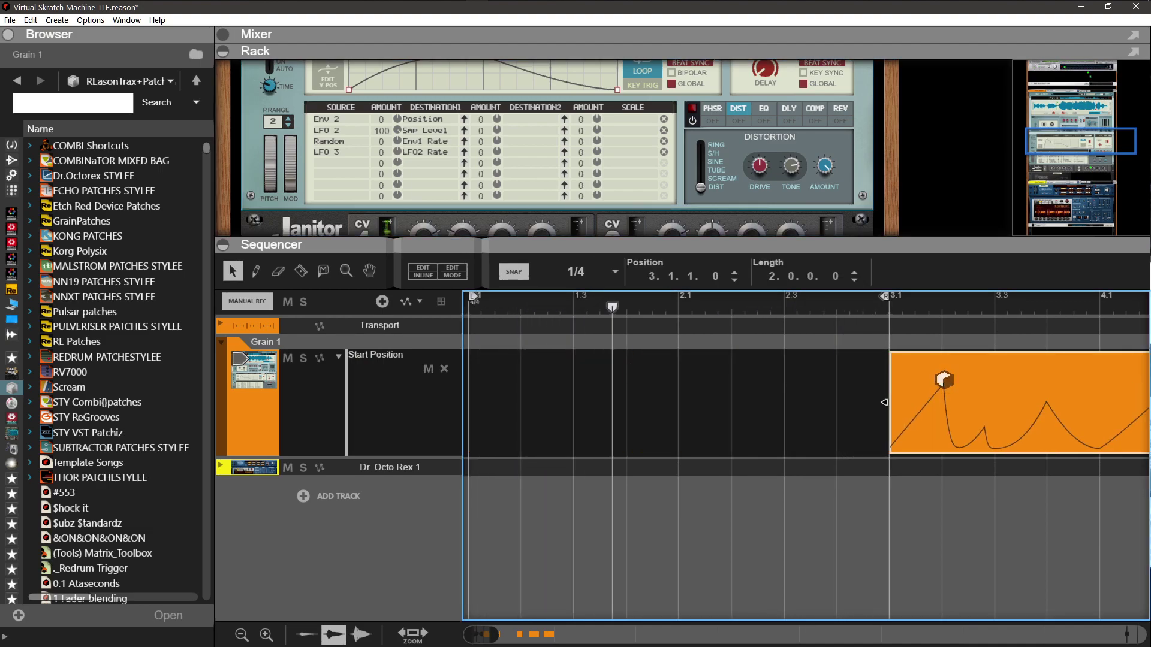
key("ctrl+z")
Set Grain's Env 2 to Position amount to 20 and LFO 3 to LFO2 Rate to 34, and shift Envelope 1's middle point much earlier.
left_click_drag(629, 253, 603, 413)
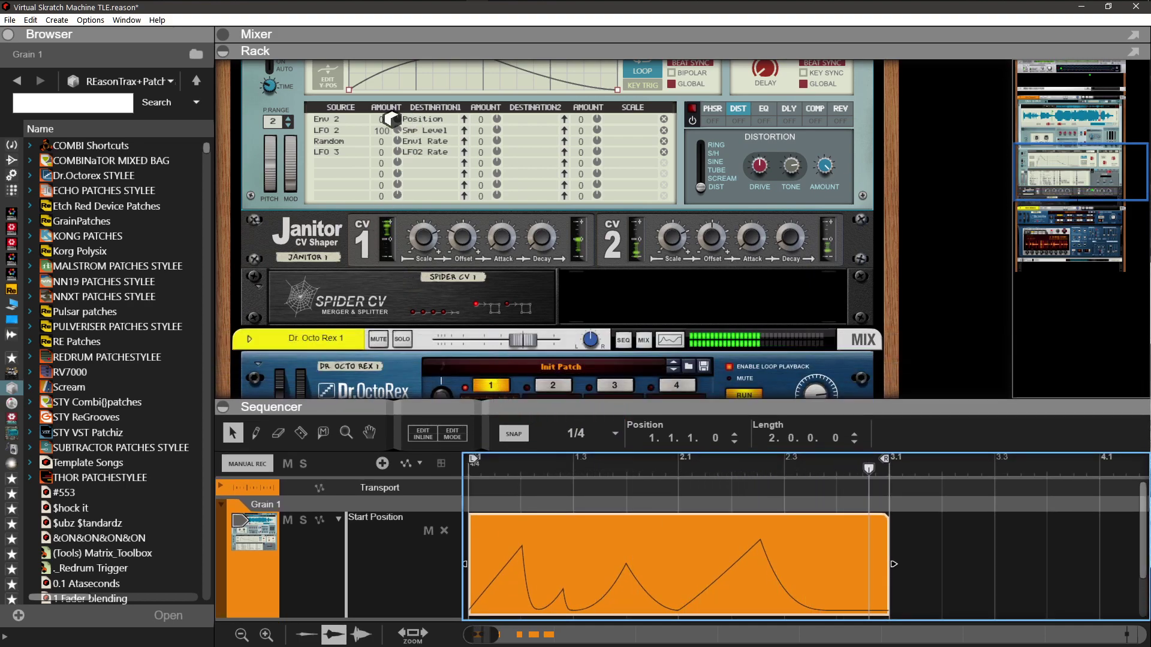
left_click_drag(393, 125, 394, 110)
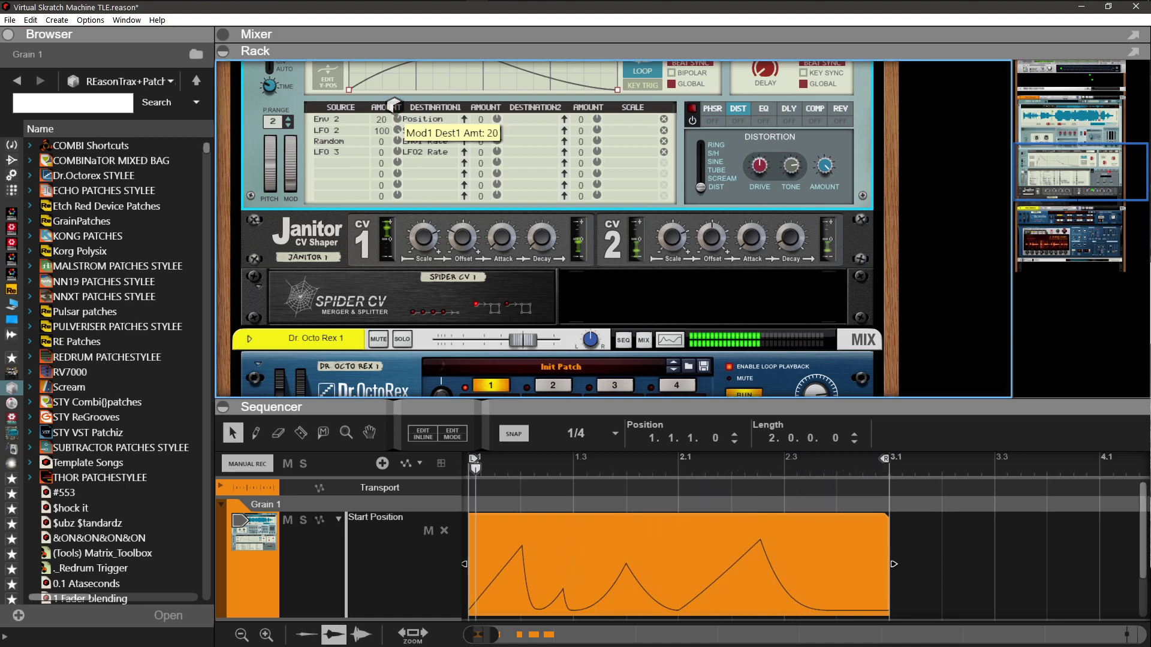
scroll(419, 208, "up", 3)
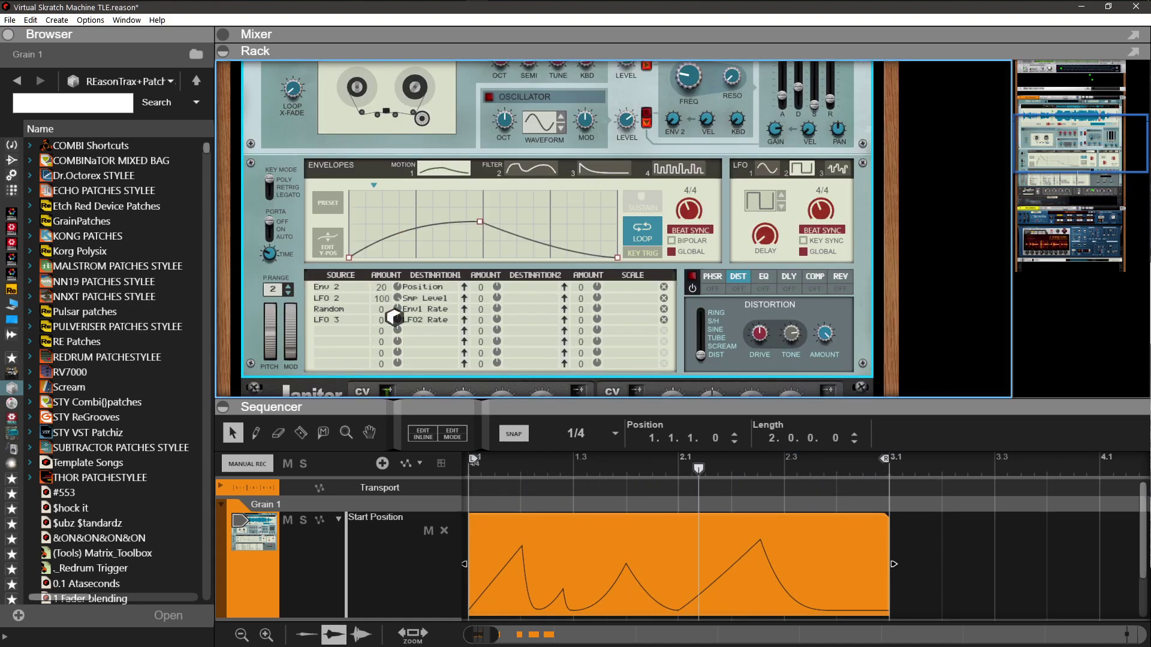
left_click_drag(380, 311, 399, 287)
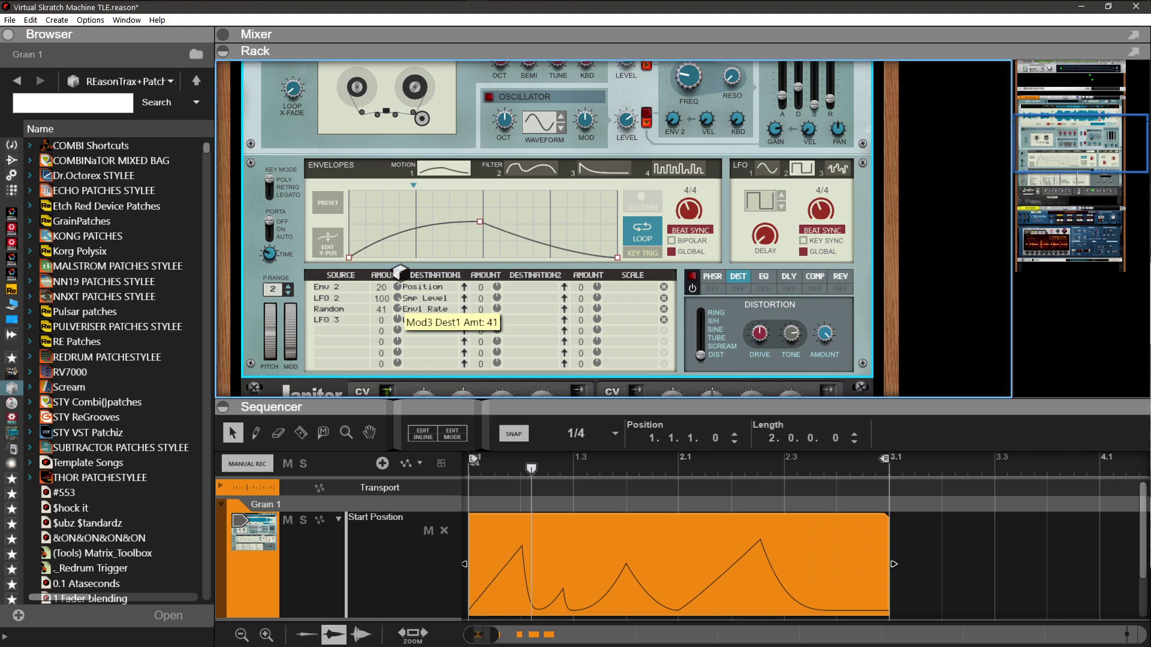
left_click_drag(410, 320, 395, 367)
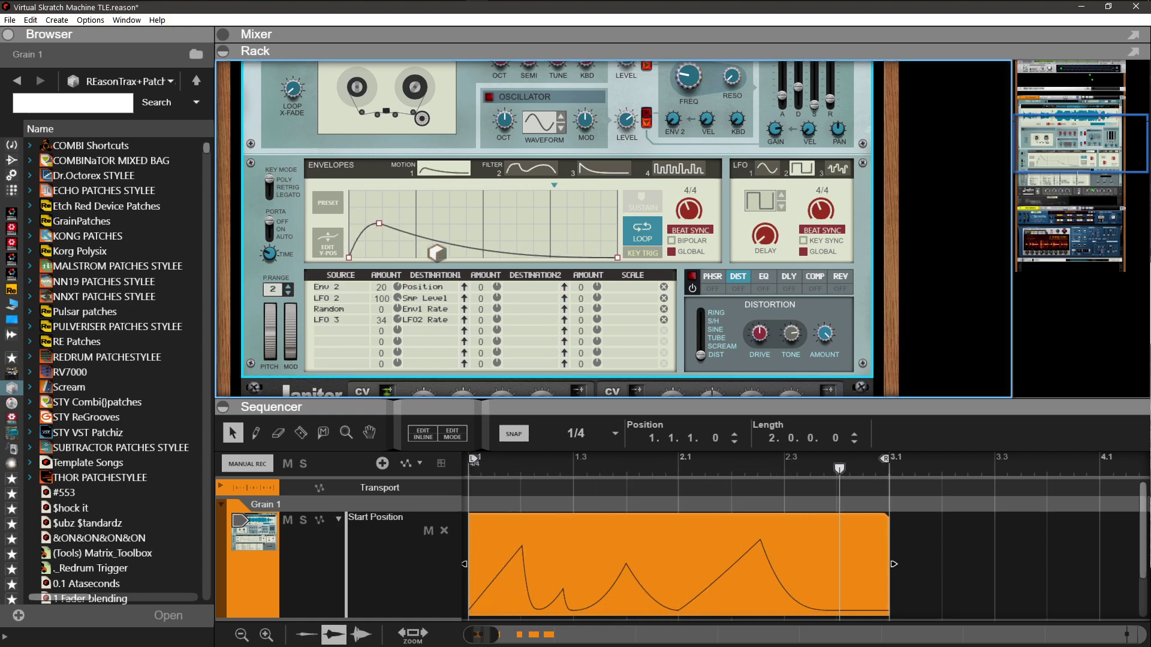
Try an Envelope 1 rate of 2/4 with the Start Position clip moved to 3.2.1.0, then restore 4/4 and undo the clip move.
left_click_drag(689, 225, 670, 189)
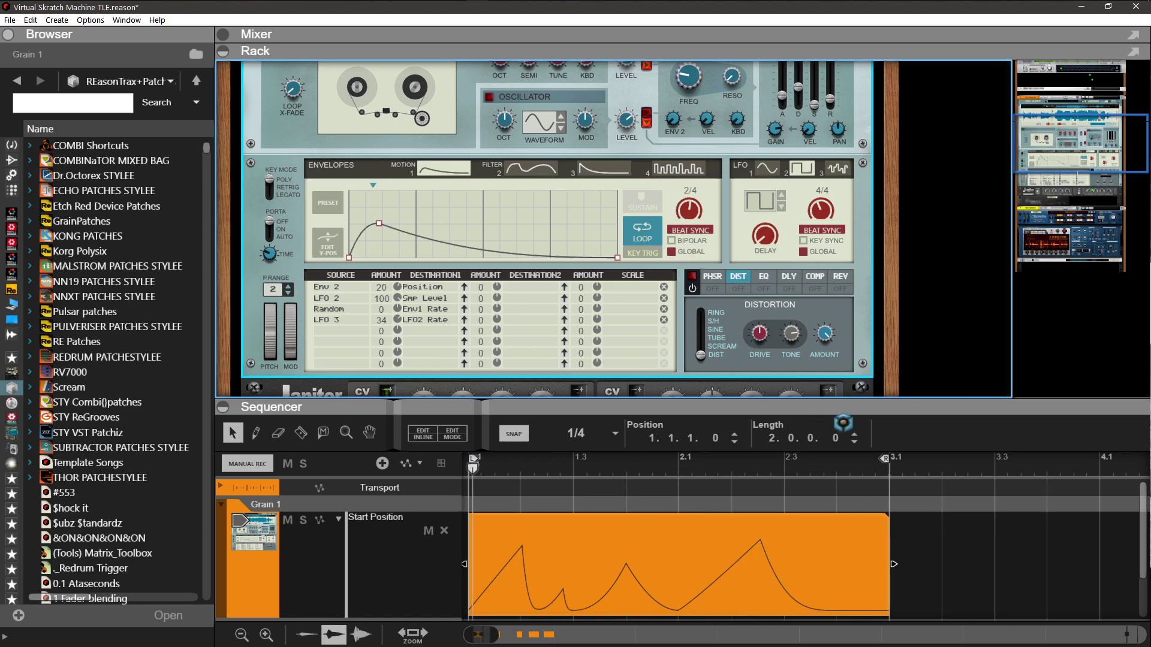
left_click(863, 508)
left_click_drag(598, 537, 1052, 542)
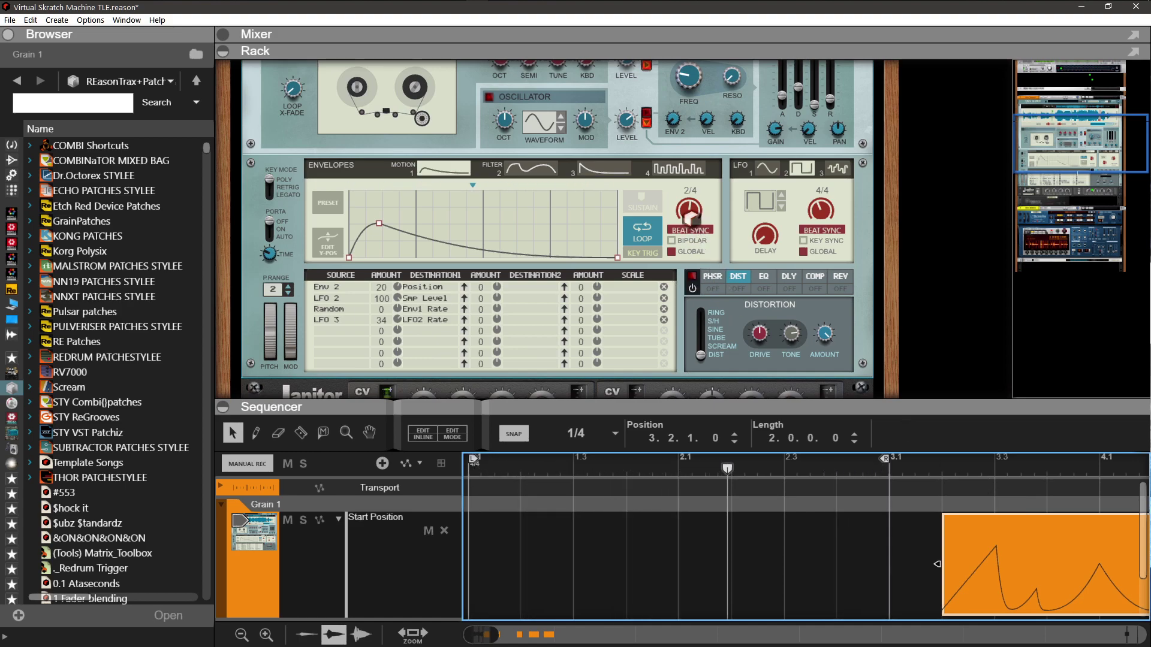
left_click_drag(689, 211, 690, 228)
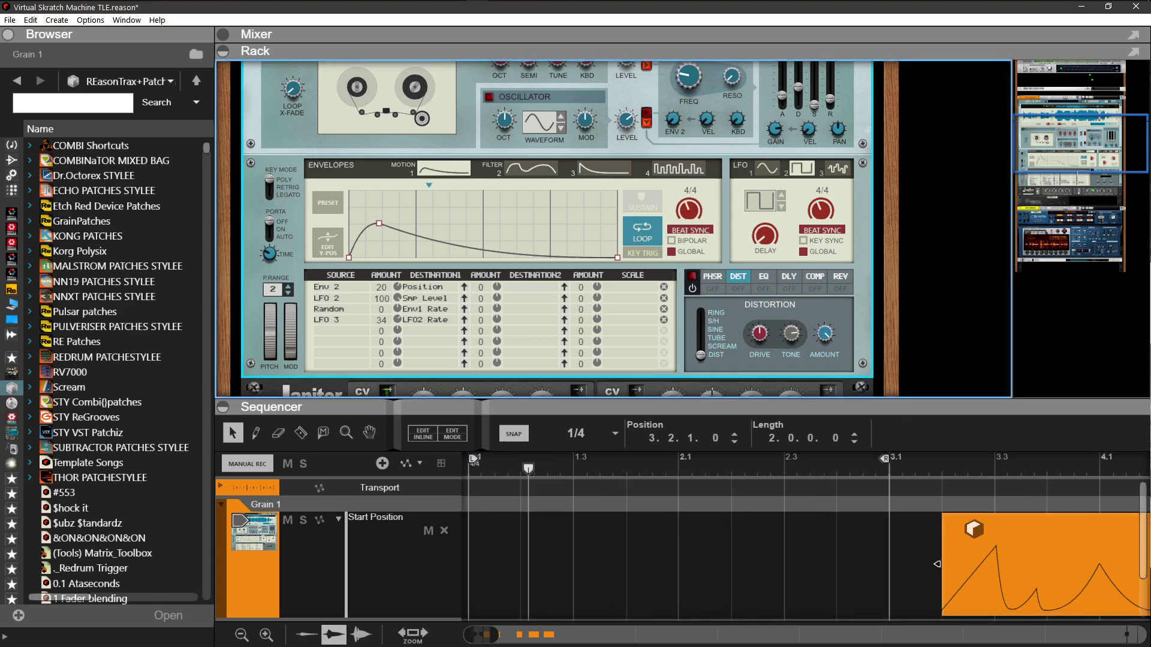
key("ctrl+z")
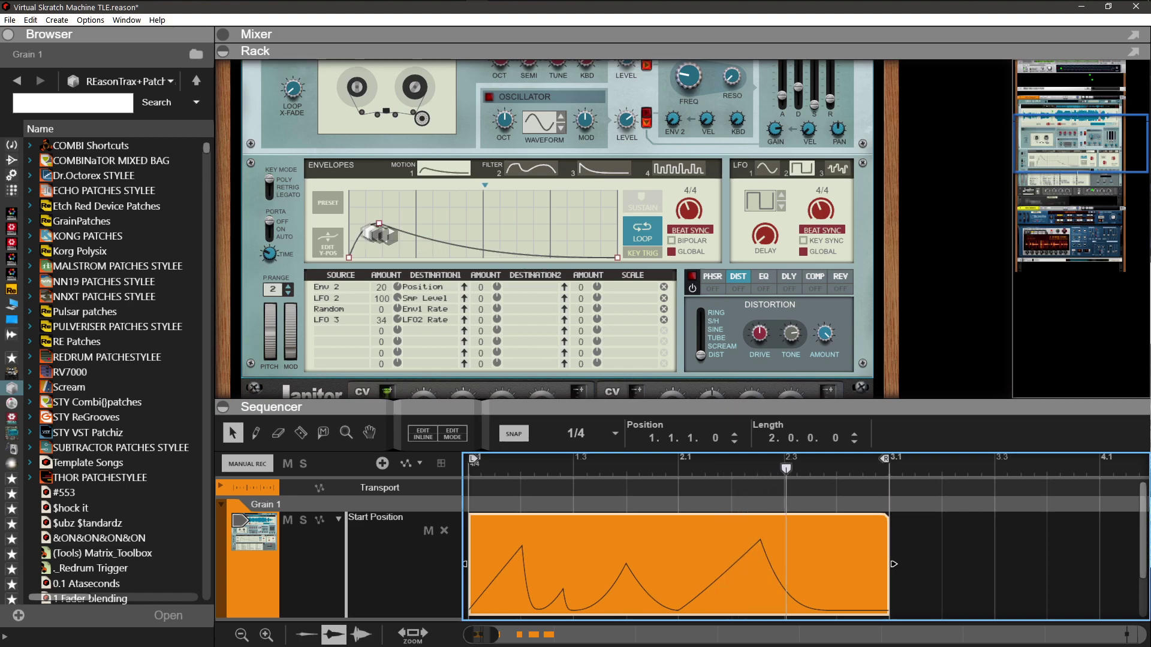
Lower Envelope 1's peak and raise the Start Position clip's second and third peaks together, bringing the second to 61.5%.
left_click_drag(379, 224, 383, 237)
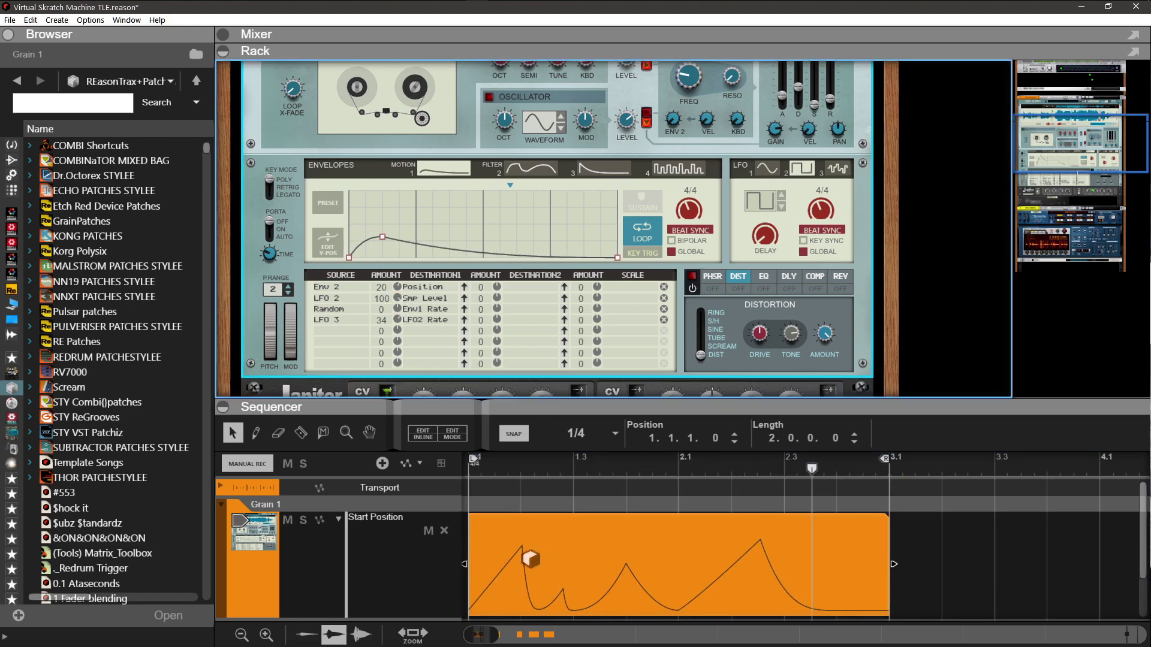
left_click_drag(527, 547, 513, 527)
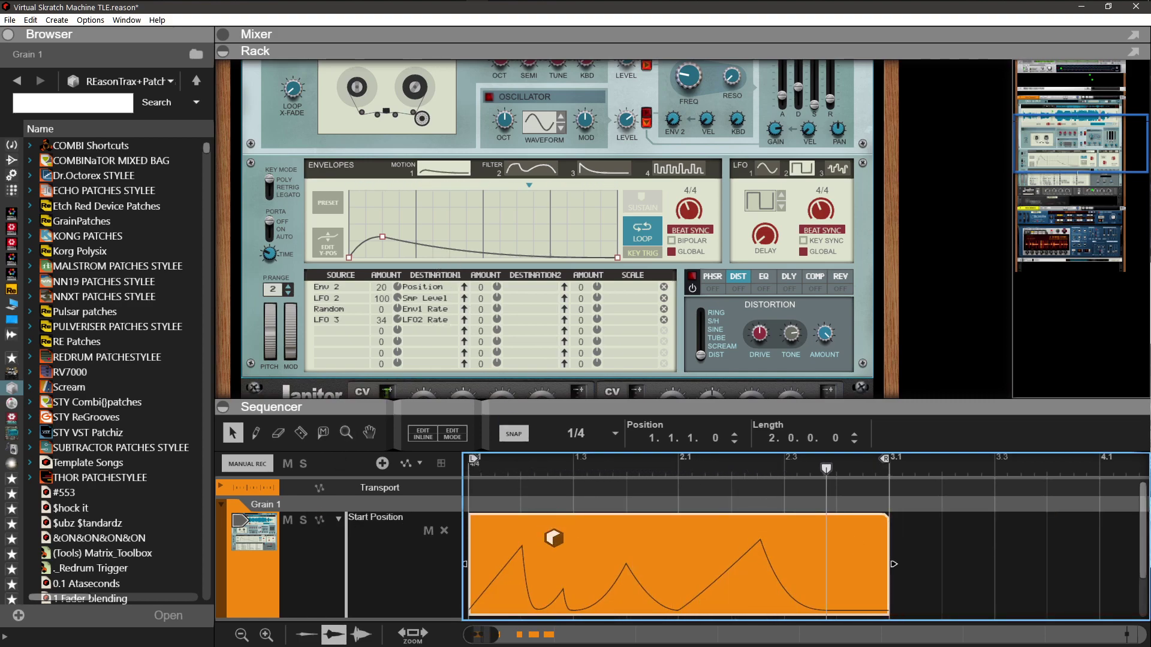
double_click(552, 515)
left_click_drag(575, 412, 576, 286)
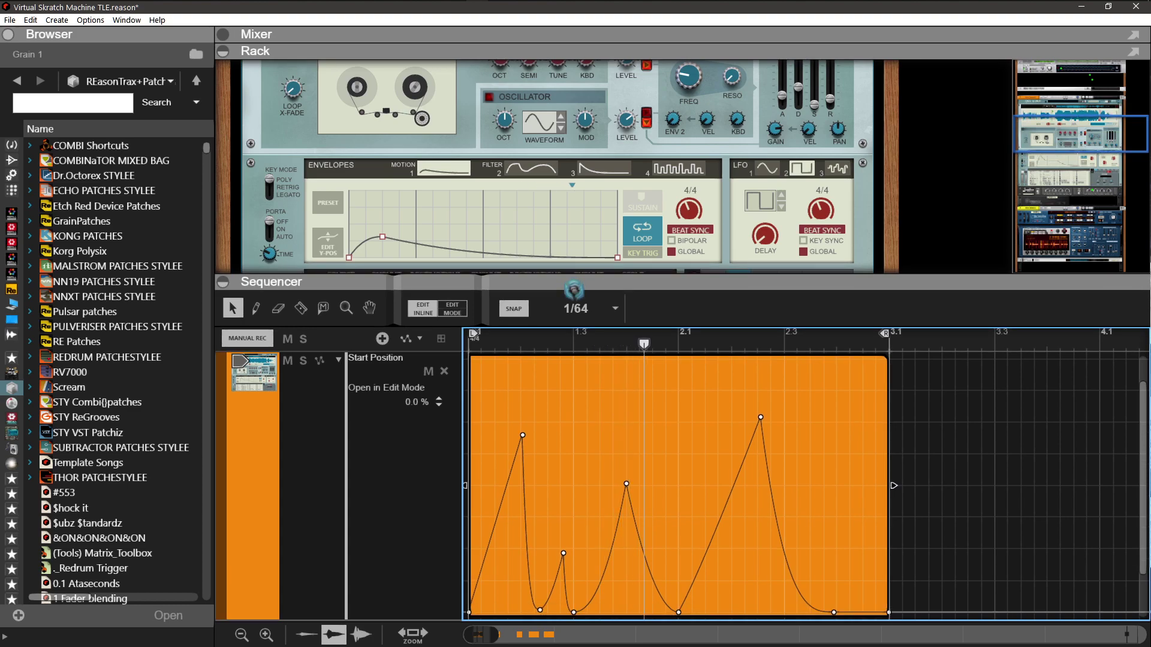
left_click_drag(557, 461, 642, 598)
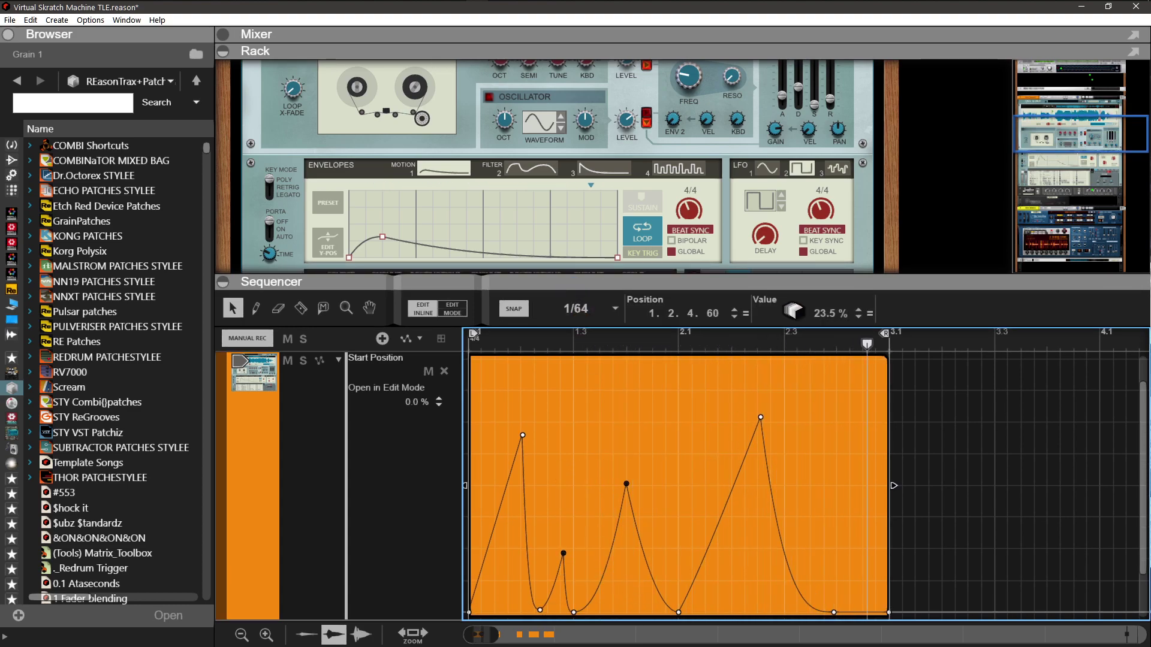
left_click_drag(799, 311, 803, 161)
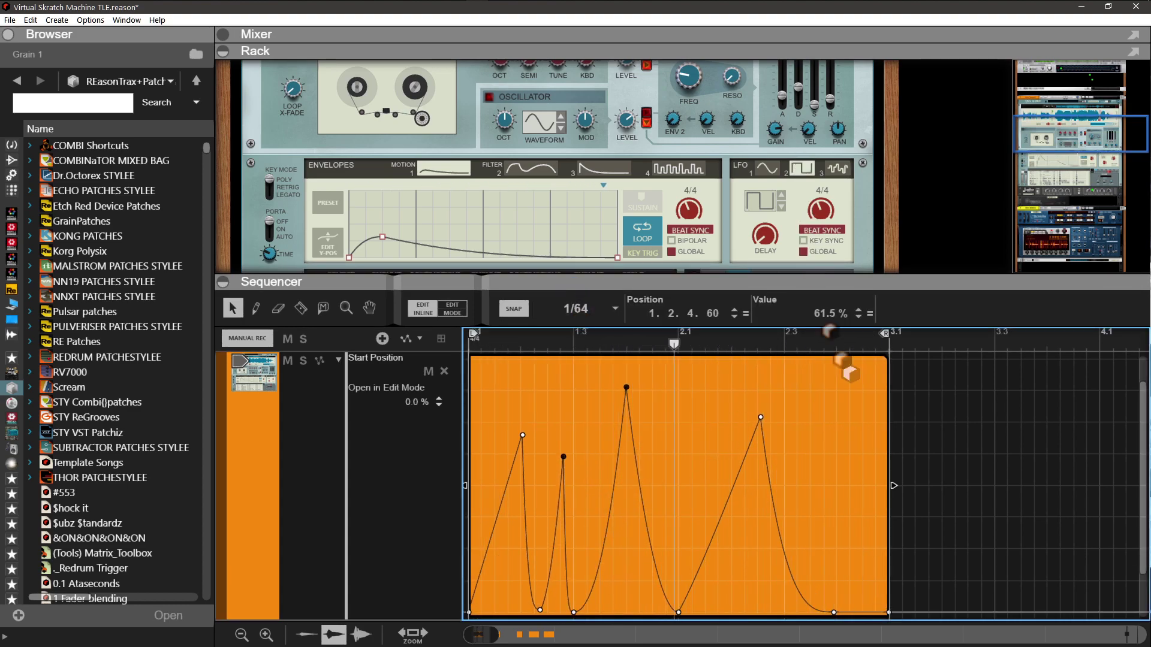
left_click(921, 384)
double_click(922, 384)
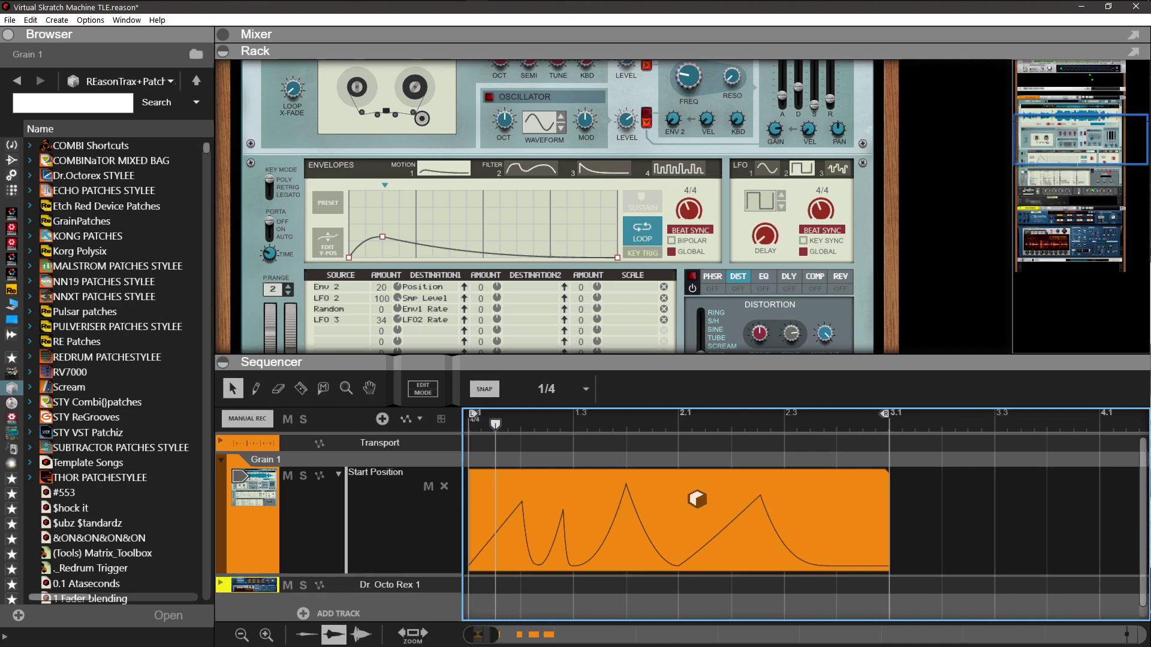
Scale the Start Position clip to a length of 1.0.0.0 and duplicate it at 2.1.1.0 to fill the loop.
left_click(696, 500)
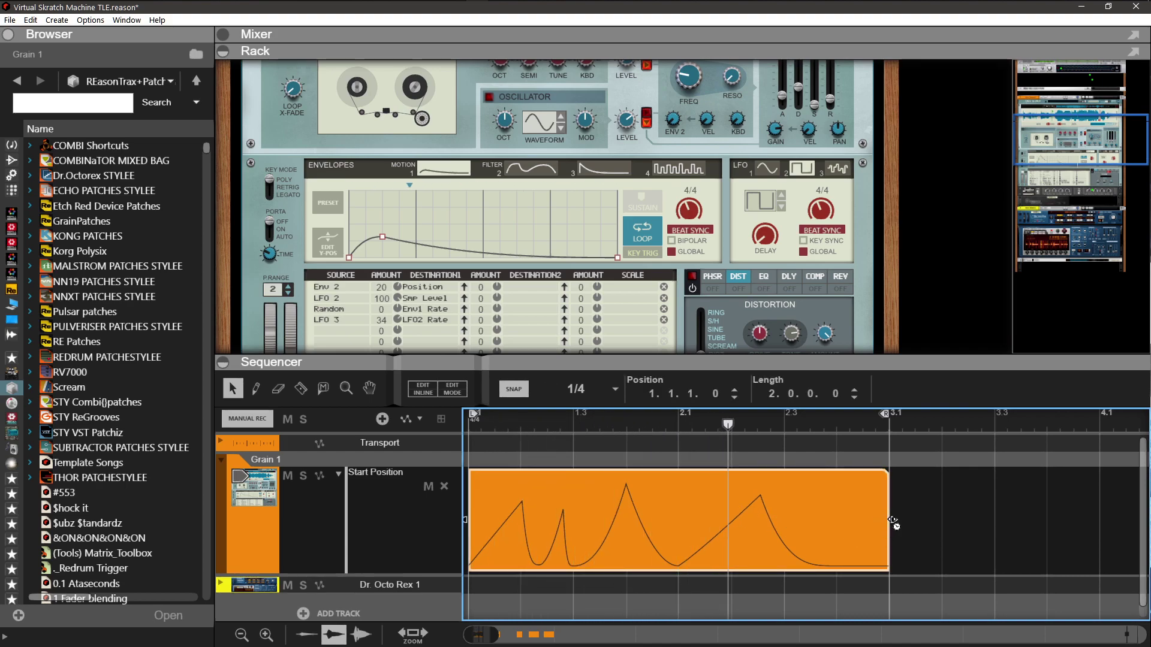
left_click_drag(884, 525, 678, 521)
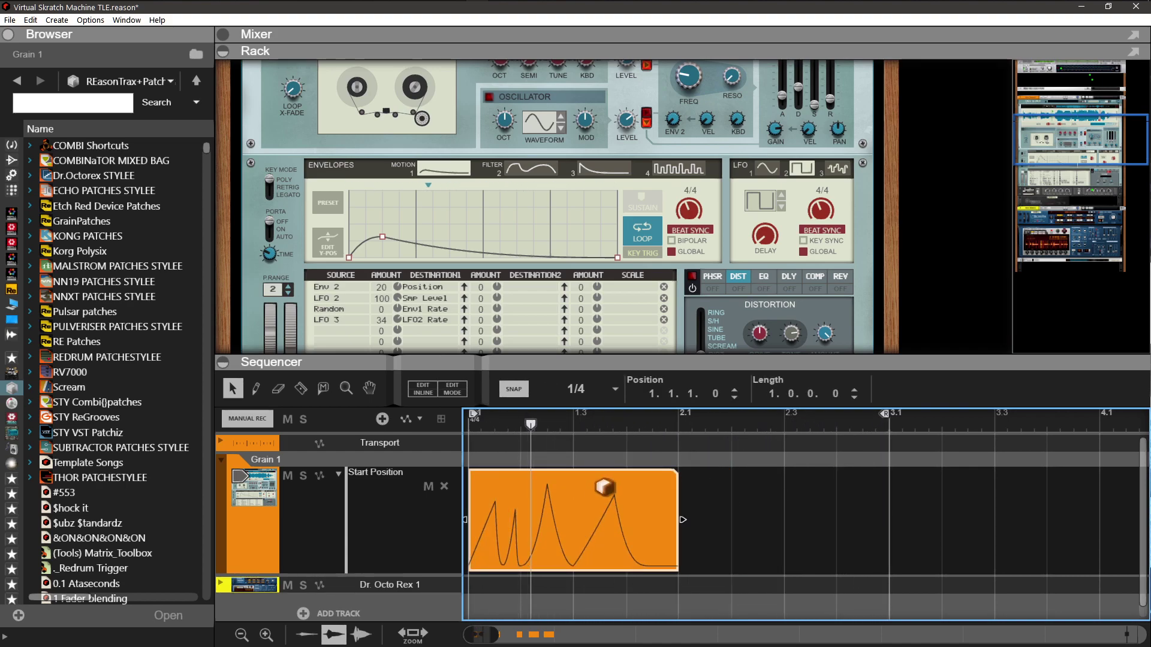
key("ctrl+d")
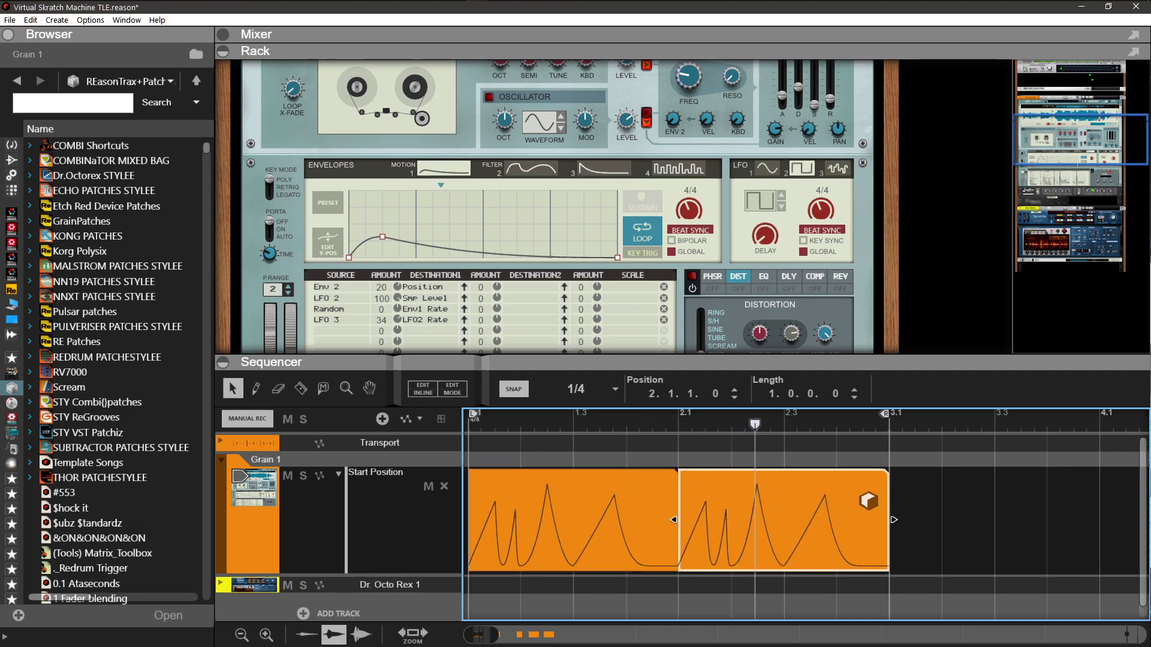
left_click(930, 478)
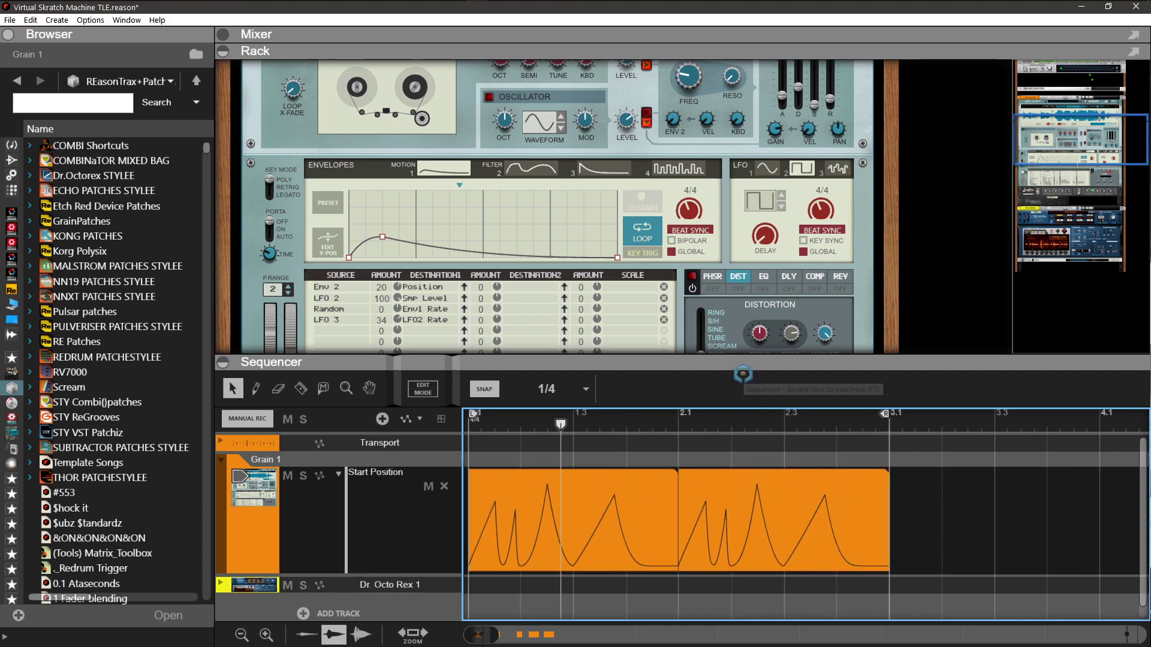
Shift Grain's Envelope 1 peak towards the end of its cycle for a slow rise and quick fall.
left_click_drag(742, 366, 742, 490)
scroll(482, 297, "up", 3)
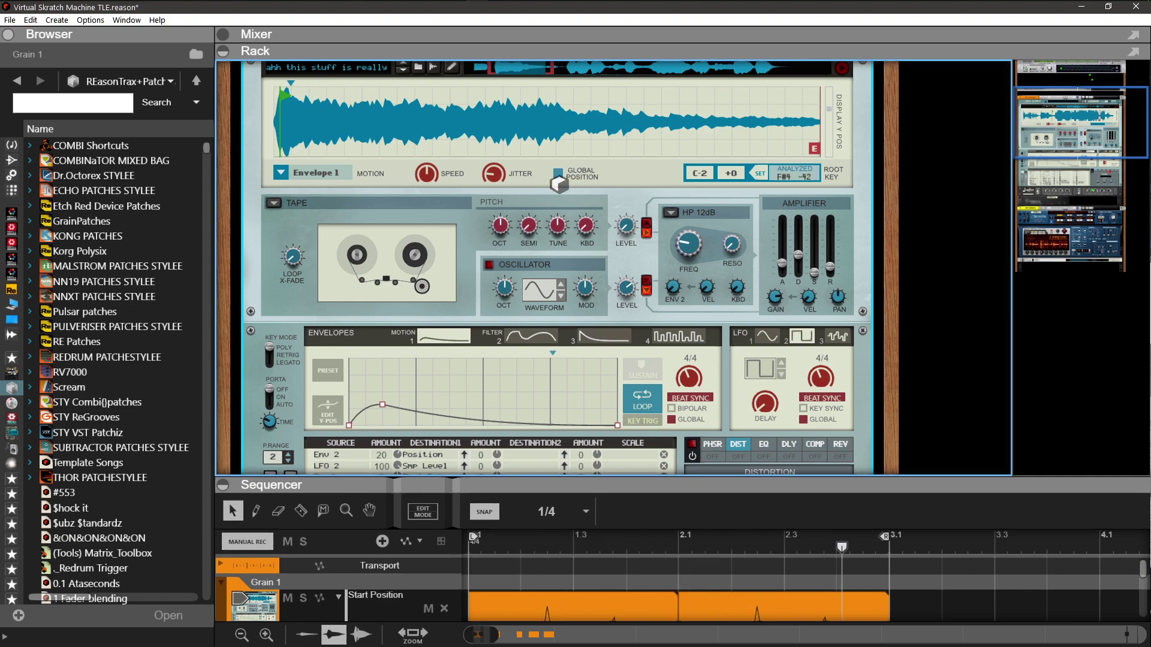
scroll(475, 310, "down", 3)
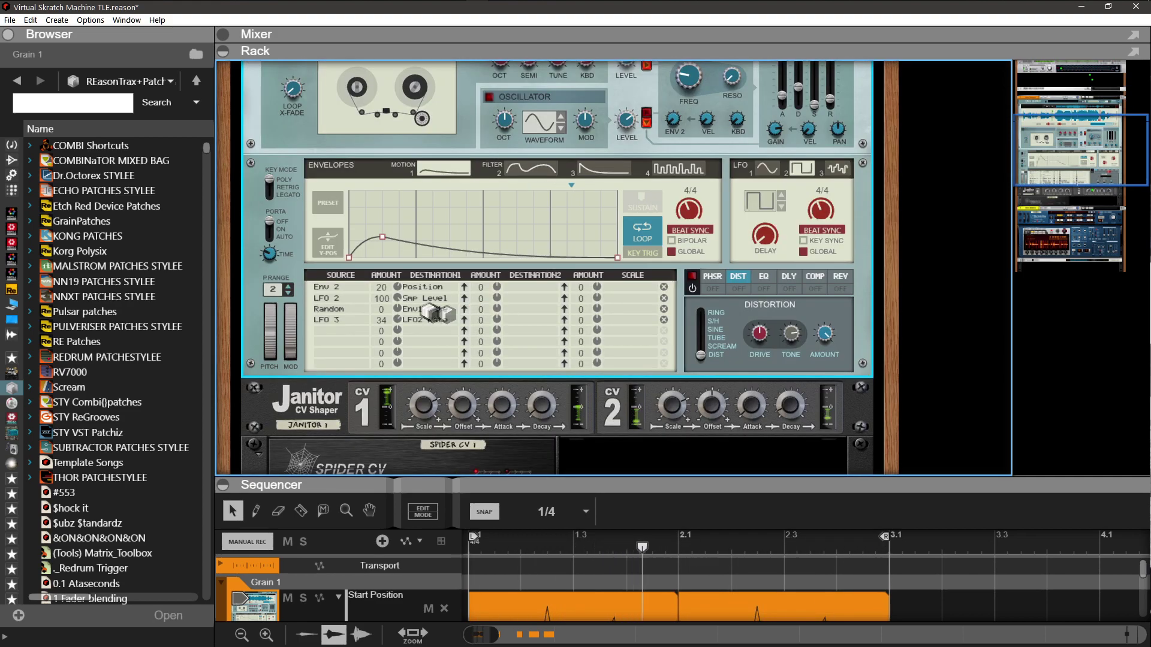
left_click_drag(384, 244, 547, 242)
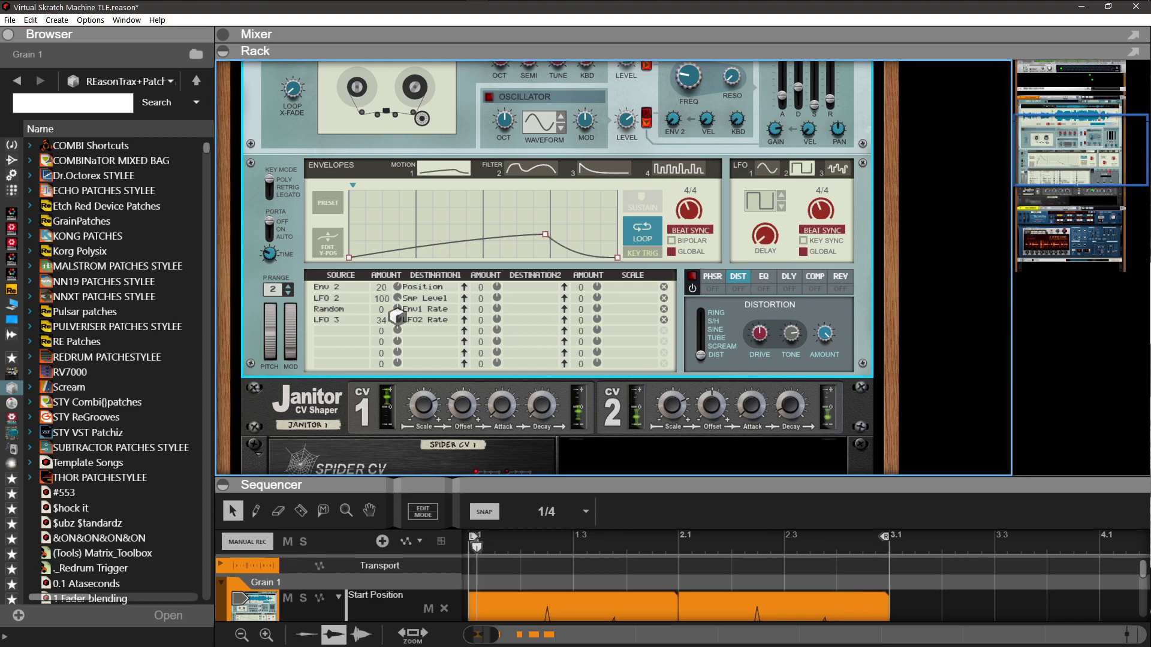
Set the Random to Env1 Rate amount to 50 and the LFO 3 to LFO2 Rate amount to 42.
left_click_drag(397, 316, 401, 287)
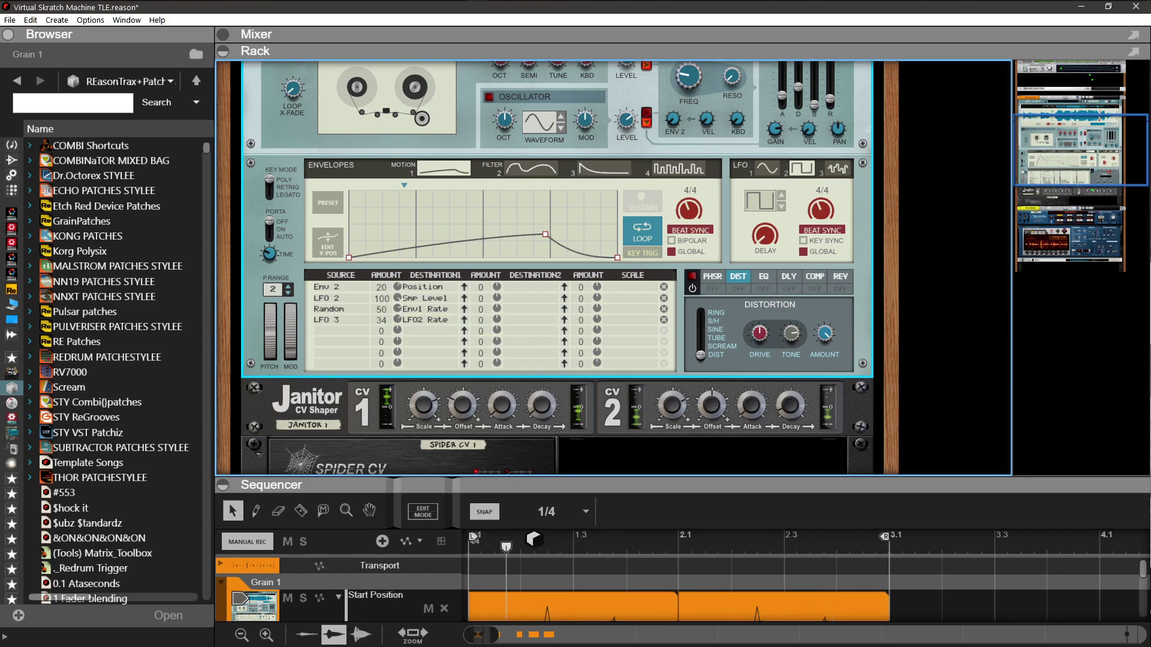
left_click_drag(519, 487, 519, 431)
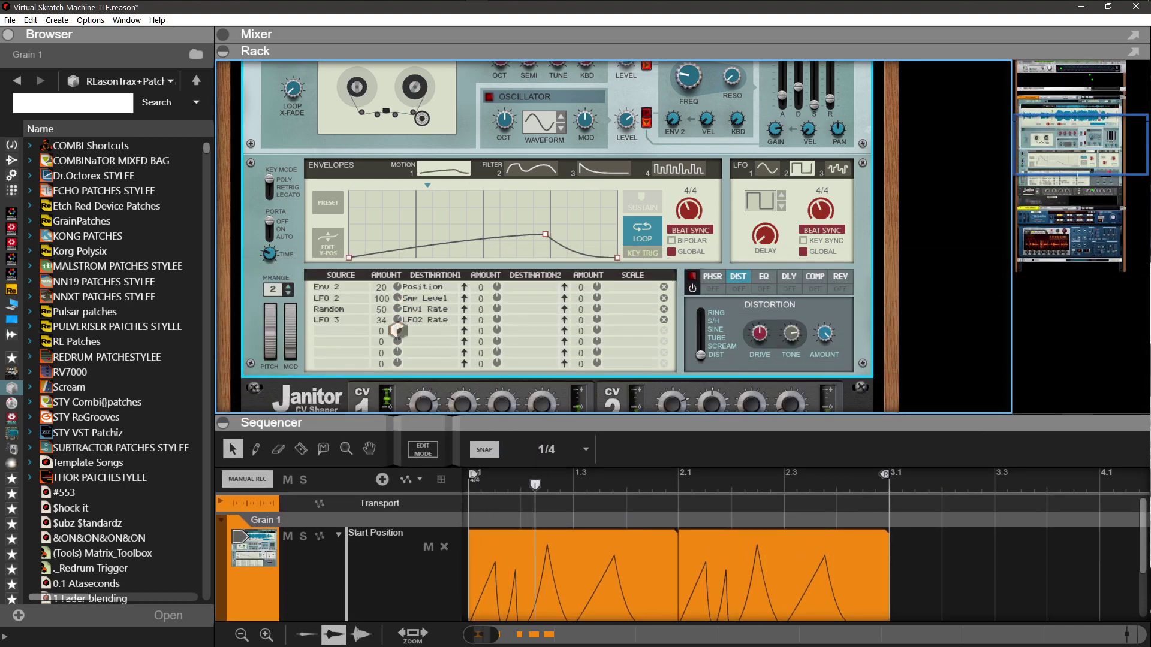
mouse_move(398, 326)
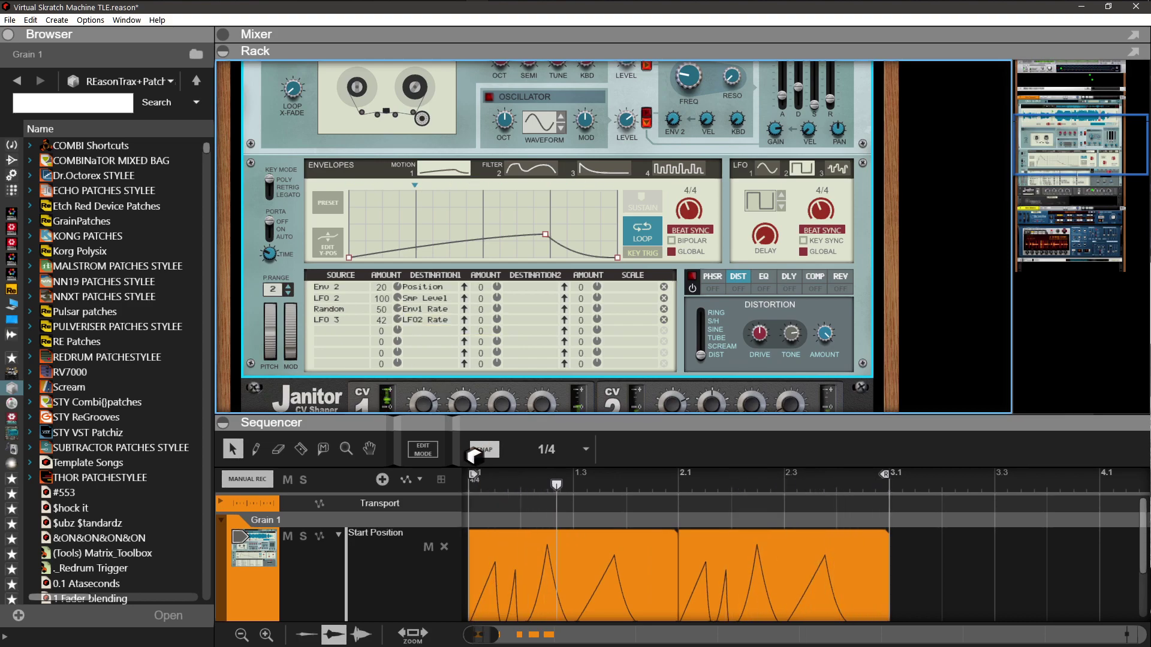
Select both Start Position clips and move them past the loop end to about 3.4.1.
left_click_drag(487, 433, 486, 286)
left_click(496, 441)
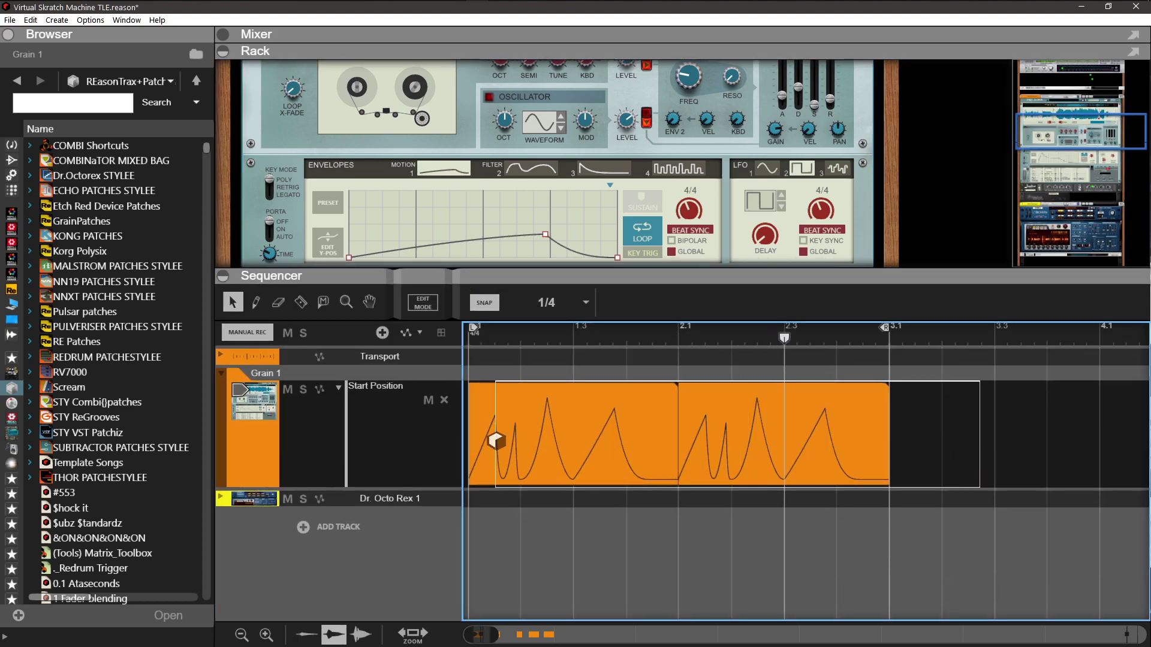
left_click_drag(495, 442, 1084, 470)
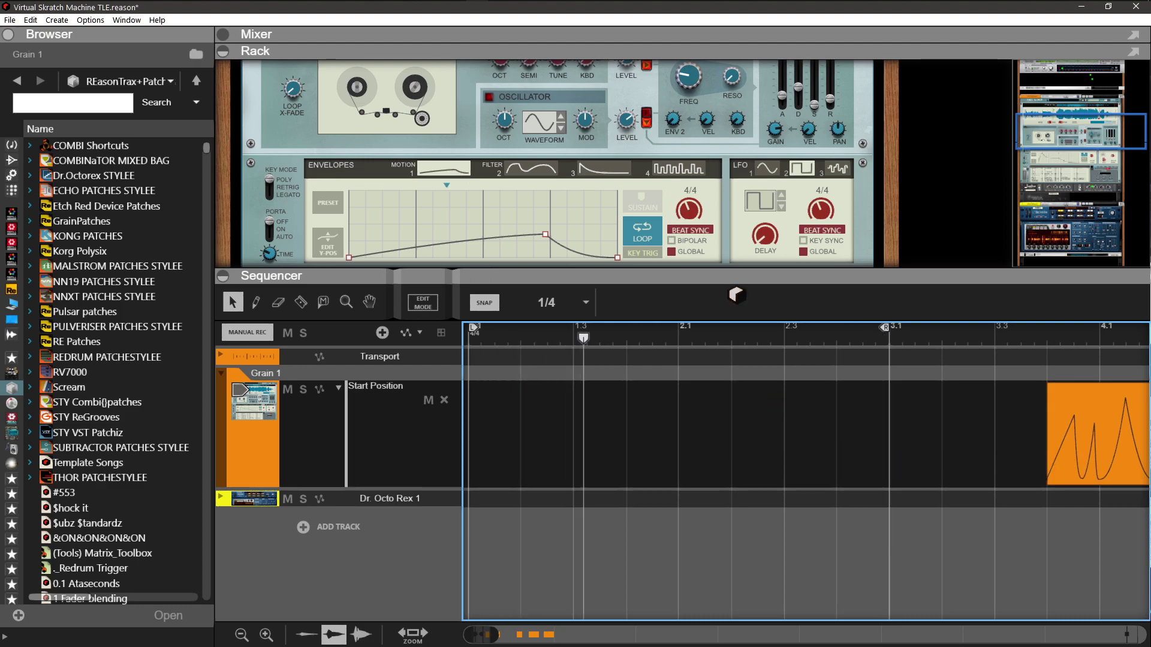
Reshape Envelope 1 into two peaks by moving the peak earlier, adding a valley point at the baseline and a second peak.
key("F7")
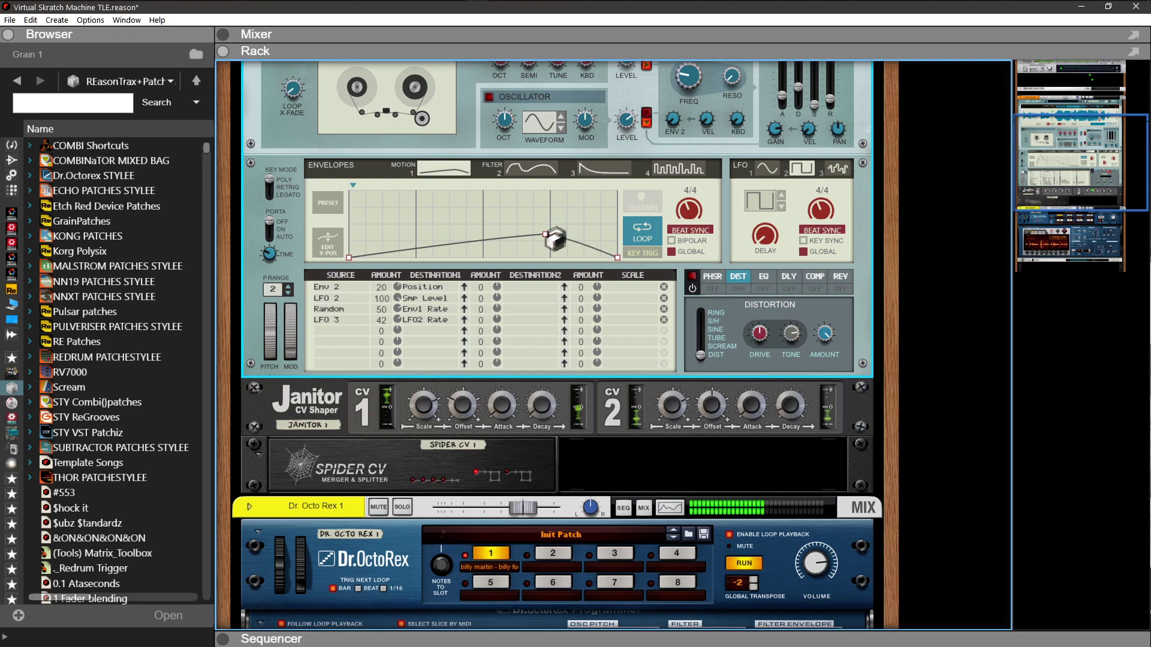
left_click_drag(545, 234, 414, 231)
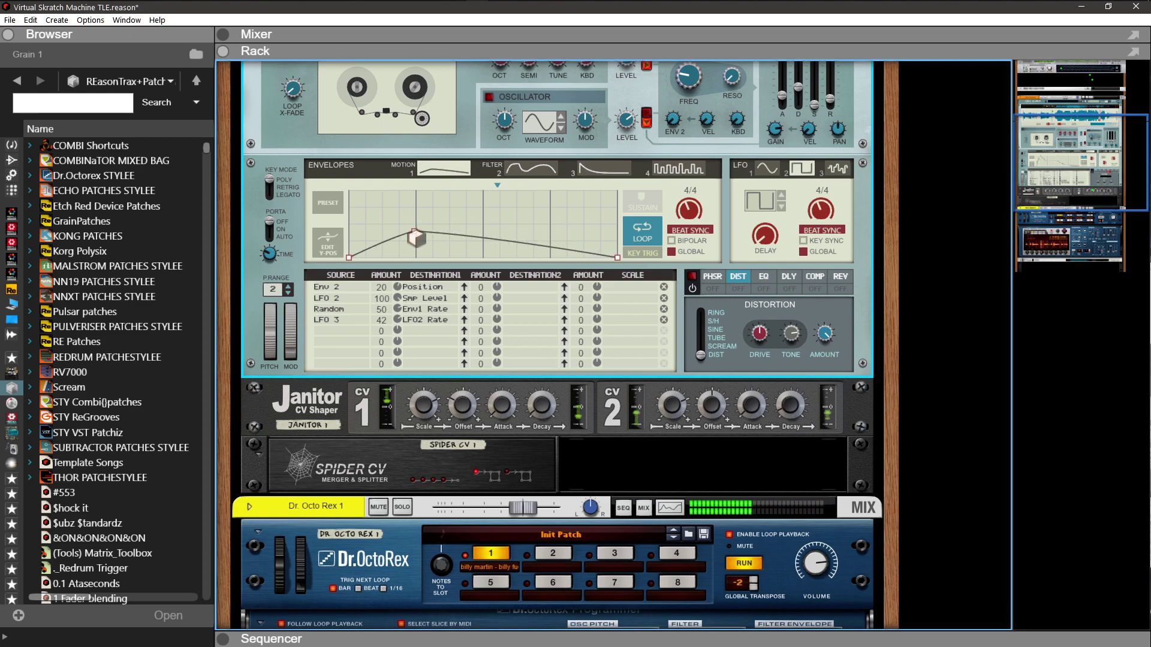
left_click(477, 252)
left_click(532, 232)
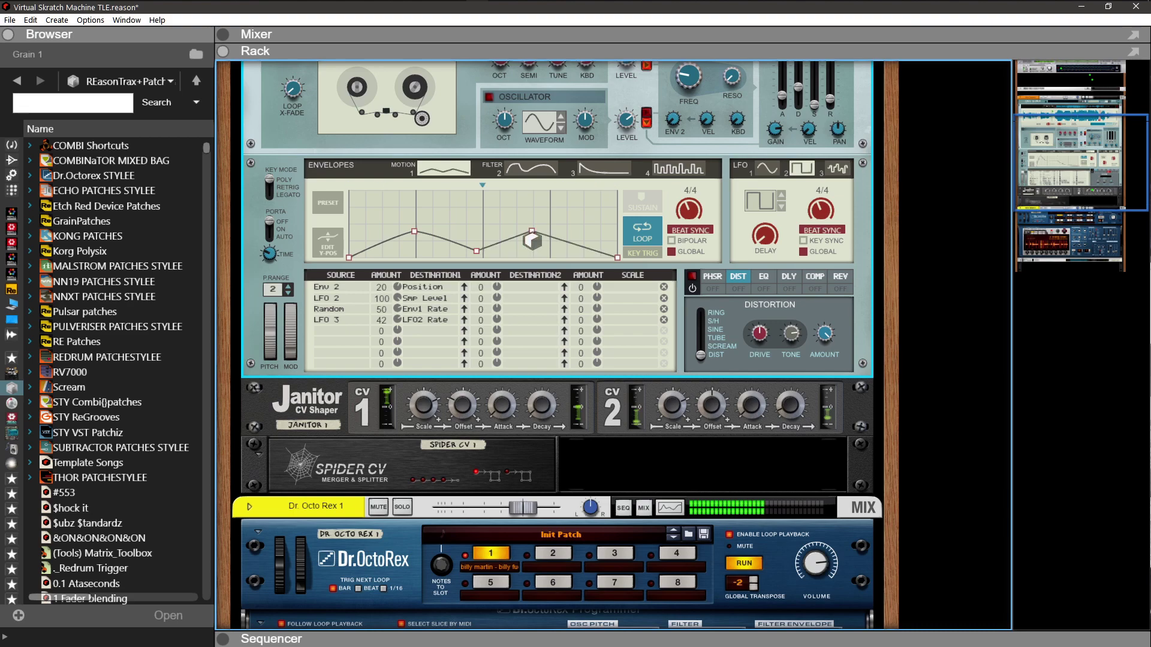
mouse_move(532, 231)
left_mouse_down()
mouse_move(548, 232)
mouse_move(537, 264)
mouse_move(565, 259)
left_mouse_up()
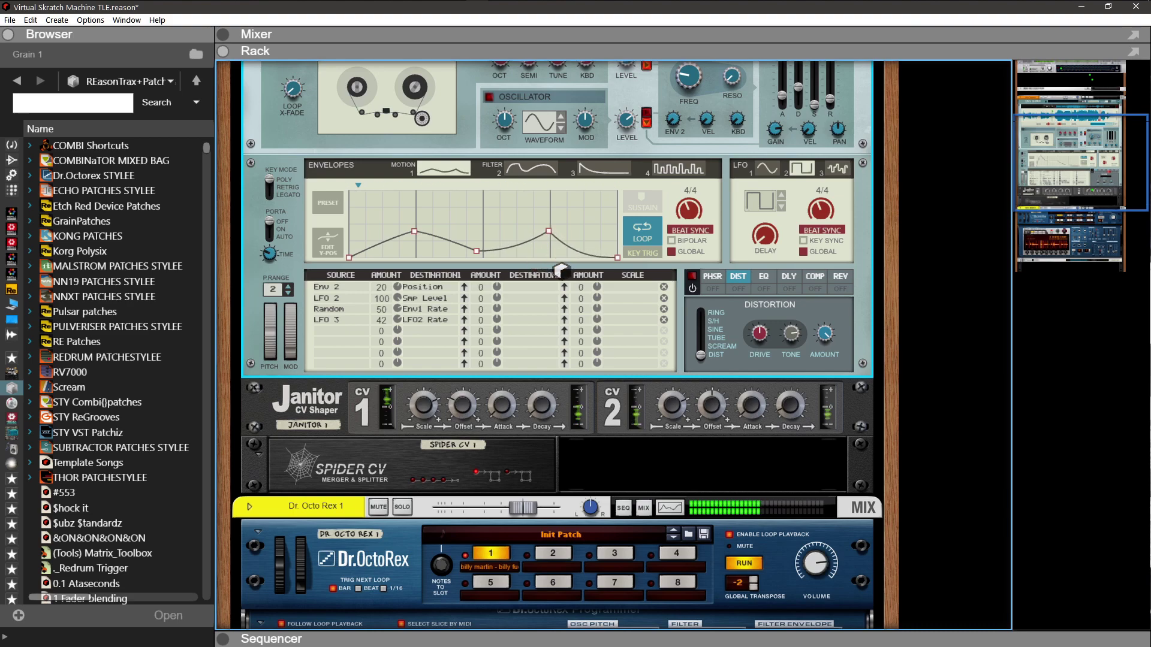
left_click_drag(477, 250, 483, 258)
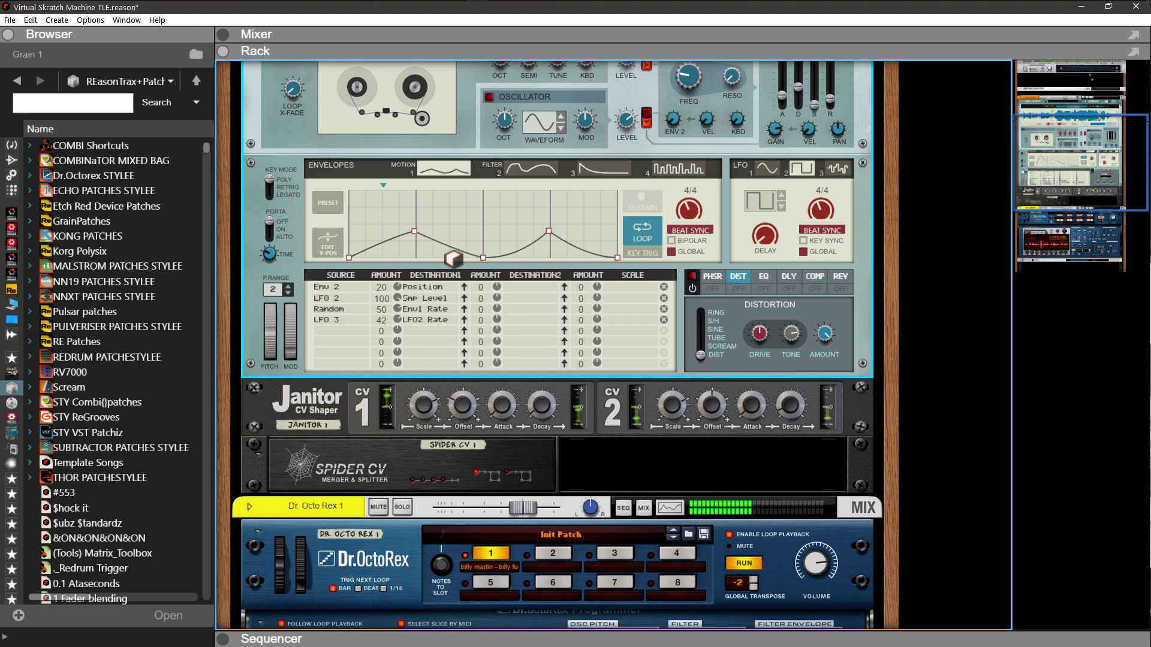
Set the Random to Env1 Rate amount to 22 and the LFO 3 to LFO2 Rate amount to 47.
mouse_move(396, 316)
left_mouse_down()
mouse_move(396, 349)
mouse_move(399, 324)
left_mouse_up()
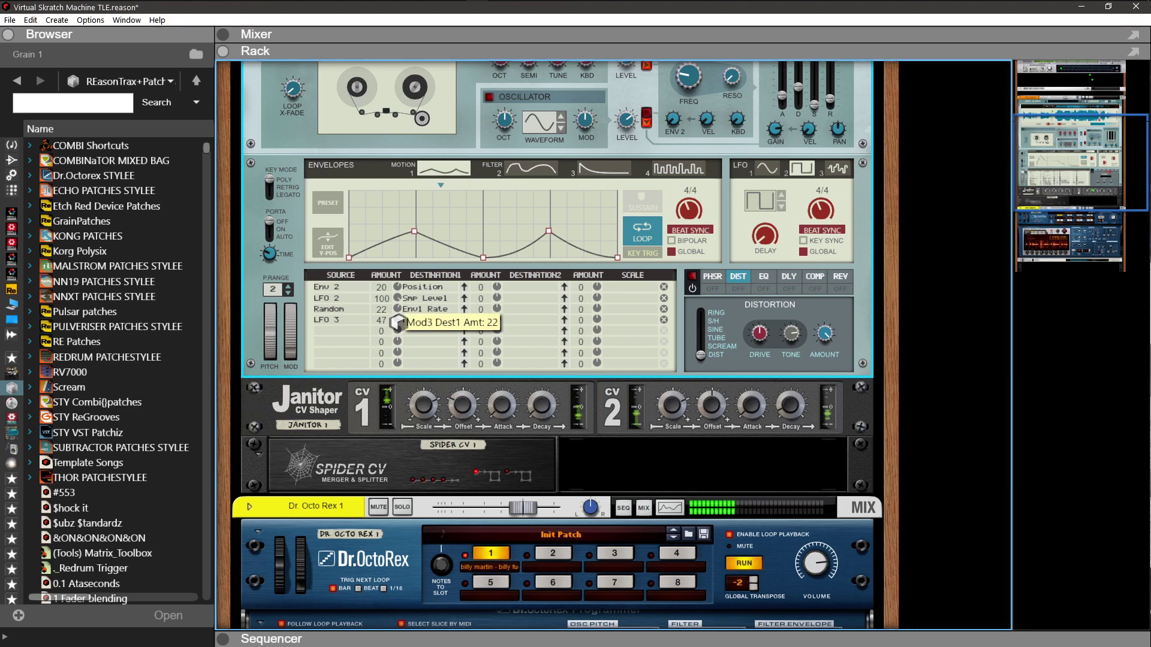
Lower the Env 2 to Position modulation amount to 5.
left_click_drag(397, 287, 398, 302)
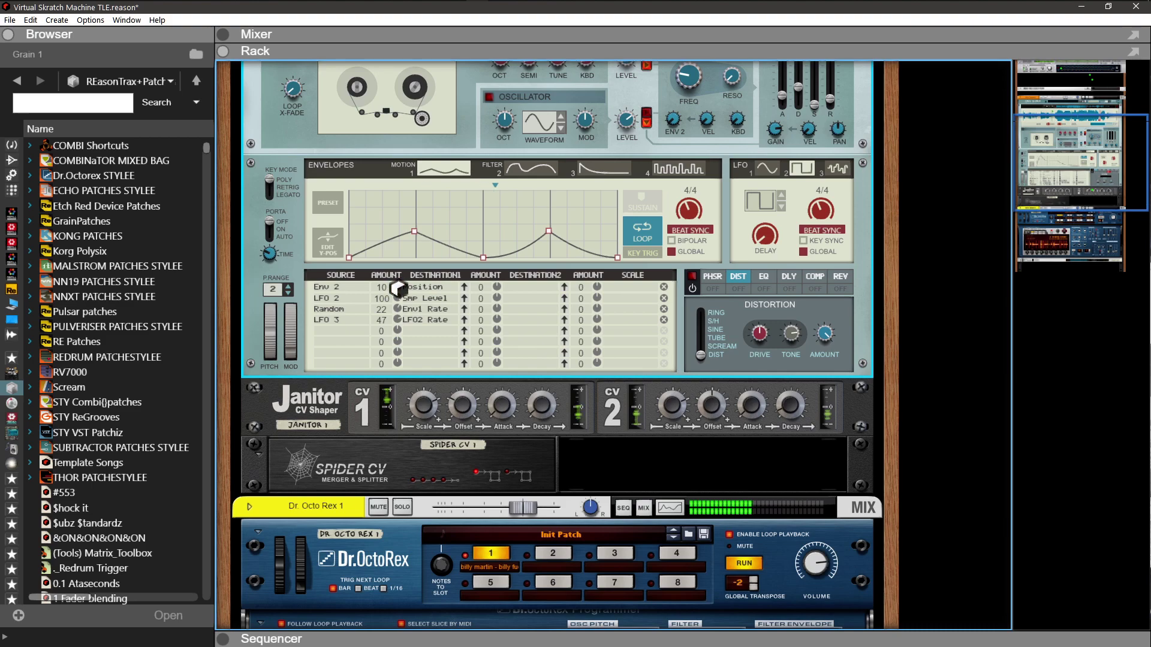
left_click_drag(398, 289, 397, 296)
scroll(395, 300, "up", 5)
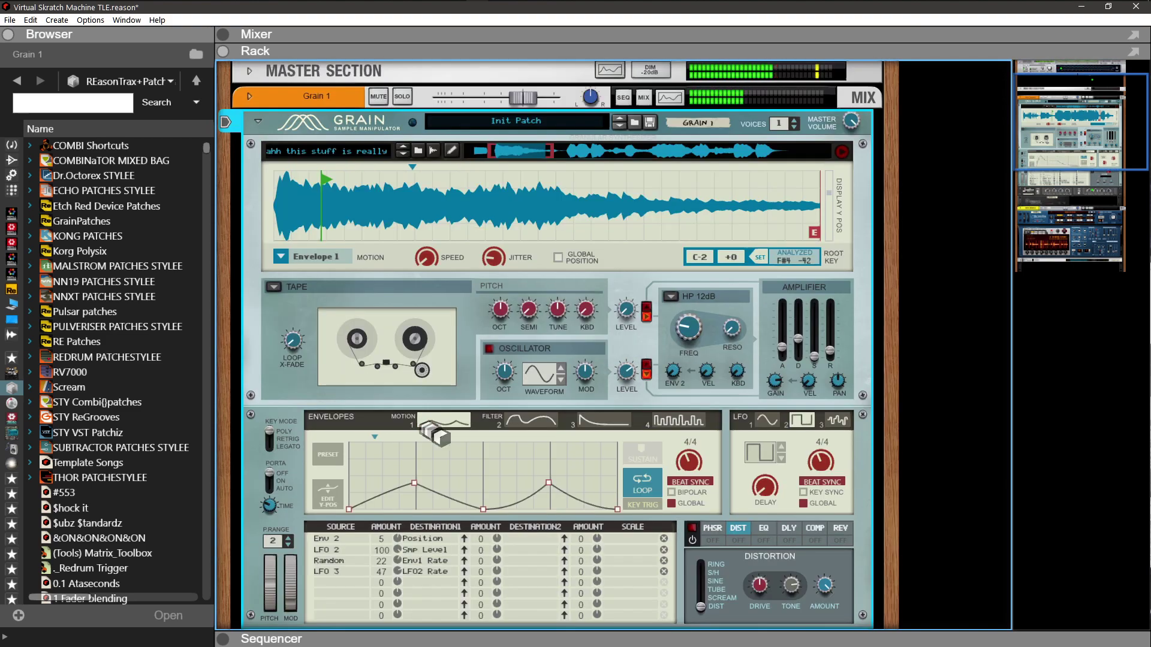
Set the Envelope 1 rate to 3/8 and fine-tune the amplifier's decay.
scroll(456, 422, "down", 1)
left_click_drag(677, 459, 671, 454)
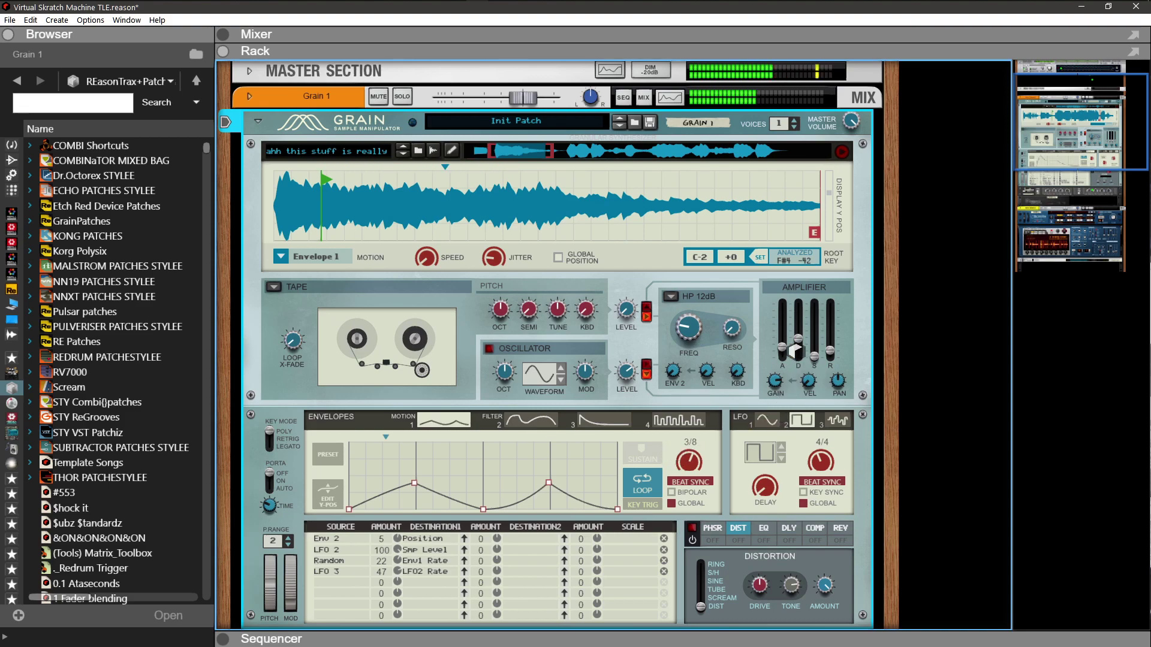
left_click_drag(798, 350, 797, 353)
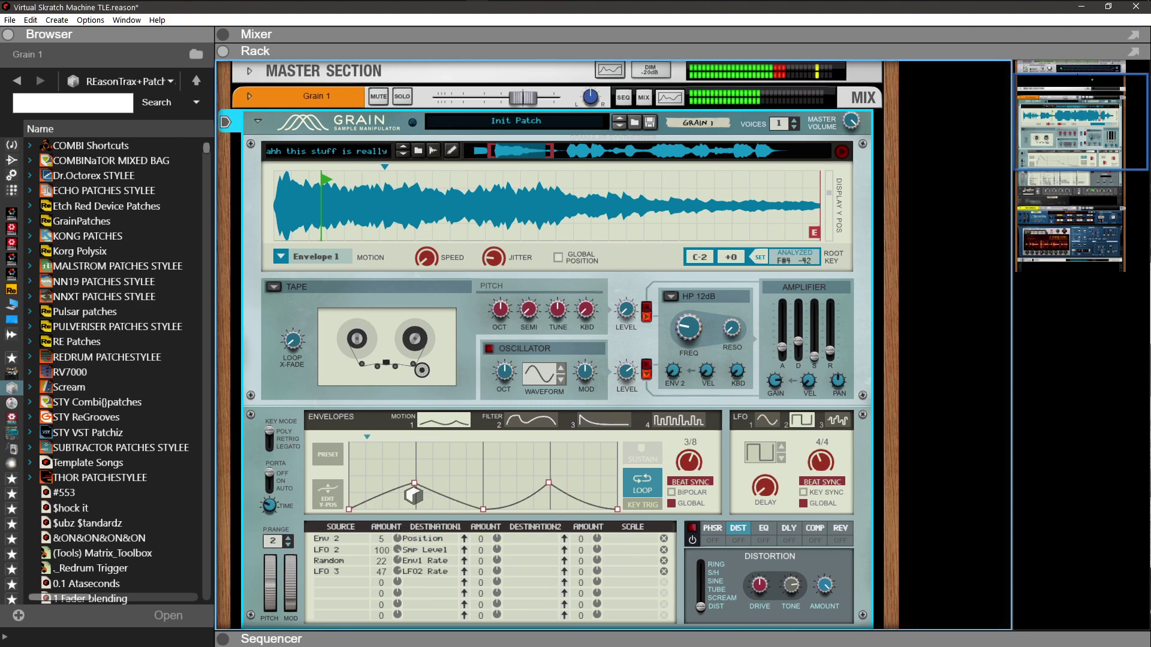
Lower both Envelope 1 peaks, shift the second one close to the envelope's end, and set the envelope rate to 3/4.
left_click_drag(414, 483, 418, 497)
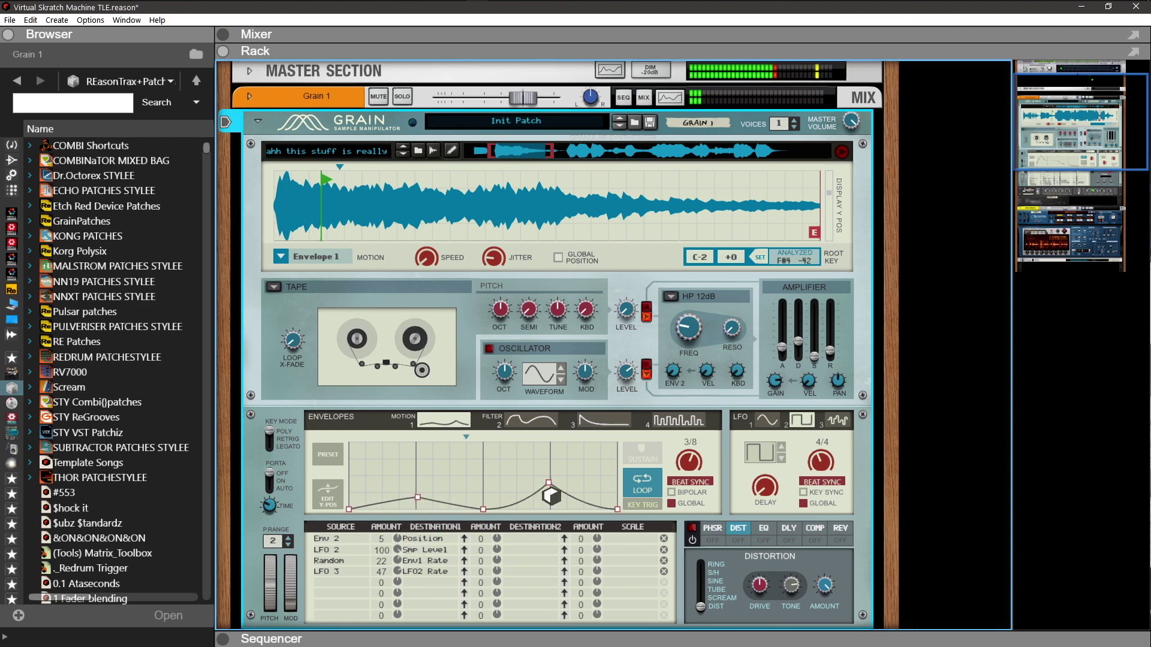
left_click_drag(549, 483, 597, 495)
left_click_drag(691, 463, 679, 481)
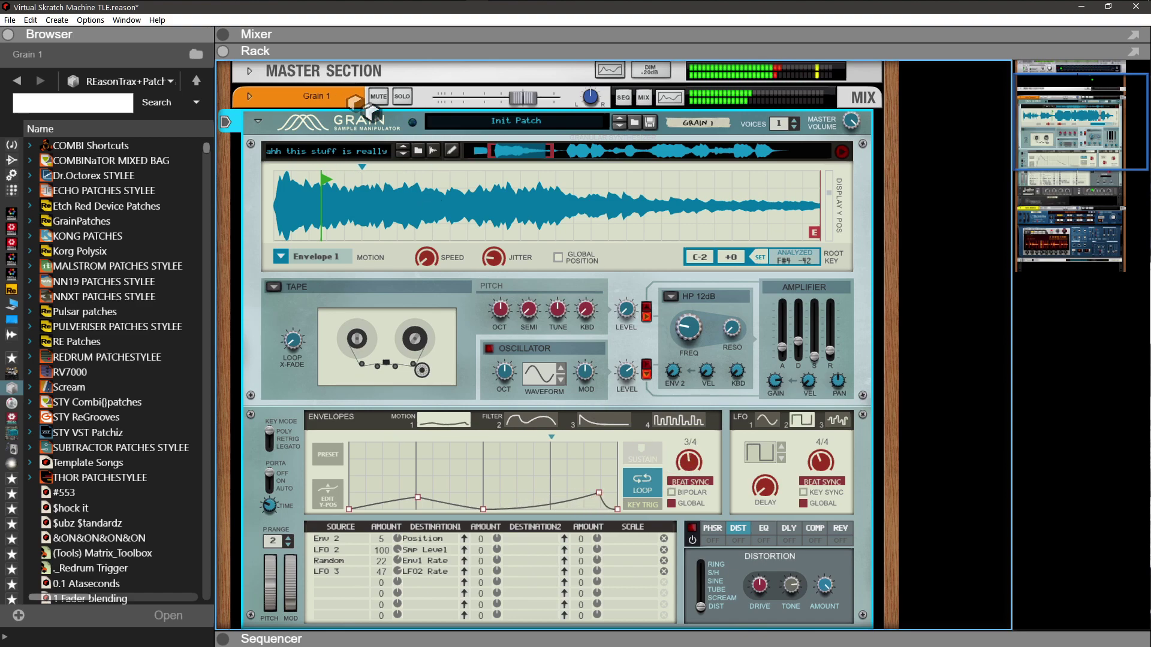
Mute the Grain 1 channel briefly and unmute it again.
left_click(379, 96)
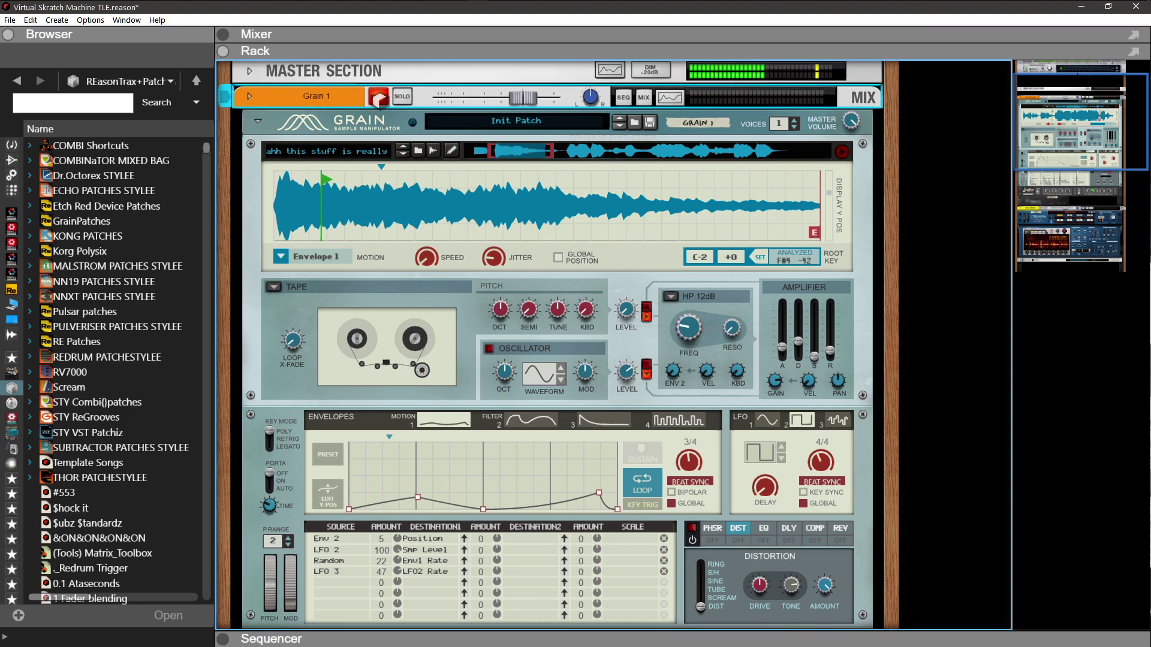
left_click(378, 96)
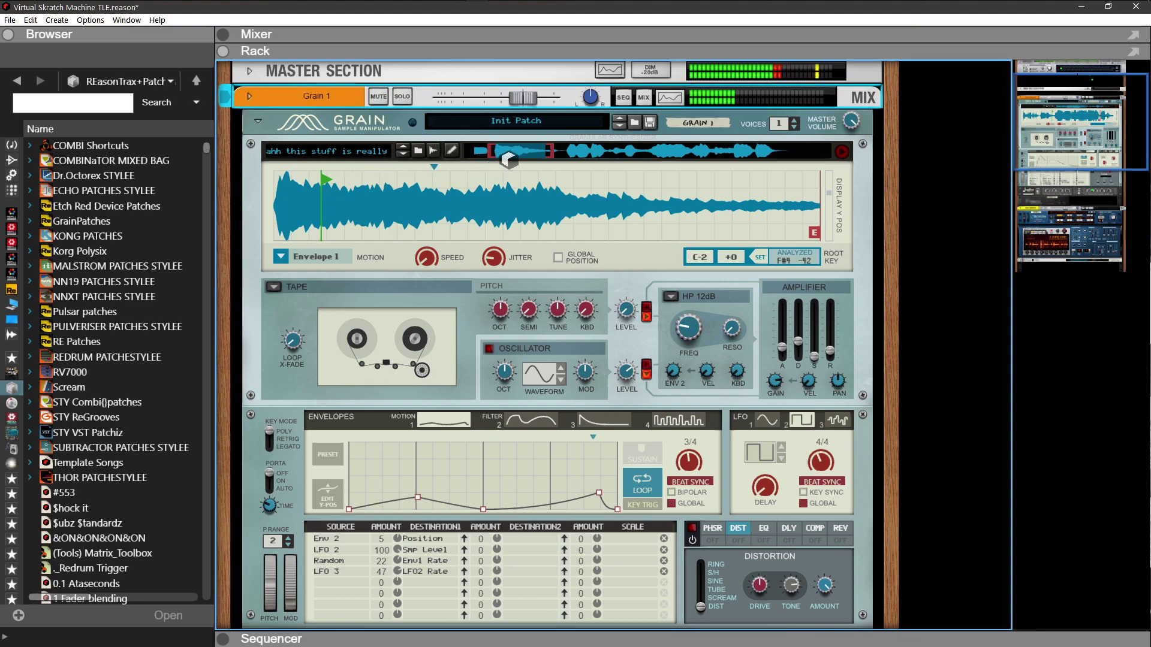
Raise the first Envelope 1 peak and move it slightly earlier, and shift the sample window to a section past the middle of the recording.
left_click(417, 501)
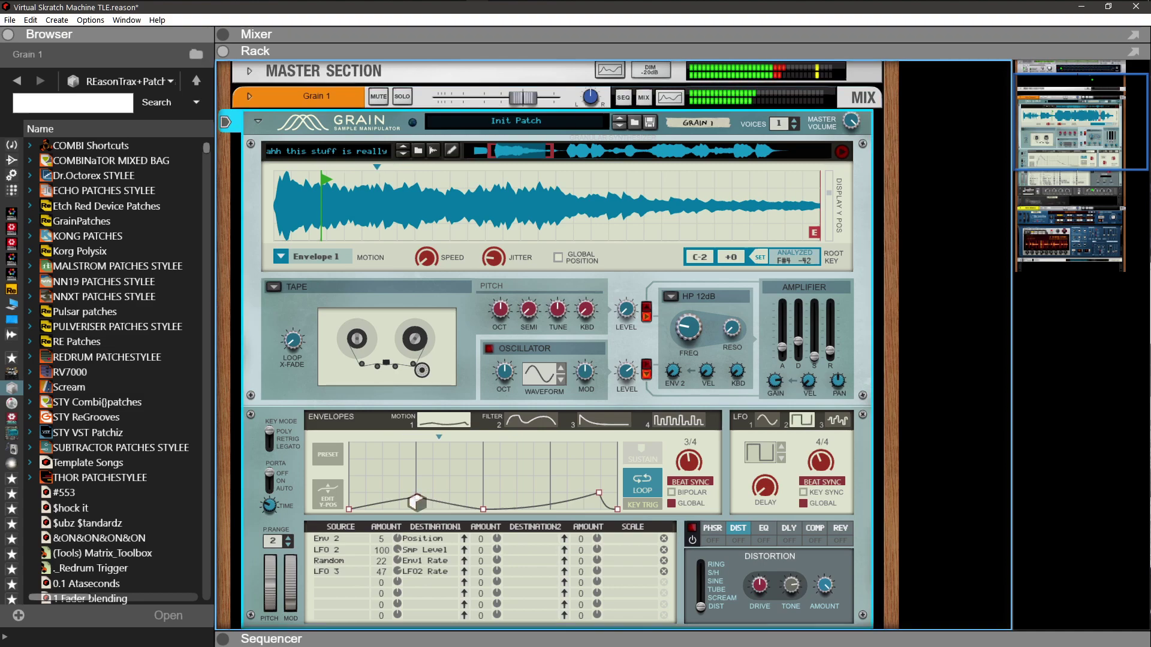
left_click_drag(417, 501, 398, 479)
left_click_drag(520, 155, 697, 161)
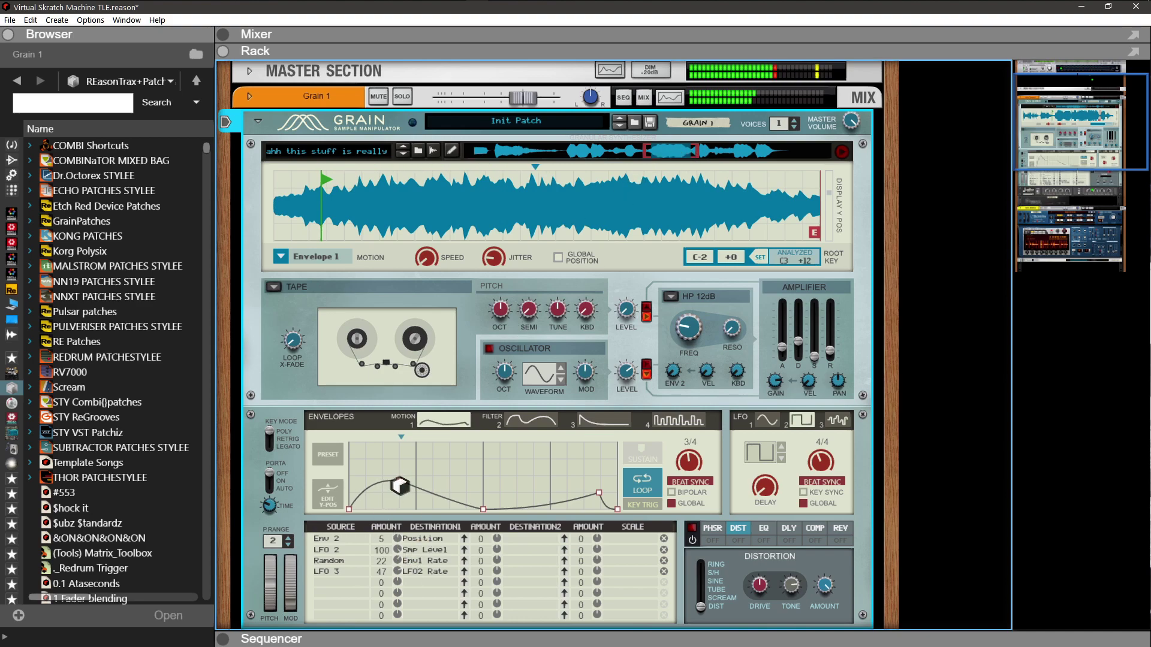
left_click_drag(399, 486, 416, 523)
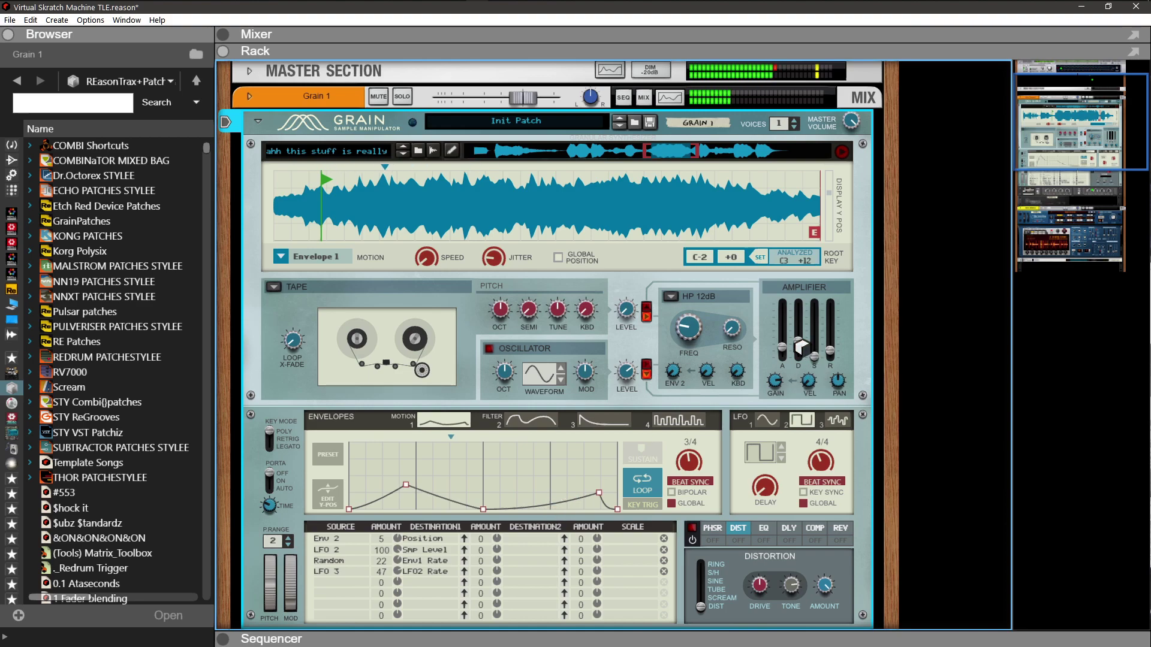
Adjust the amplifier's decay and move the sample window to the last section of the recording.
mouse_move(799, 346)
left_click_drag(799, 346, 832, 362)
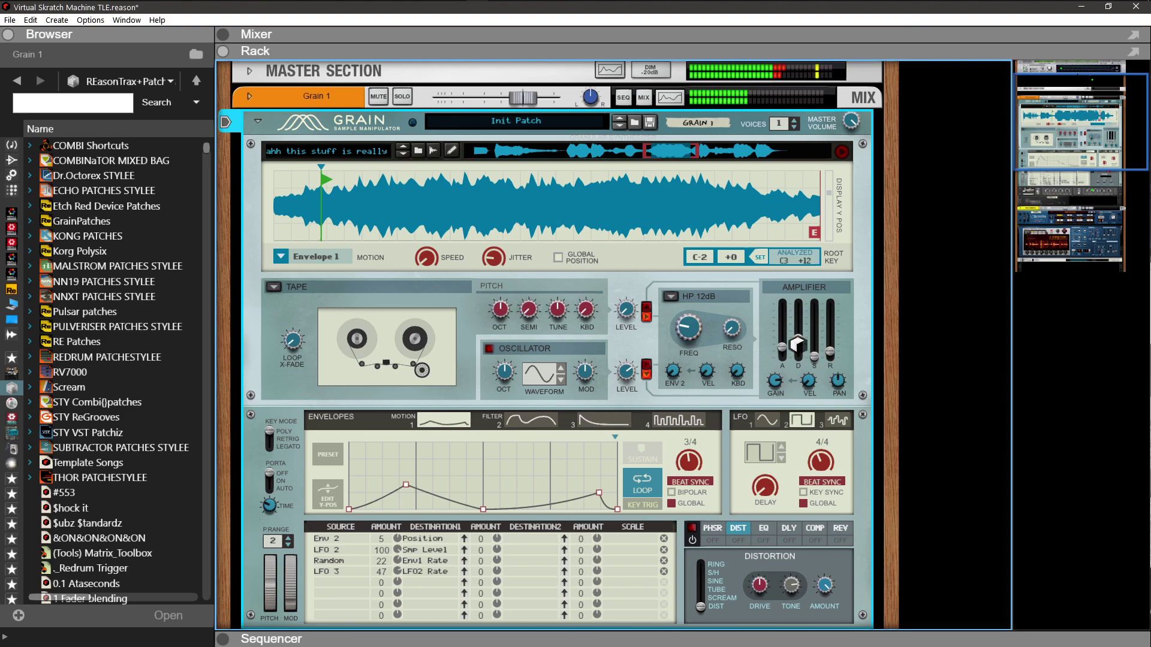
mouse_move(798, 348)
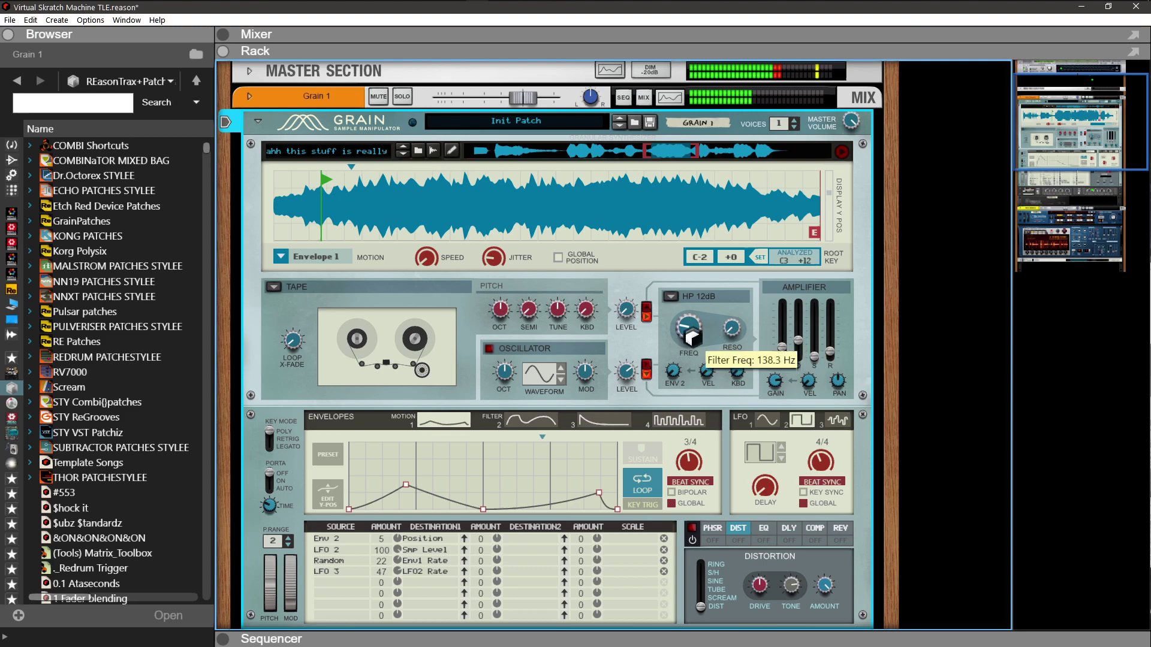
left_click_drag(657, 163, 761, 166)
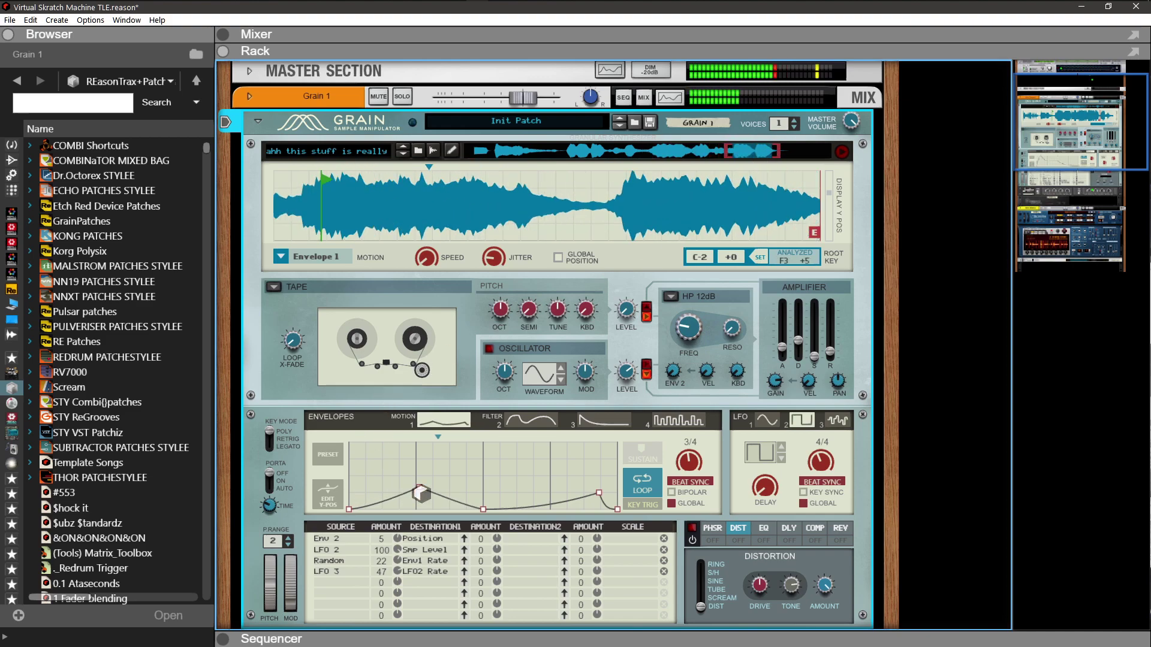
Lift the Envelope 1 valley point slightly above the baseline and set the envelope rate to 2/4.
left_click_drag(484, 510, 486, 508)
left_click_drag(687, 471, 687, 462)
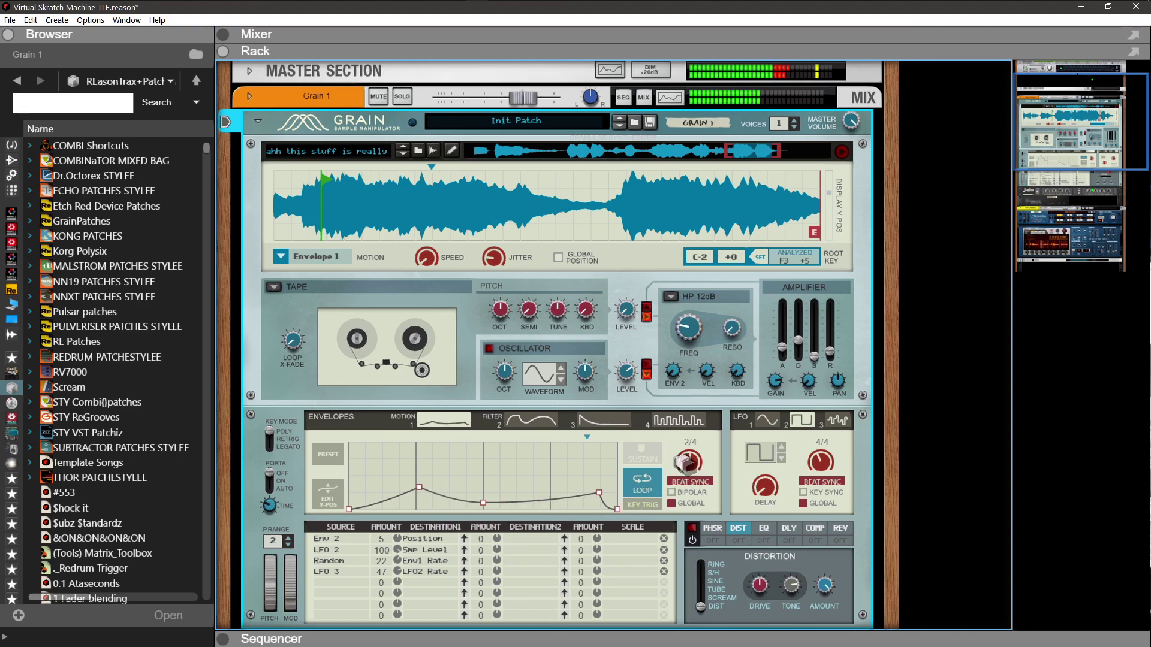
Set the LFO 3 to LFO2 Rate amount to 5 and the Random to Env1 Rate amount to 35.
left_click_drag(396, 568, 398, 625)
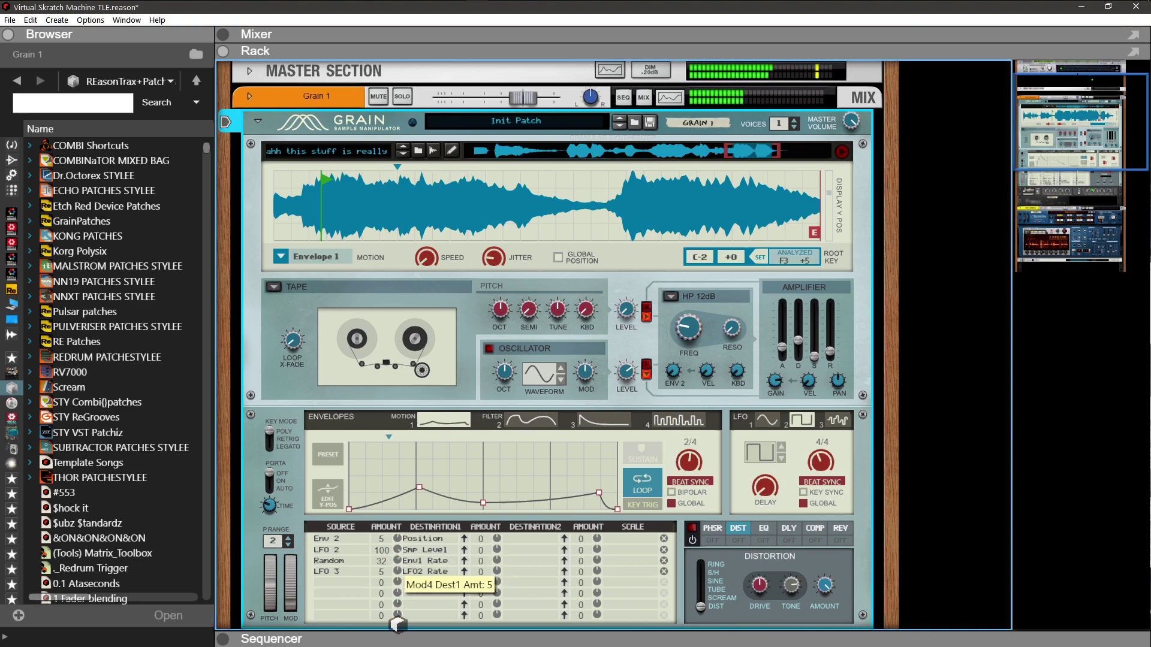
scroll(397, 565, "up", 3)
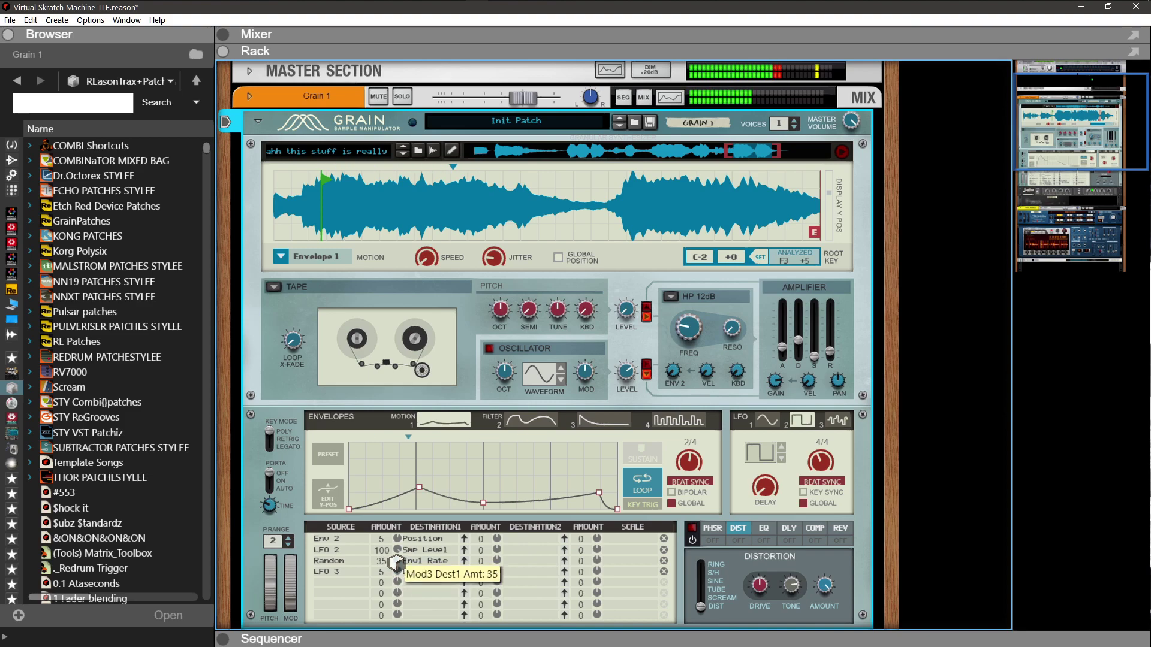